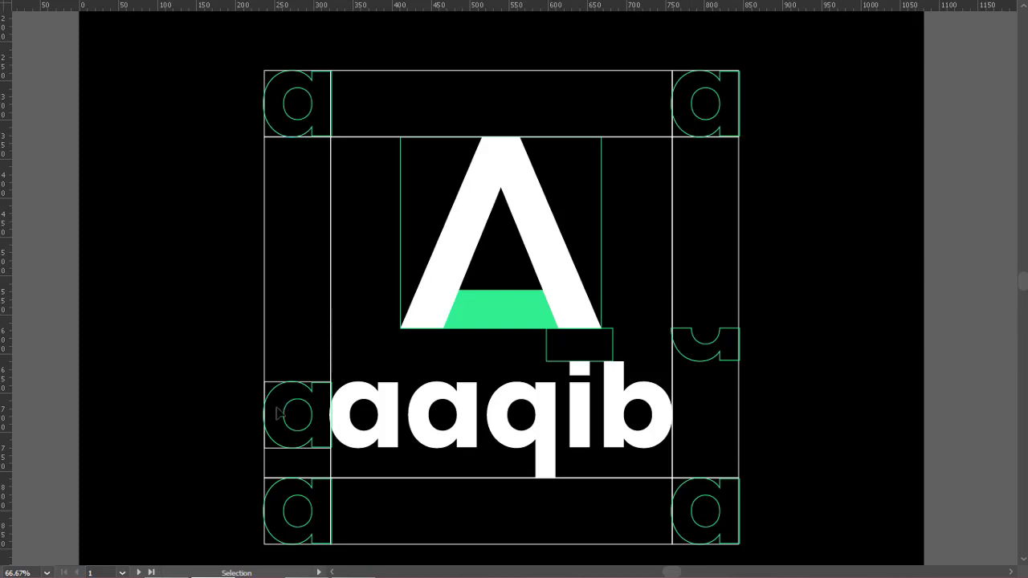
Step: Examine the clear-space frame around the logo and the clear-space definition text on its separate artboard
scroll(659, 427, down, 2)
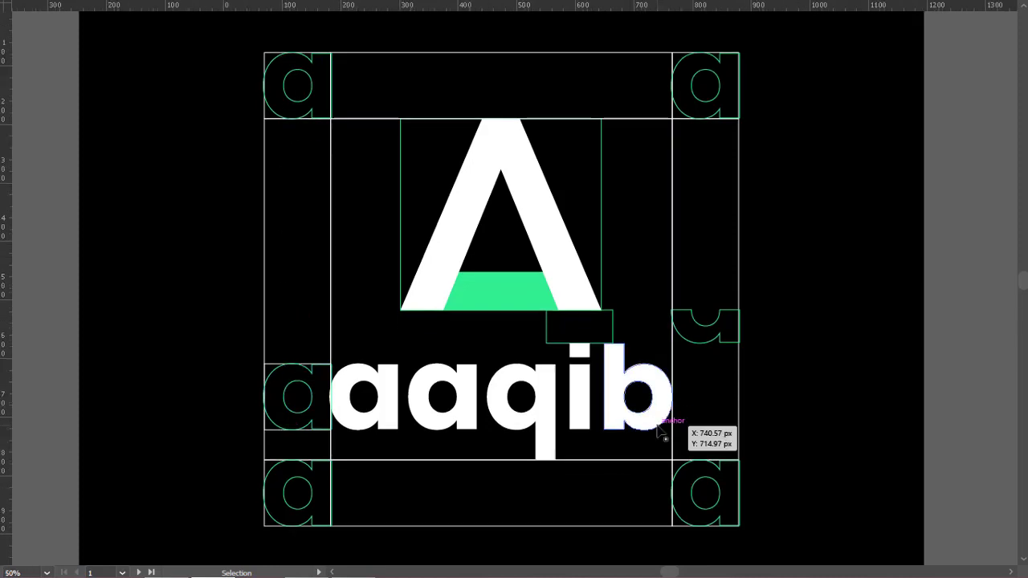
key(space)
drag(706, 350, 514, 526)
drag(714, 285, 606, 447)
drag(741, 264, 661, 432)
drag(603, 319, 718, 405)
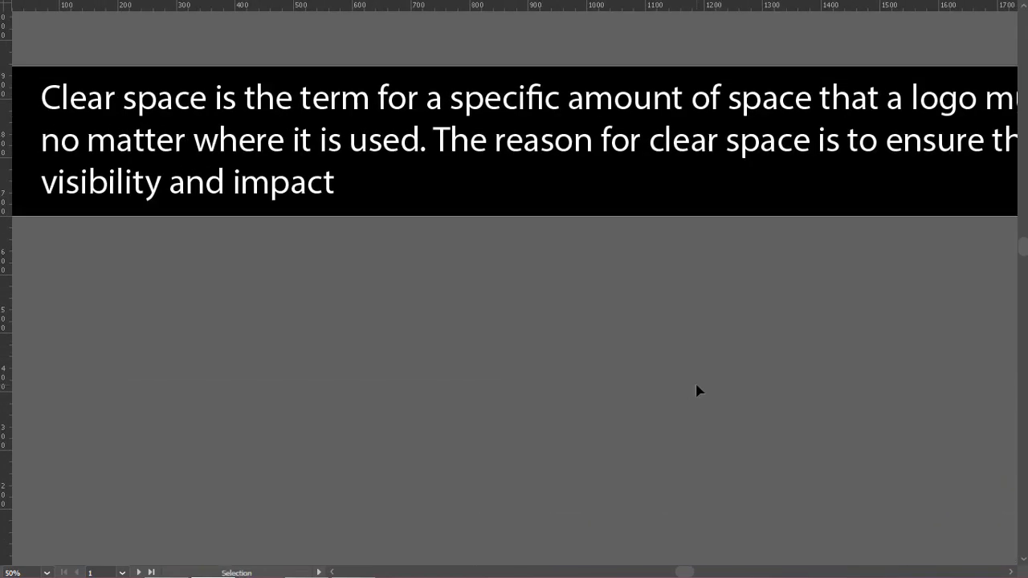
scroll(695, 390, down, 1)
drag(642, 374, 500, 406)
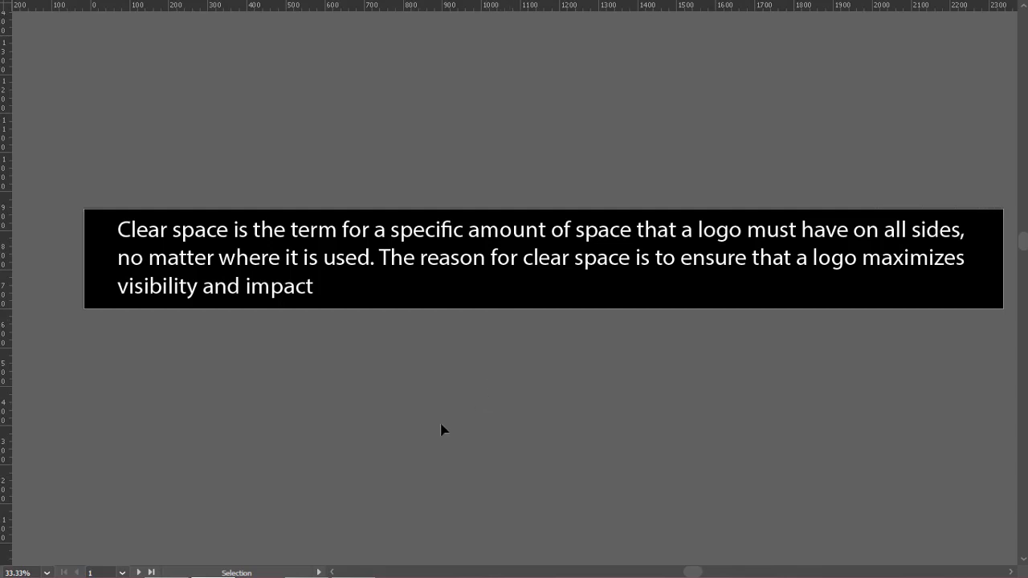
drag(379, 467, 624, 145)
scroll(583, 462, up, 1)
drag(580, 456, 555, 289)
Step: Paint a freehand stroke through the top and right clear-space margins of the logo, and delete it
key(b)
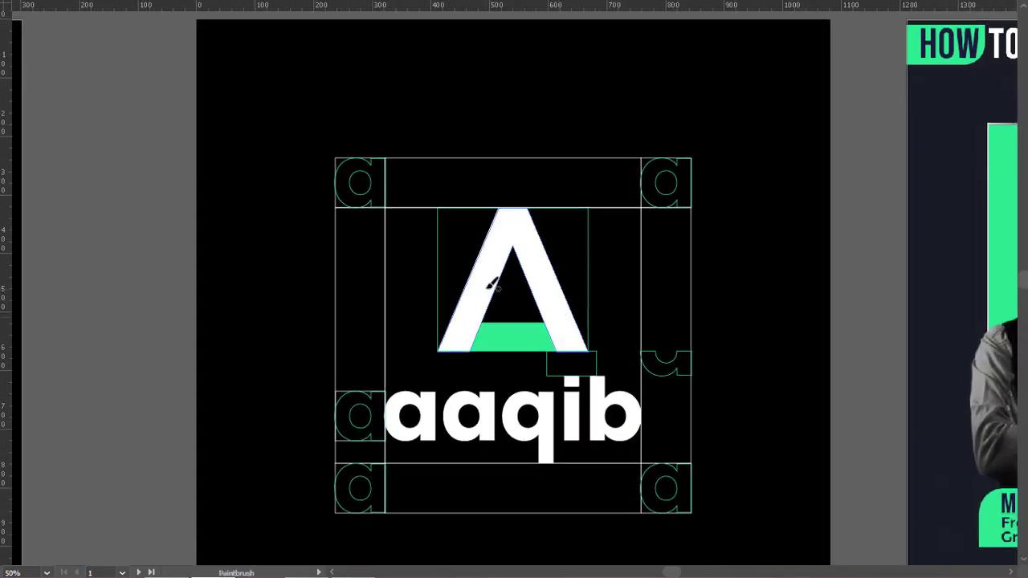
mouse_move(396, 180)
mouse_down()
mouse_move(595, 172)
mouse_move(638, 183)
mouse_move(676, 221)
mouse_move(673, 421)
mouse_up()
key(v)
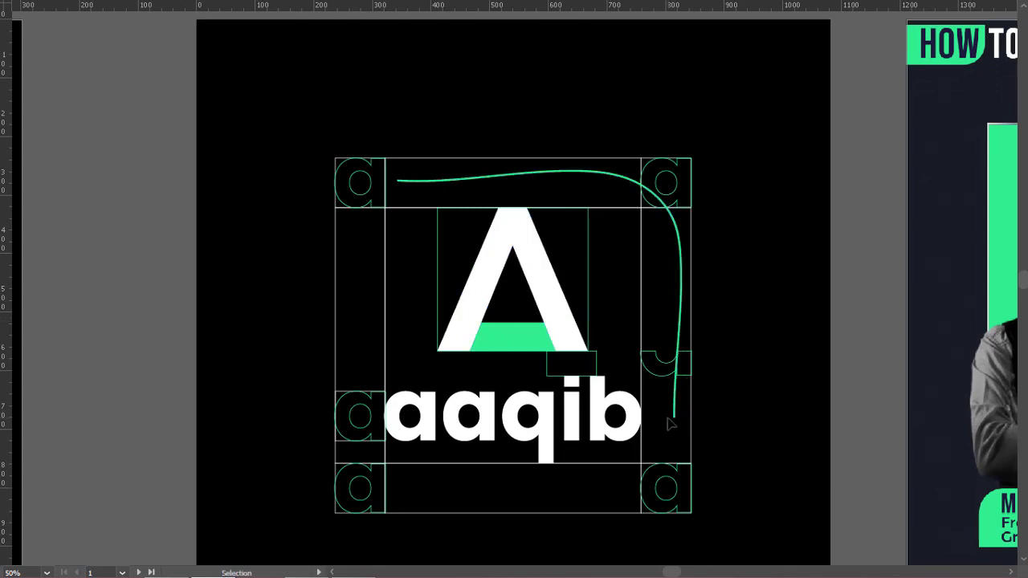
key(Delete)
Step: Mark the upper, left and lower clear-space margins with three Paintbrush strokes, and undo them
key(b)
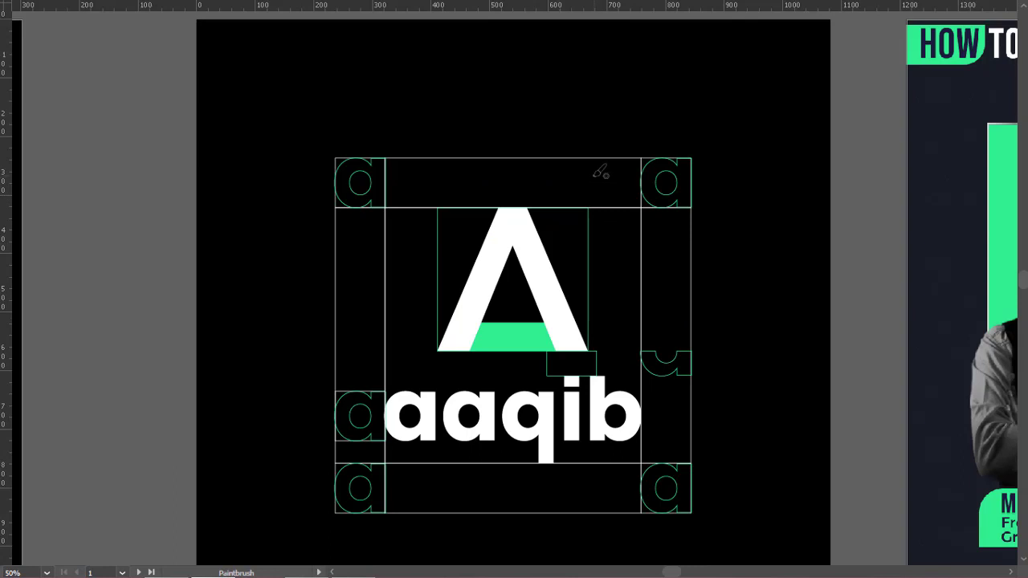
mouse_move(644, 140)
mouse_down()
mouse_move(587, 148)
mouse_move(575, 174)
mouse_move(507, 183)
mouse_up()
mouse_move(332, 247)
mouse_down()
mouse_move(350, 269)
mouse_move(356, 339)
mouse_up()
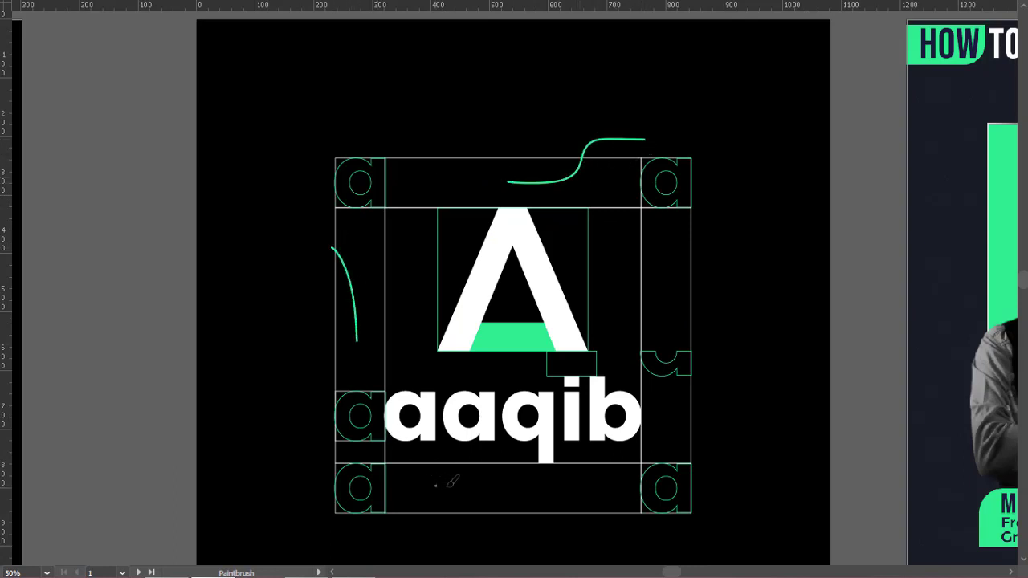
drag(434, 485, 556, 499)
key(v)
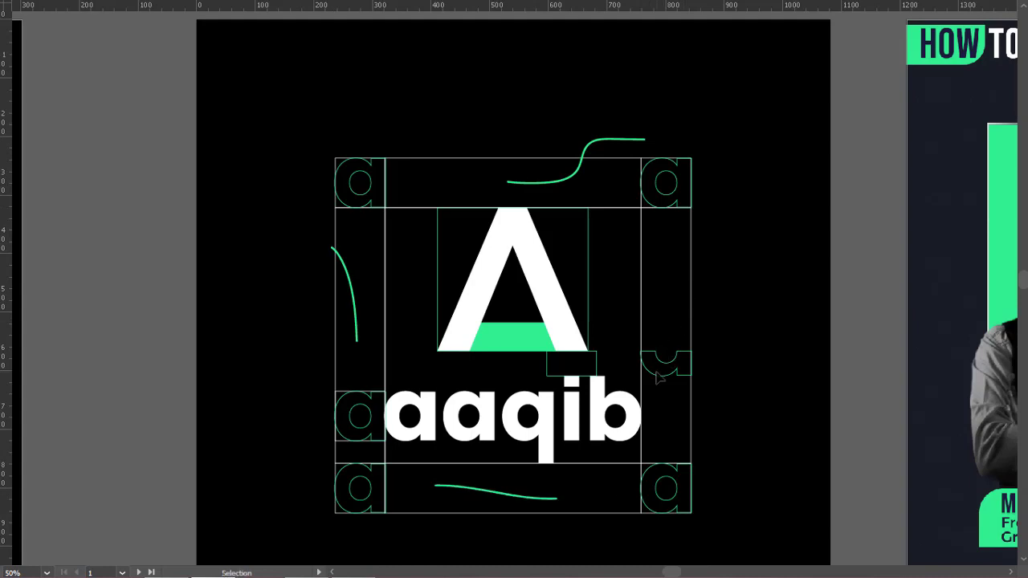
key(ctrl+z)
key(ctrl+z)
key(ctrl+z)
Step: Underline "logo maximizes" and "visibility and impact" in the definition text with the Paintbrush, and undo both strokes
key(b)
scroll(736, 230, down, 1)
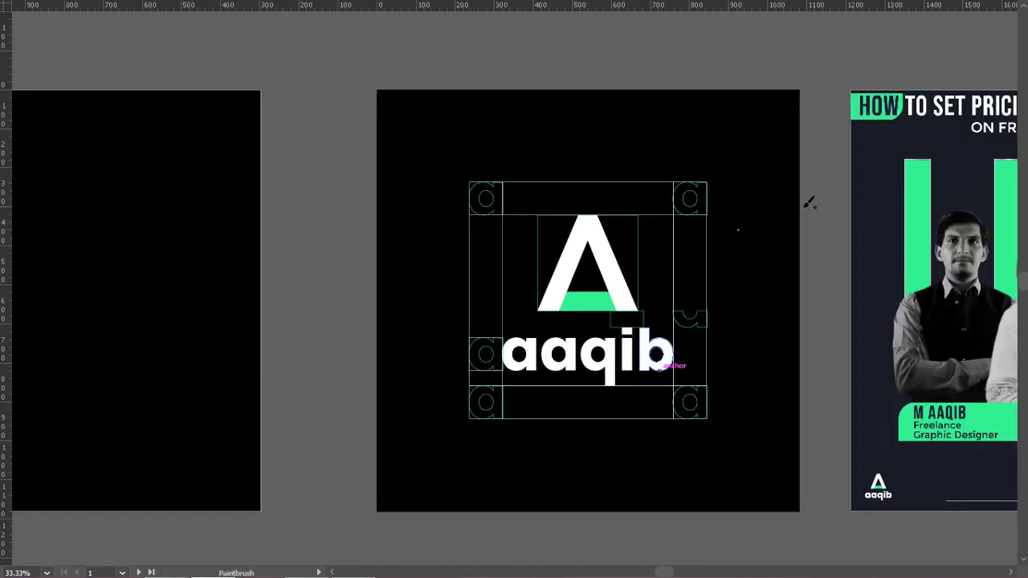
key(space)
drag(770, 222, 587, 394)
drag(667, 305, 583, 468)
mouse_move(645, 196)
mouse_down()
mouse_move(622, 254)
mouse_move(631, 273)
mouse_up()
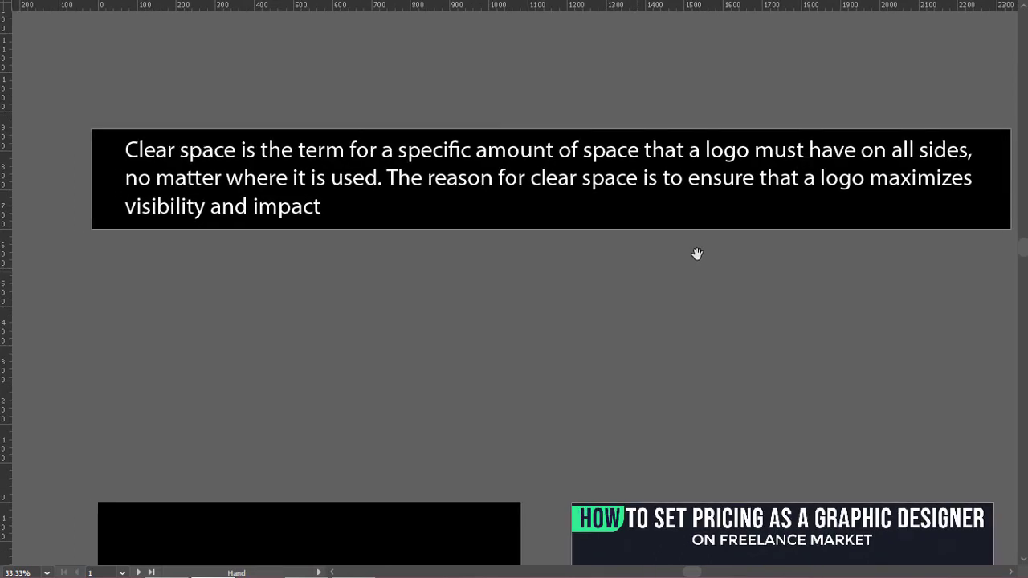
drag(821, 187, 960, 186)
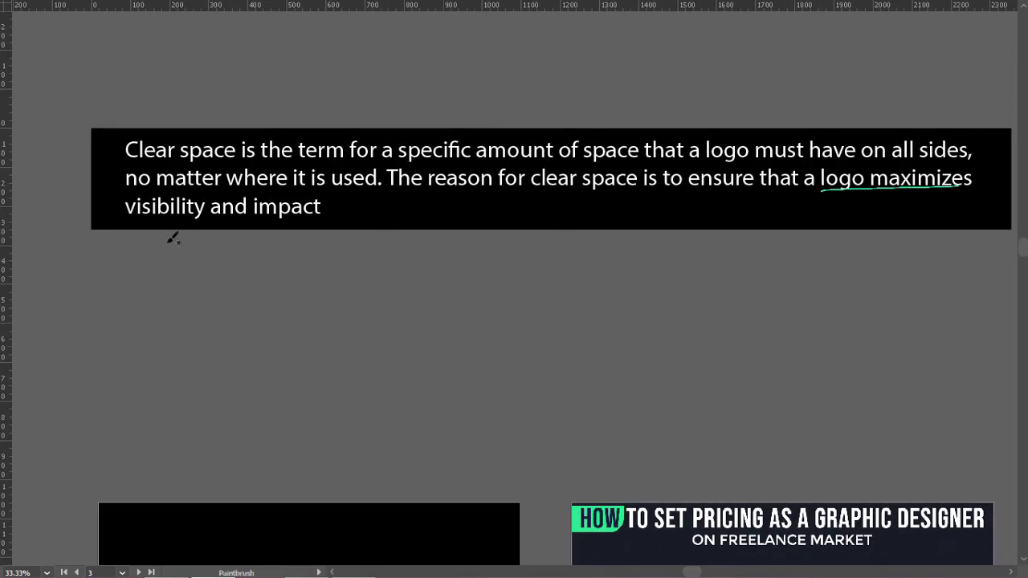
drag(125, 218, 298, 224)
key(ctrl+z)
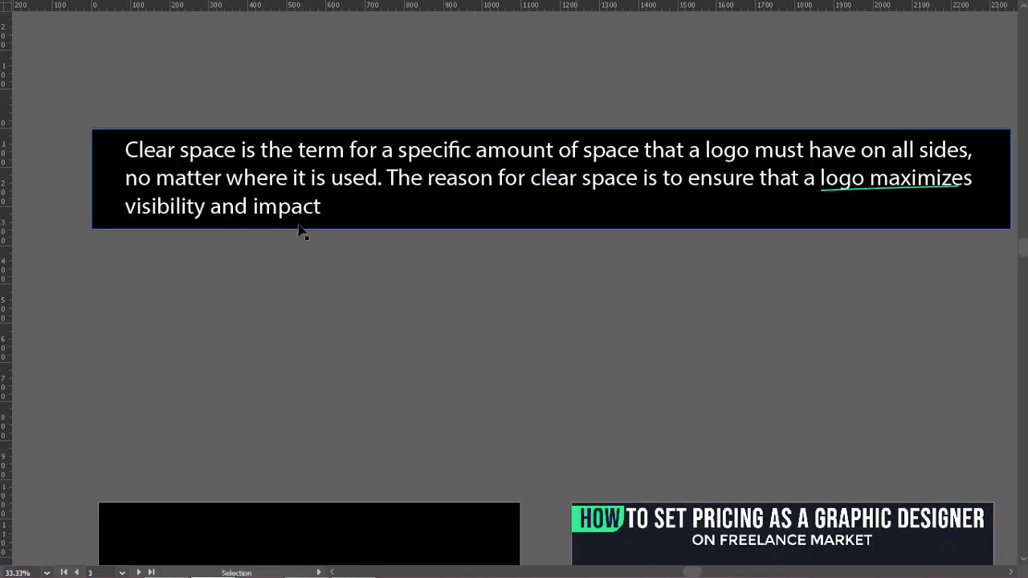
key(ctrl+z)
Step: Paint a brush stroke around the small logo in the LIVE poster's lower-left corner, and undo it
scroll(337, 243, down, 1)
key(space)
drag(392, 292, 476, 104)
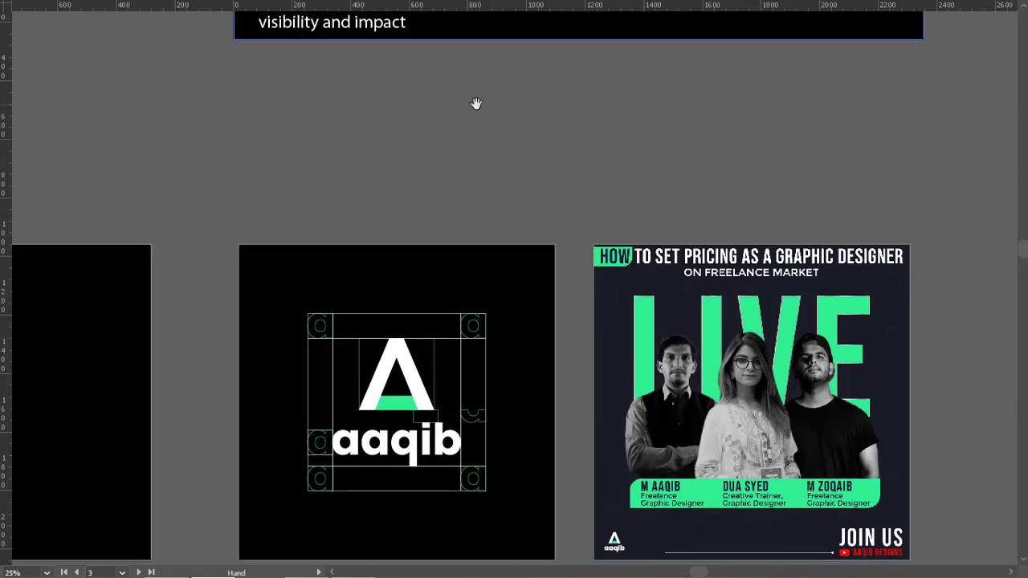
click(426, 377)
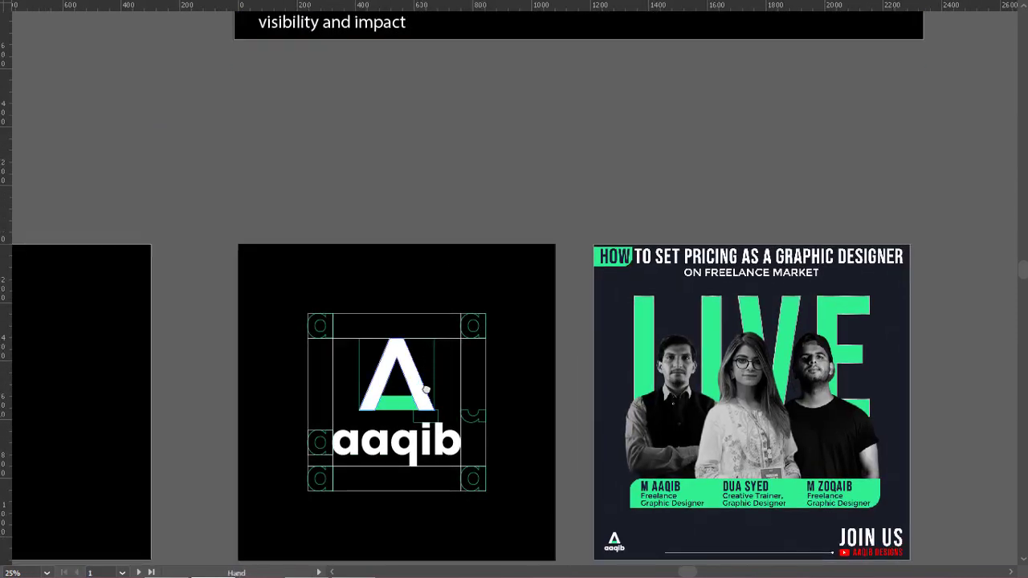
drag(425, 389, 461, 287)
scroll(439, 336, up, 1)
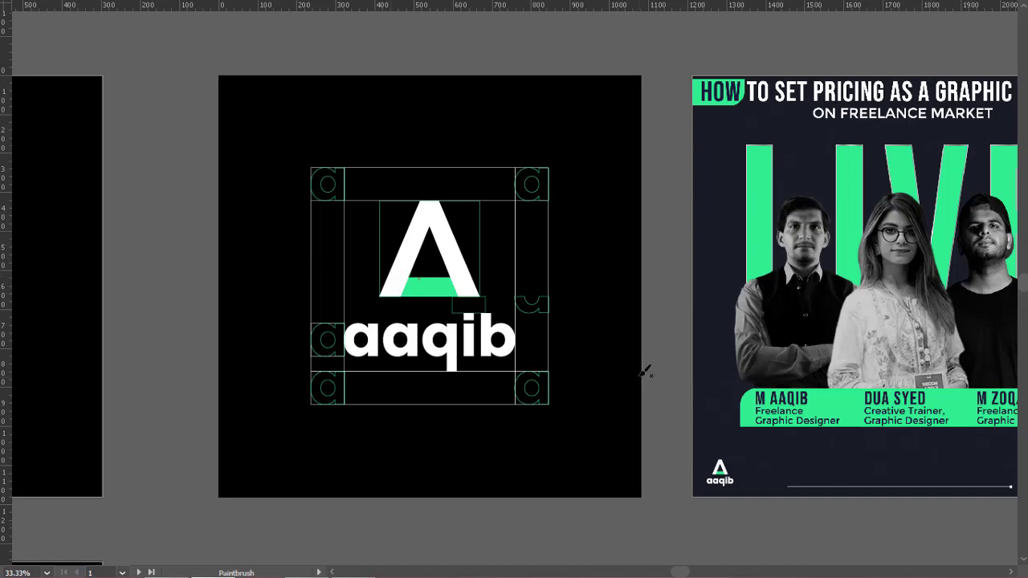
drag(639, 376, 368, 308)
scroll(474, 418, up, 2)
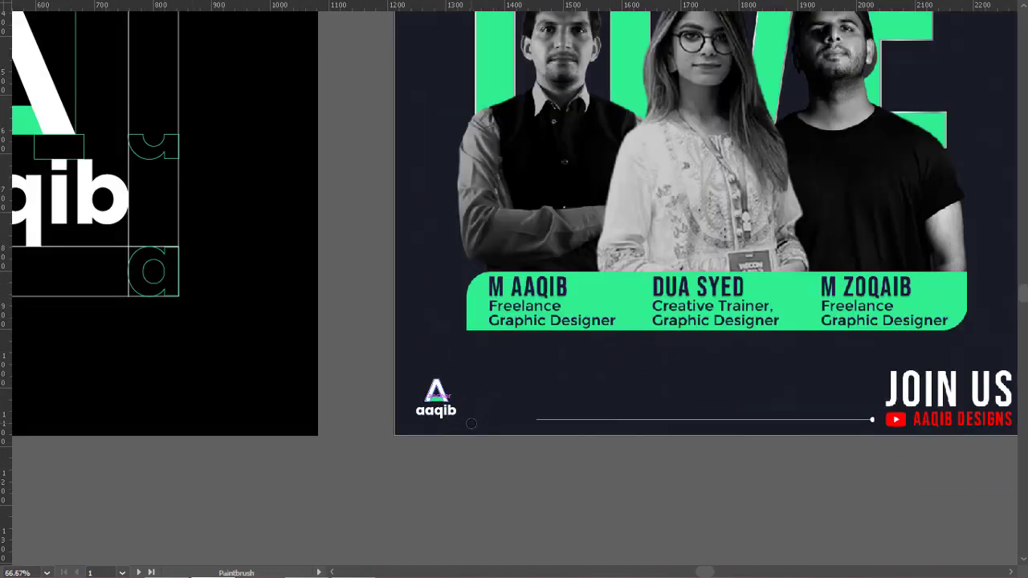
mouse_move(452, 383)
mouse_down()
mouse_move(430, 355)
mouse_move(416, 360)
mouse_move(391, 398)
mouse_move(417, 431)
mouse_up()
key(ctrl+z)
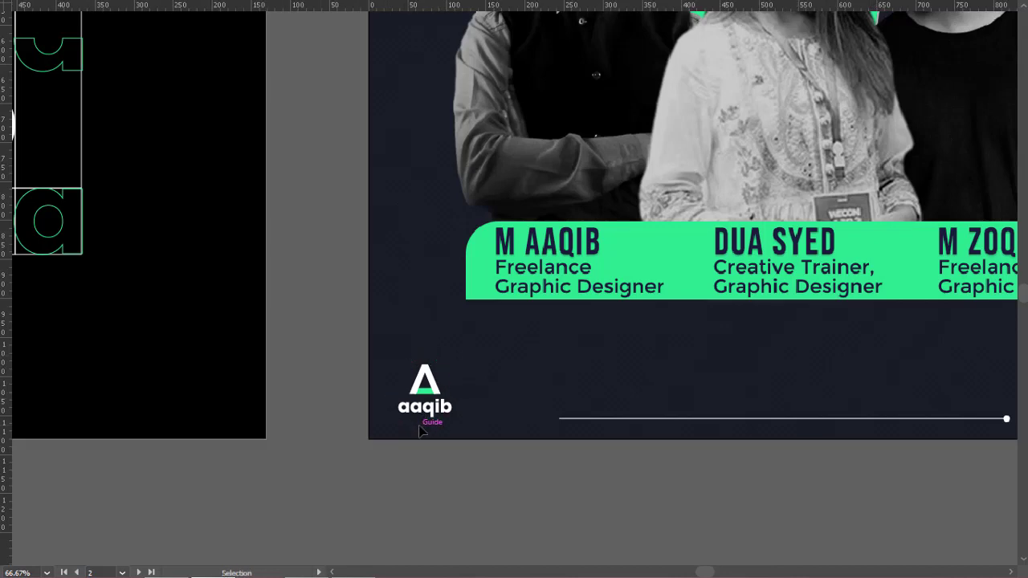
Step: Show and hide the guides around the poster, and try a Paintbrush stroke around its small logo
key(ctrl+semicolon)
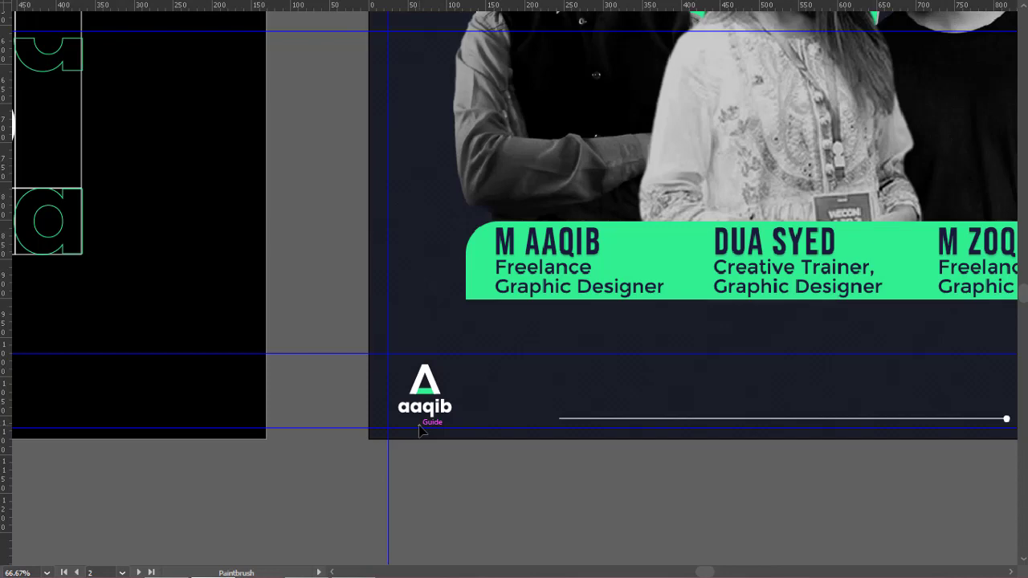
key(ctrl+semicolon)
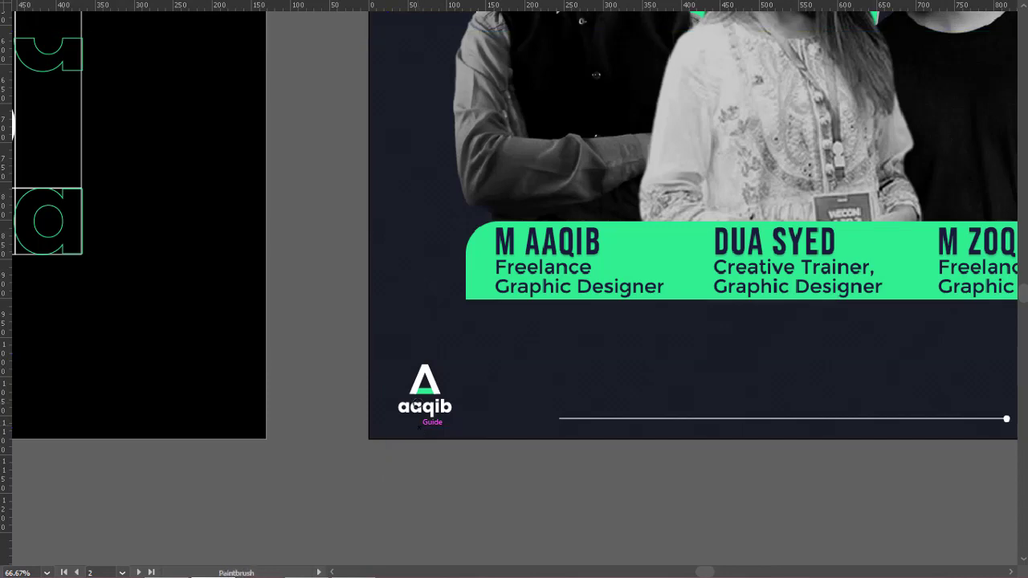
scroll(417, 410, down, 1)
drag(418, 410, 420, 450)
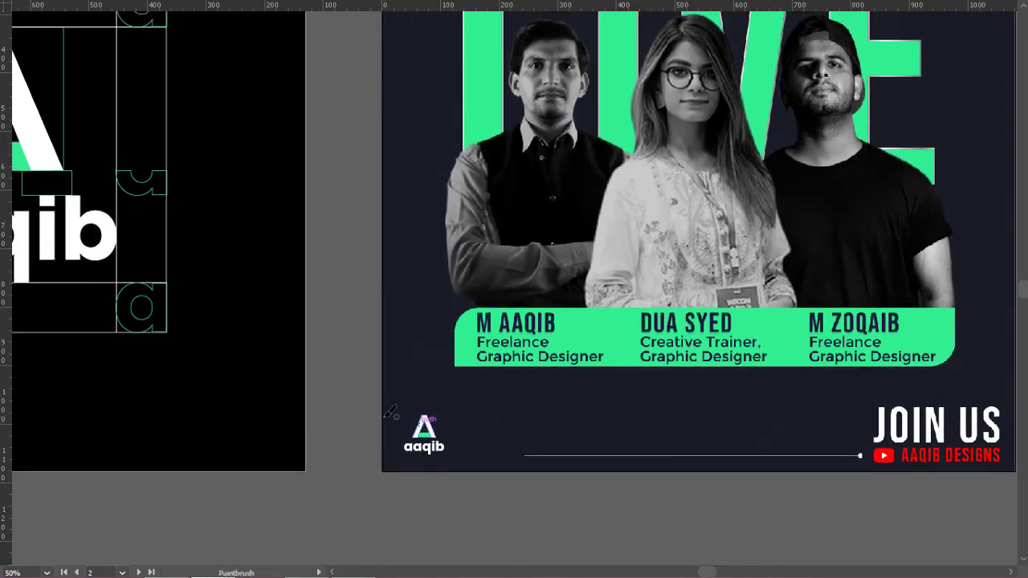
mouse_move(390, 411)
mouse_down()
mouse_move(393, 460)
mouse_move(479, 462)
mouse_move(464, 407)
mouse_move(402, 398)
mouse_move(390, 412)
mouse_up()
scroll(451, 456, down, 2)
key(ctrl+z)
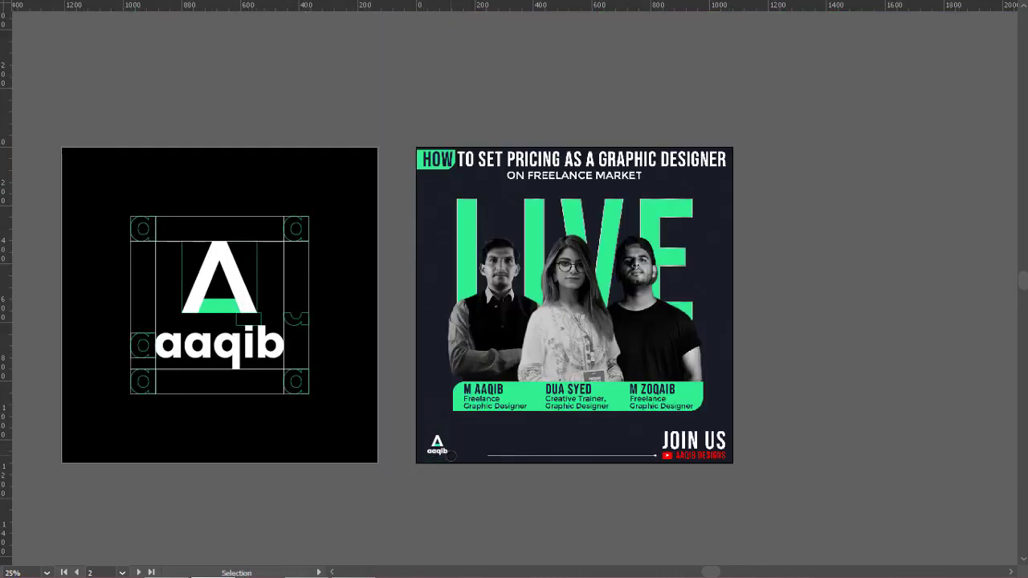
Step: Circle the poster's small logo twice with the Paintbrush, undoing each loop
scroll(431, 454, up, 1)
mouse_move(450, 425)
mouse_down()
mouse_move(424, 438)
mouse_move(424, 457)
mouse_move(459, 466)
mouse_move(448, 424)
mouse_up()
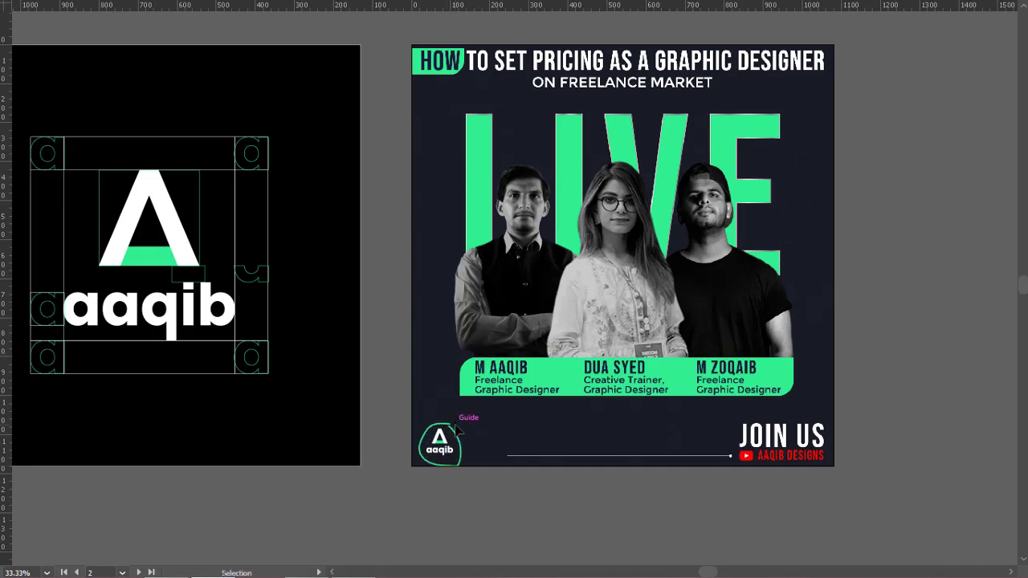
key(ctrl+z)
drag(462, 442, 490, 447)
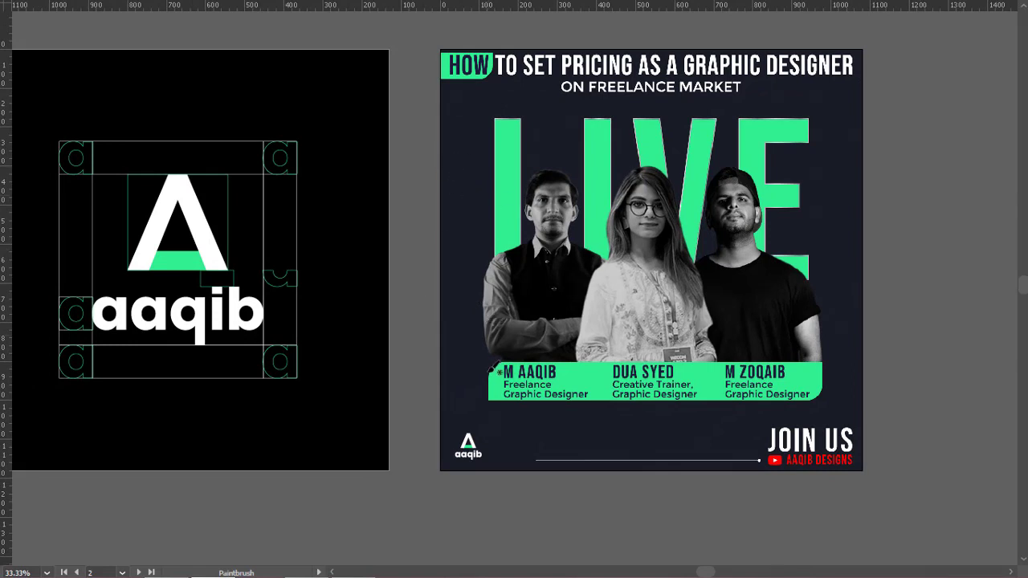
mouse_move(478, 426)
mouse_down()
mouse_move(449, 448)
mouse_move(472, 469)
mouse_move(492, 465)
mouse_move(480, 421)
mouse_up()
key(ctrl+z)
Step: Mark the poster's upper-right corner and the area around its small logo with brush strokes, and undo them
drag(344, 271, 399, 288)
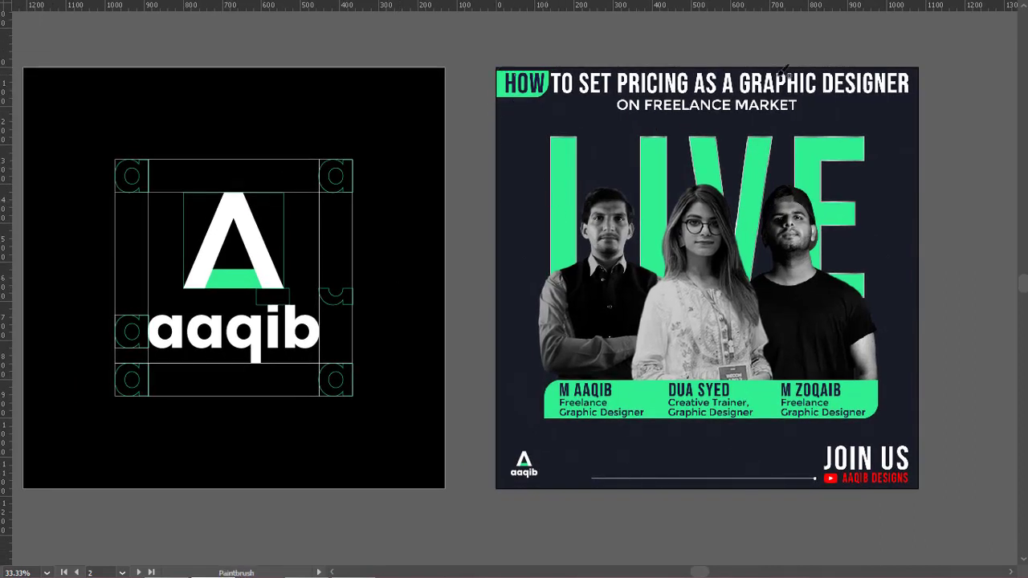
drag(859, 66, 904, 92)
key(ctrl+z)
drag(505, 481, 541, 483)
mouse_move(495, 453)
mouse_down()
mouse_move(503, 482)
mouse_move(509, 467)
mouse_move(497, 453)
mouse_move(509, 479)
mouse_move(544, 472)
mouse_move(547, 482)
mouse_move(506, 493)
mouse_move(498, 471)
mouse_move(645, 489)
mouse_up()
key(ctrl+z)
key(ctrl+z)
Step: Return from full-screen to the normal screen mode at the empty black artboard, and activate the Selection tool
key(space)
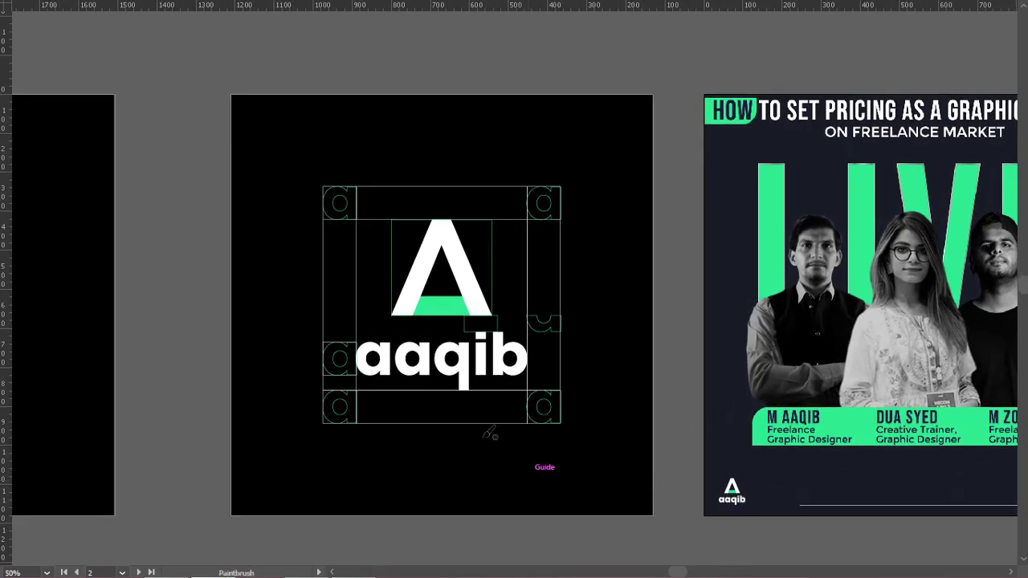
ctrl+click(487, 433)
mouse_move(491, 440)
mouse_down()
mouse_move(601, 466)
mouse_move(679, 452)
mouse_up()
scroll(600, 466, down, 2)
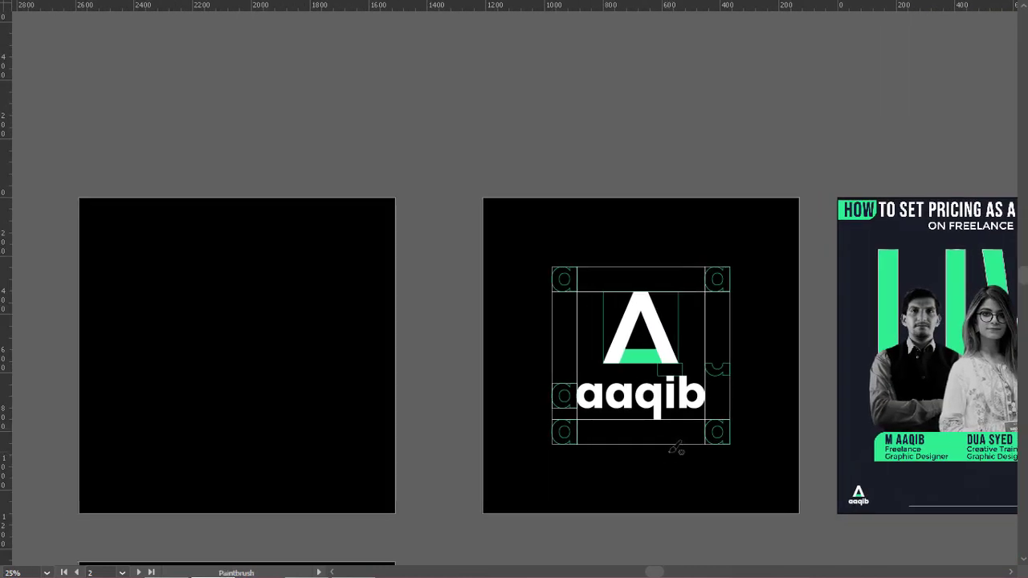
key(f)
drag(340, 348, 470, 260)
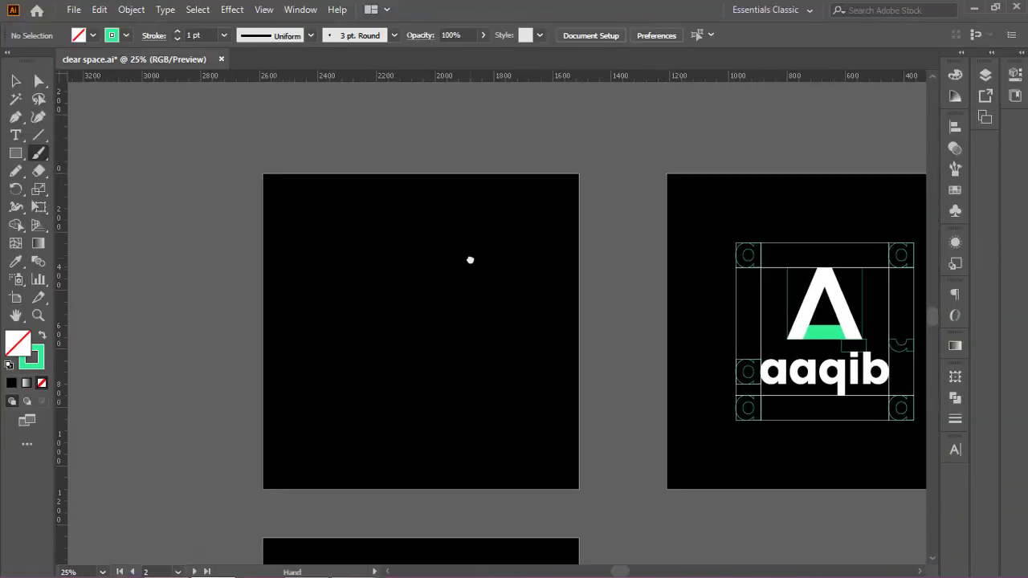
click(15, 81)
drag(483, 220, 438, 242)
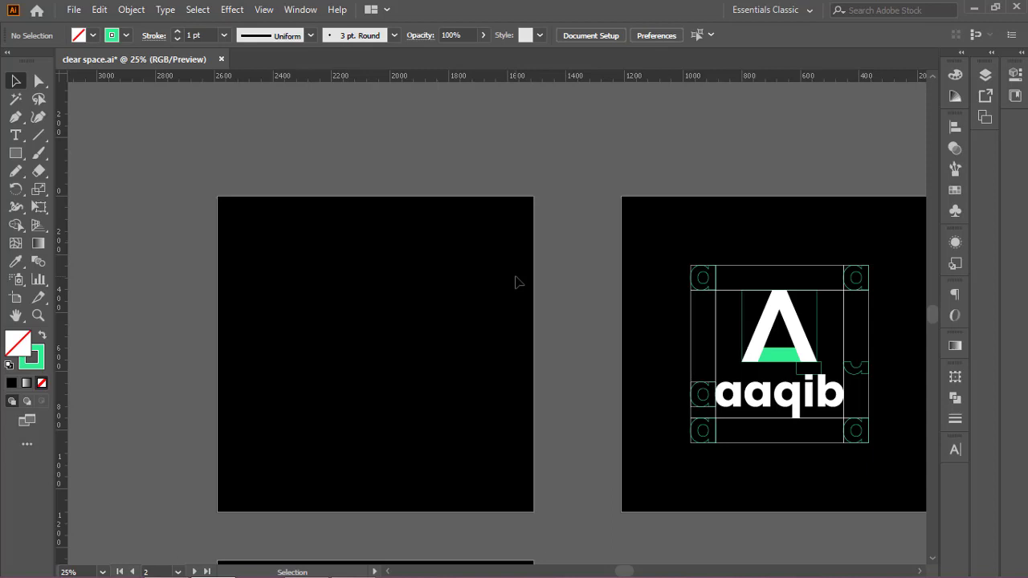
Step: Try to move the A symbol on its own onto the empty black artboard
click(793, 325)
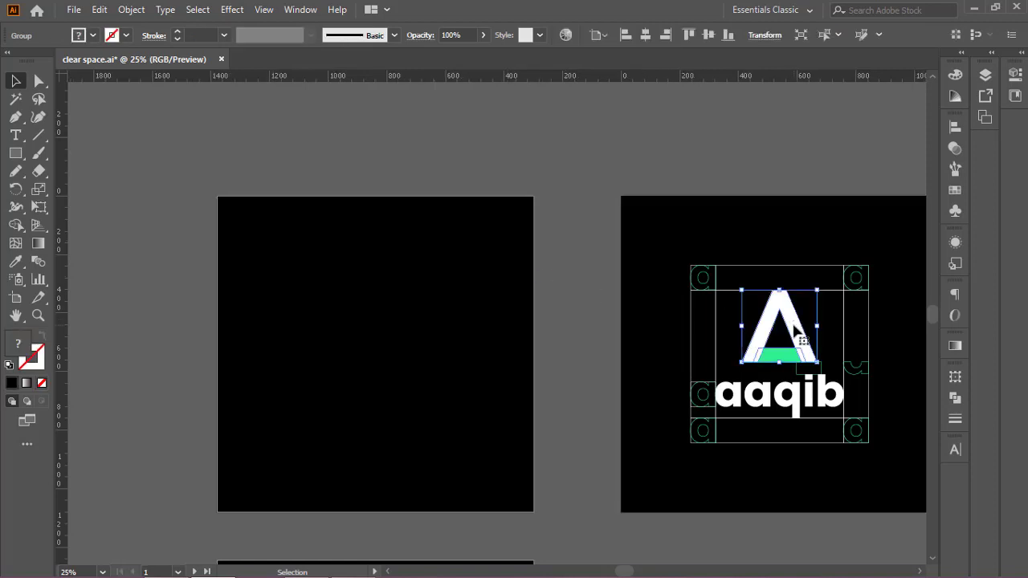
drag(794, 325, 465, 325)
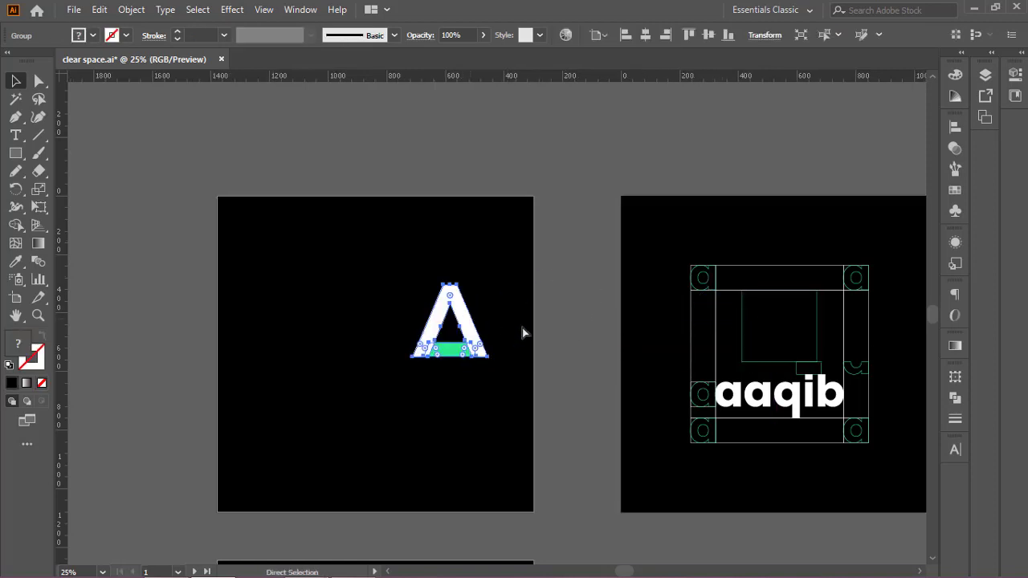
key(ctrl+z)
shift+click(777, 403)
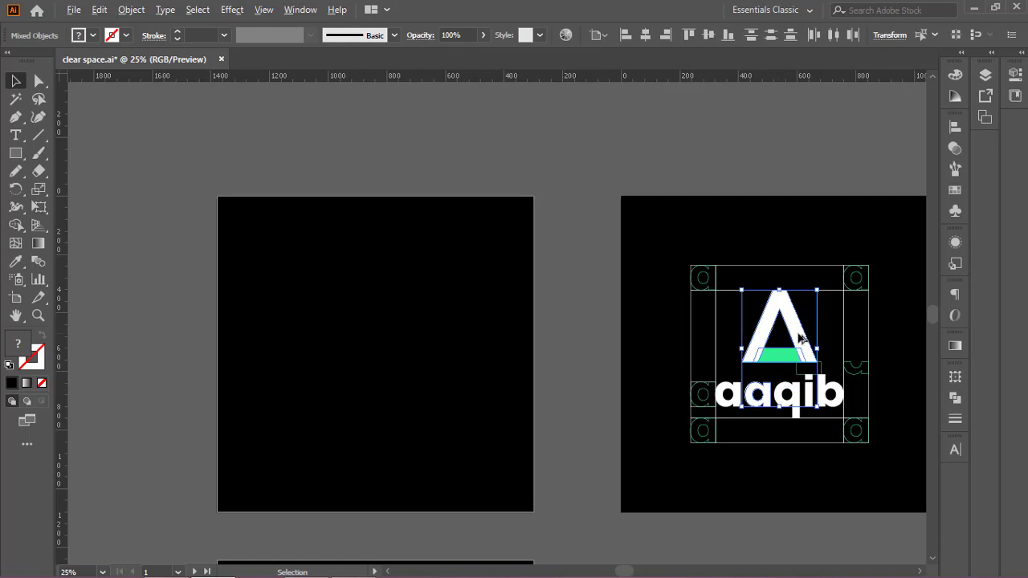
Step: Select all the wordmark letters, including the dot of the i, together with the A symbol and group them
click(723, 405)
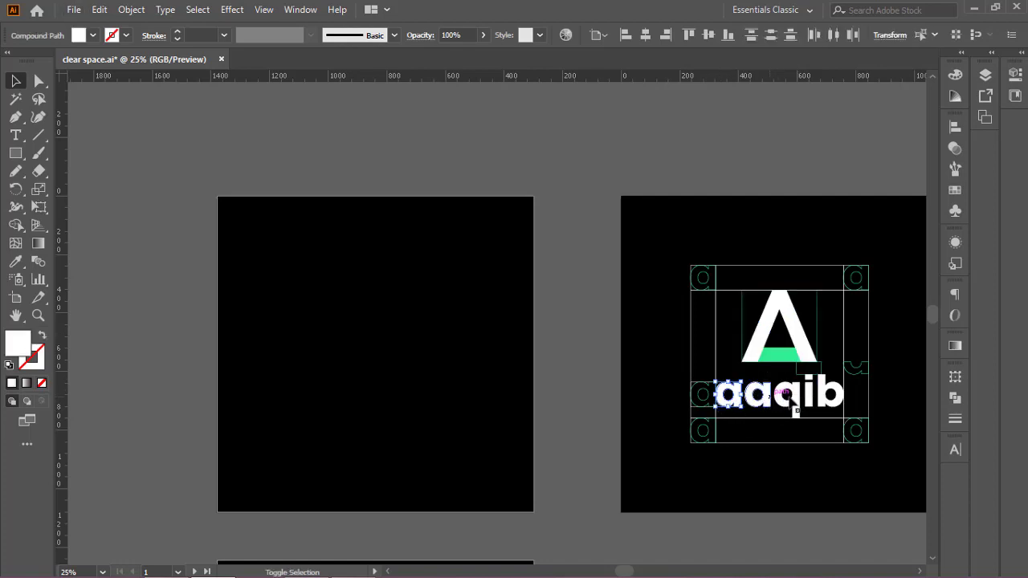
shift+click(815, 394)
scroll(835, 391, up, 1)
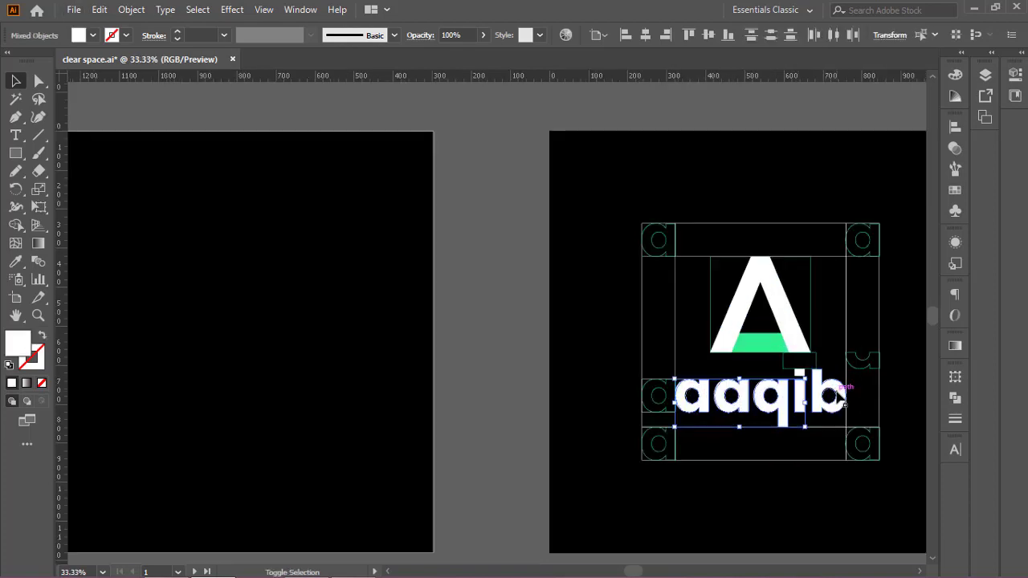
shift+click(837, 391)
shift+click(800, 374)
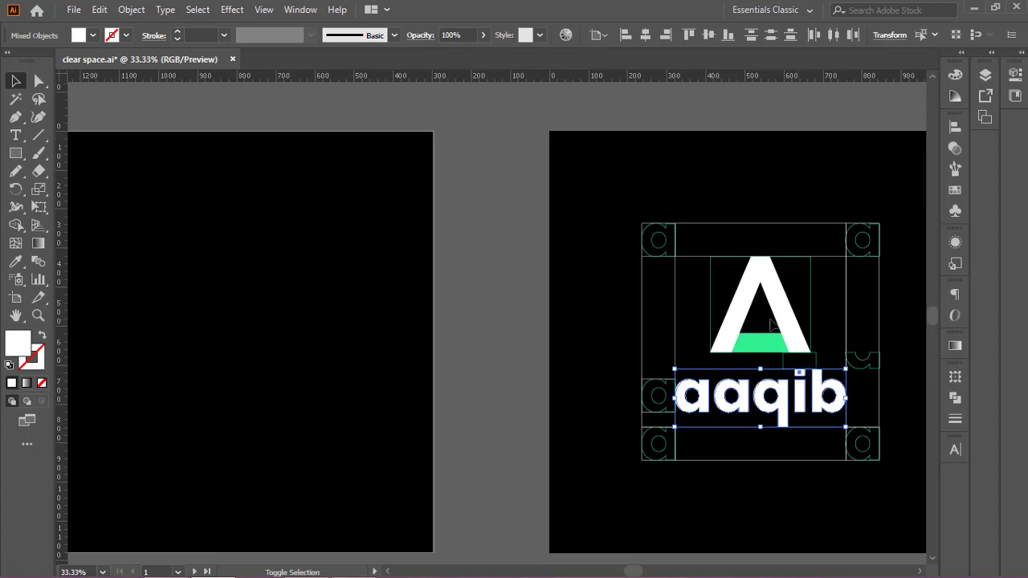
shift+click(794, 323)
key(ctrl+g)
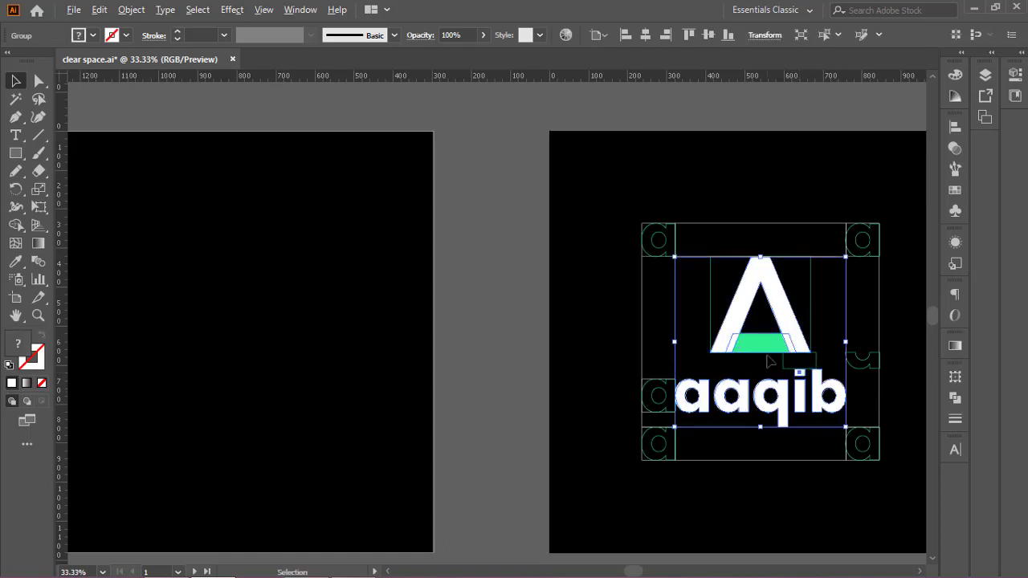
Step: Place a copy of the grouped logo at the centre of the empty black artboard and deselect it
scroll(766, 346, down, 1)
drag(761, 387, 851, 386)
drag(855, 333, 473, 335)
click(577, 365)
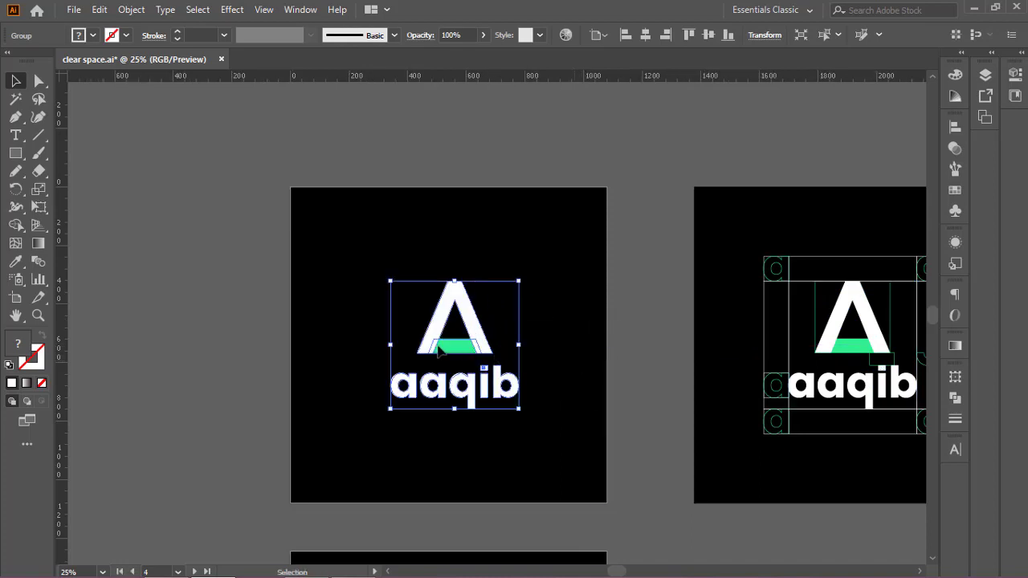
Step: Examine the copied logo's wordmark letters and compare them with the outlined letters around the finished clear-space example
scroll(438, 347, up, 1)
scroll(530, 353, down, 1)
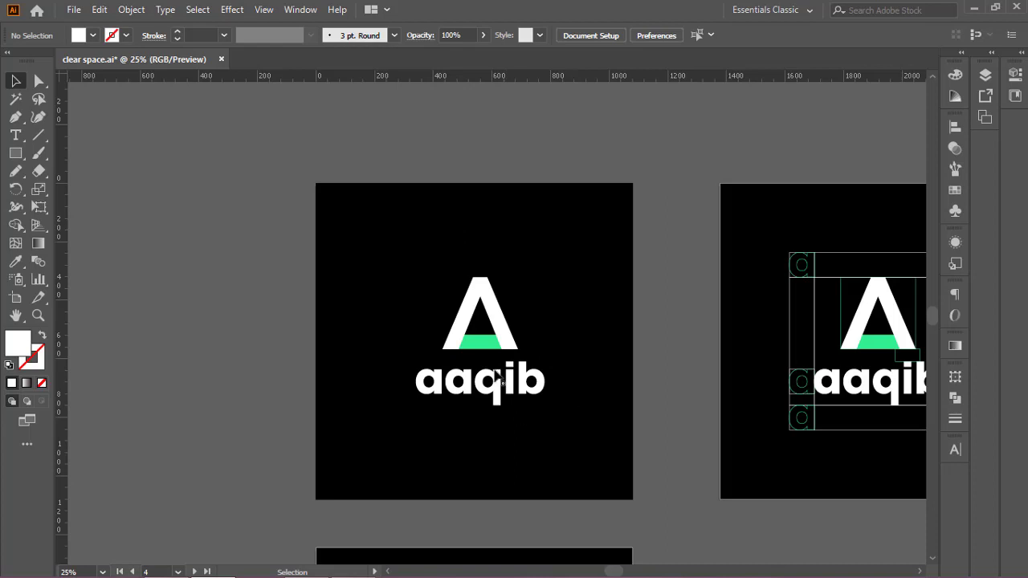
scroll(481, 373, up, 1)
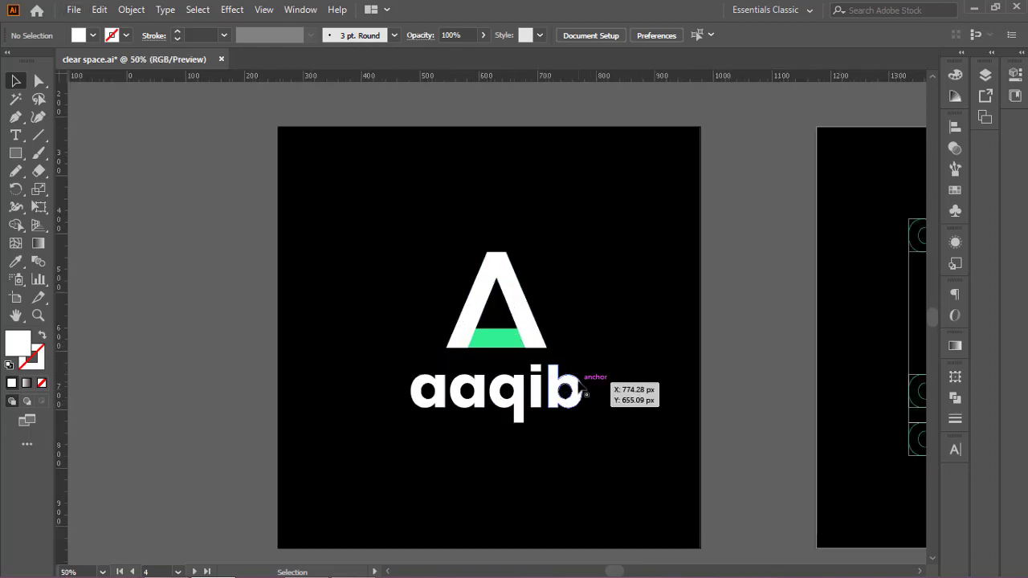
scroll(585, 383, up, 1)
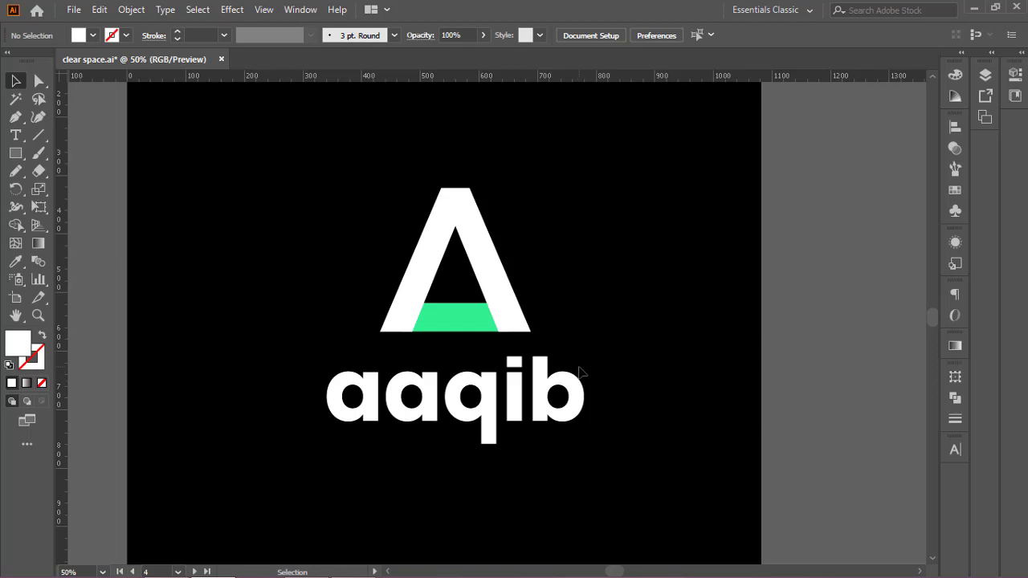
scroll(586, 368, down, 1)
drag(474, 391, 439, 374)
scroll(439, 374, down, 1)
scroll(340, 355, up, 1)
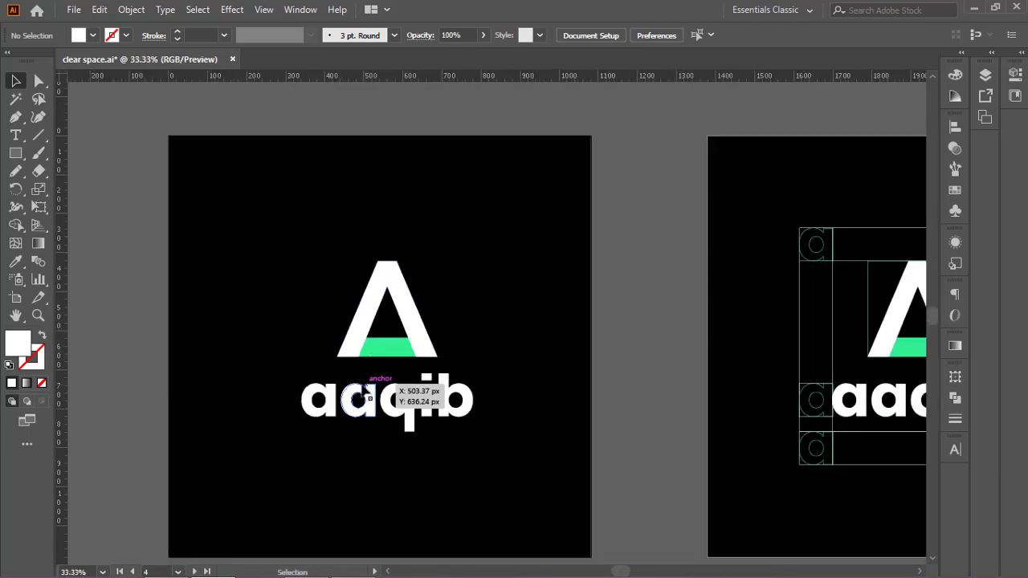
scroll(378, 389, up, 1)
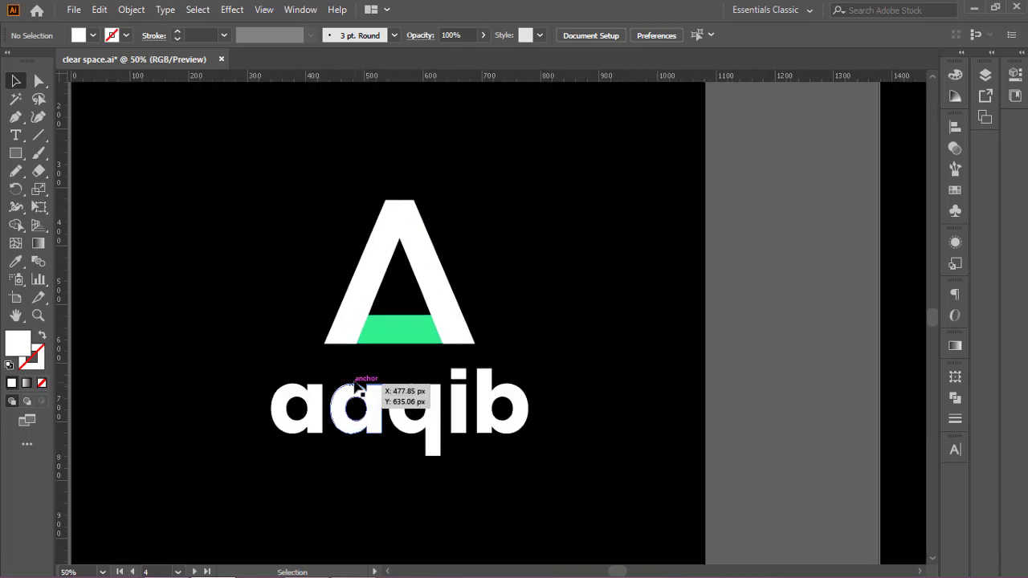
scroll(361, 377, down, 1)
drag(363, 378, 370, 389)
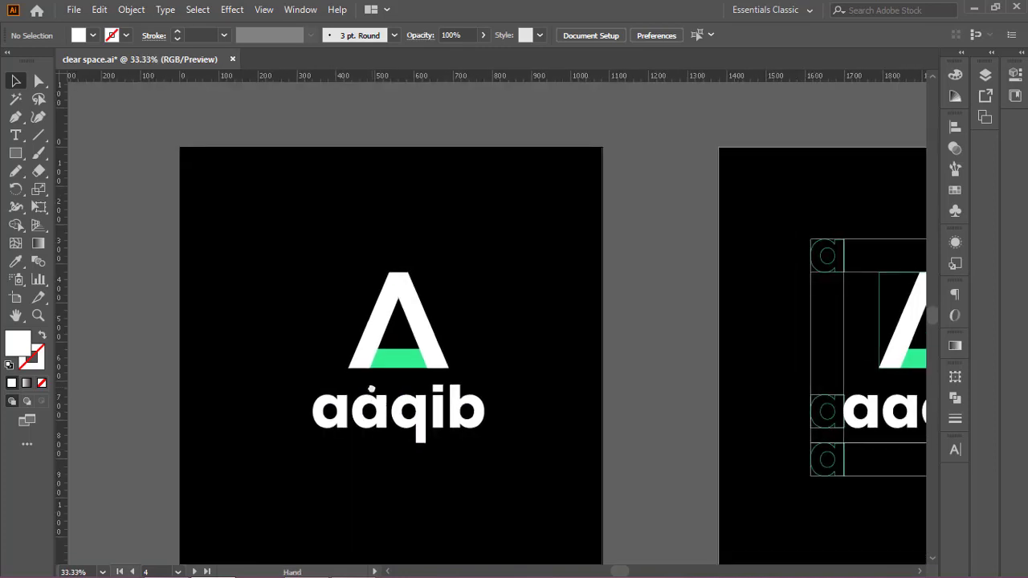
scroll(363, 385, up, 1)
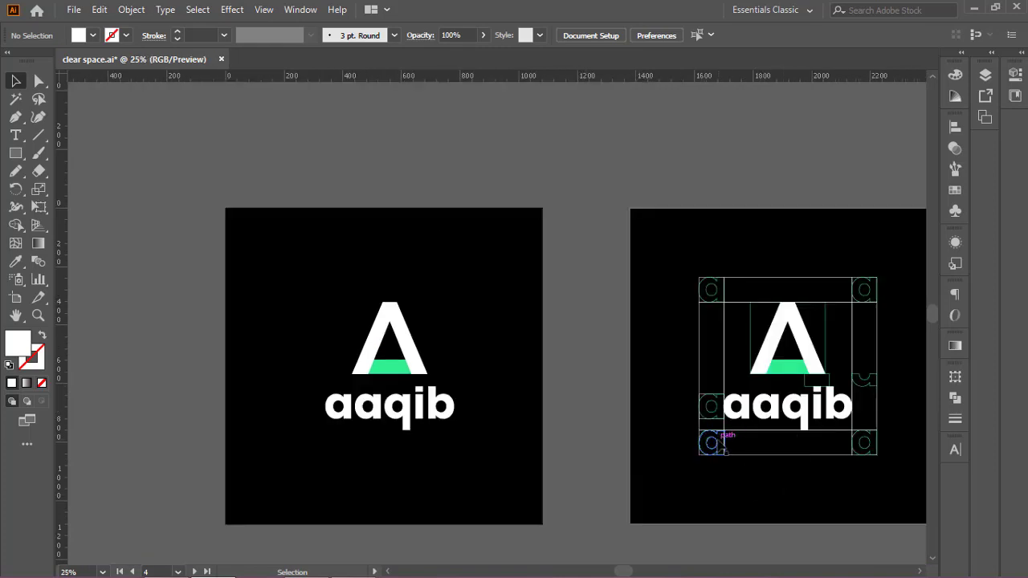
Step: Shift the outlined letter a at the finished example's lower-left corner to the side, and undo the move
drag(715, 440, 640, 449)
key(ctrl+z)
scroll(385, 393, up, 3)
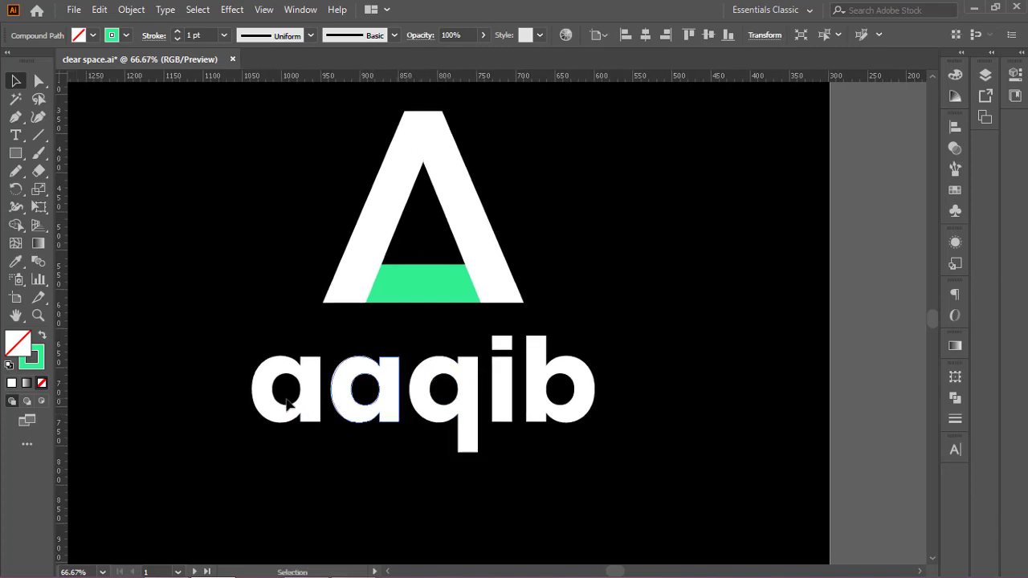
Step: Mark the baseline and the upper edge of the wordmark's lowercase letters with green brush strokes, and undo them
click(38, 153)
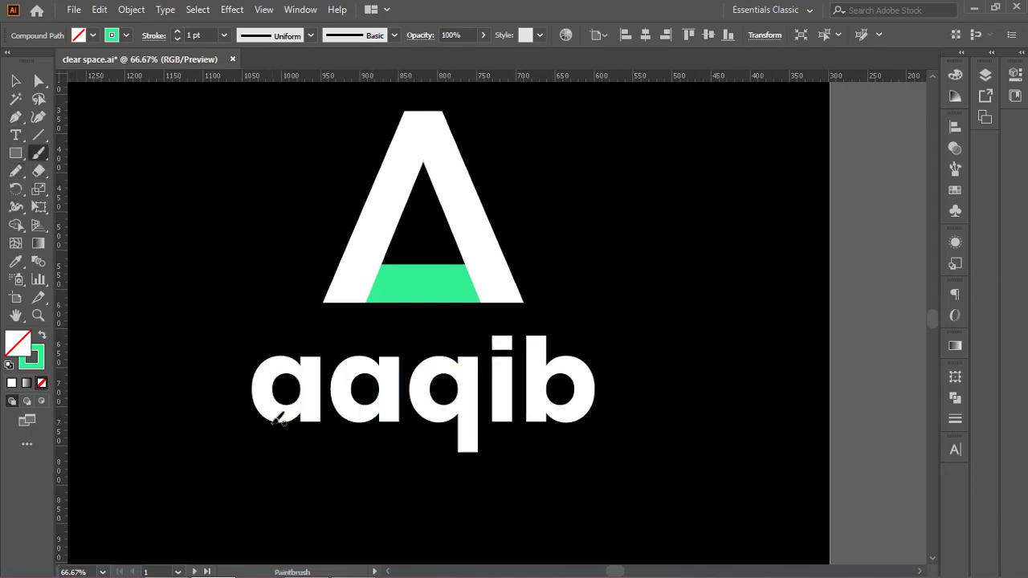
drag(273, 424, 323, 425)
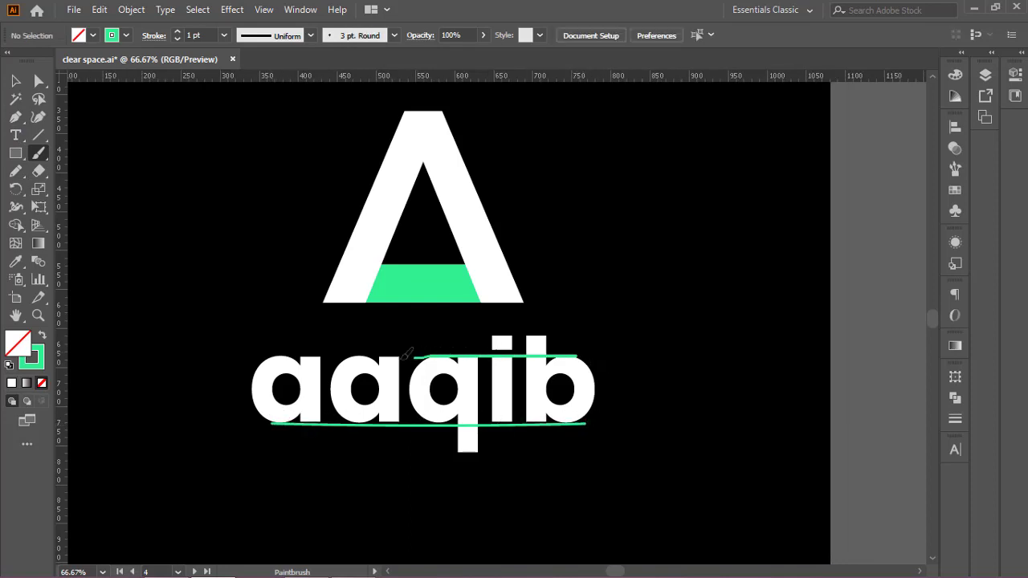
key(ctrl+z)
key(ctrl+z)
key(ctrl+z)
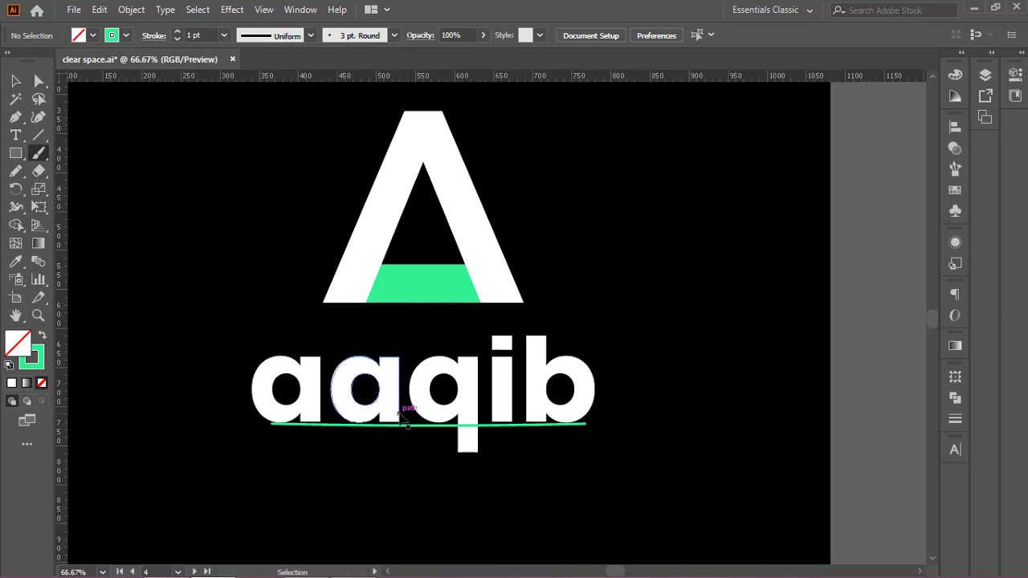
key(ctrl+minus)
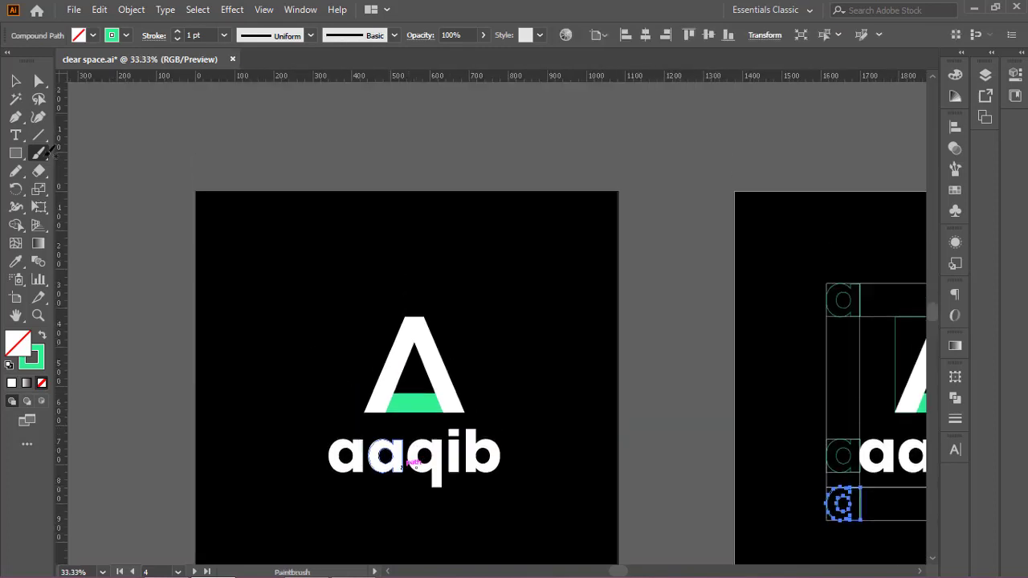
Step: Move the whole grouped logo up and to the right with the Selection tool, undo the move, and deselect the logo
key(v)
key(ctrl+plus)
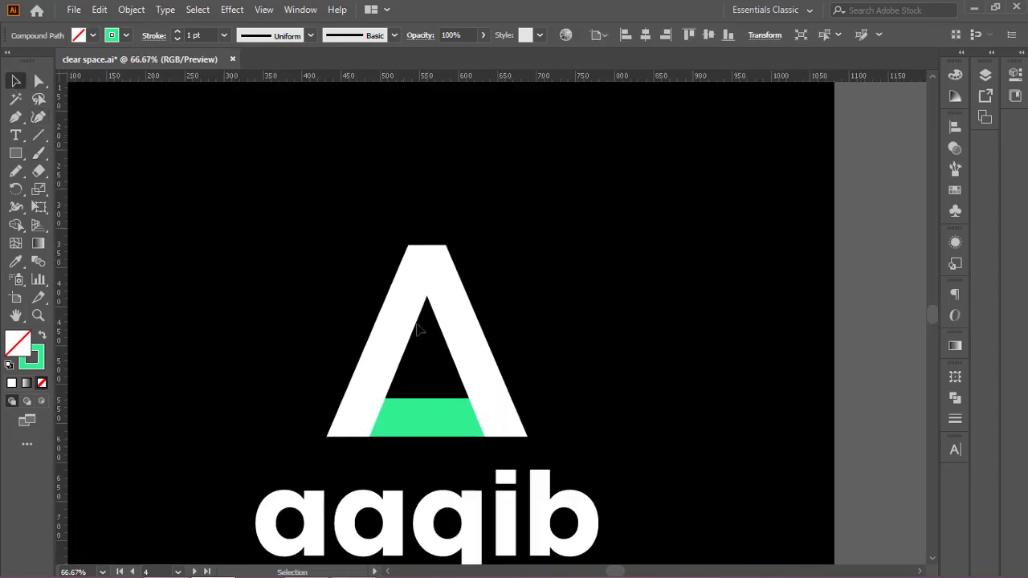
drag(440, 427, 571, 377)
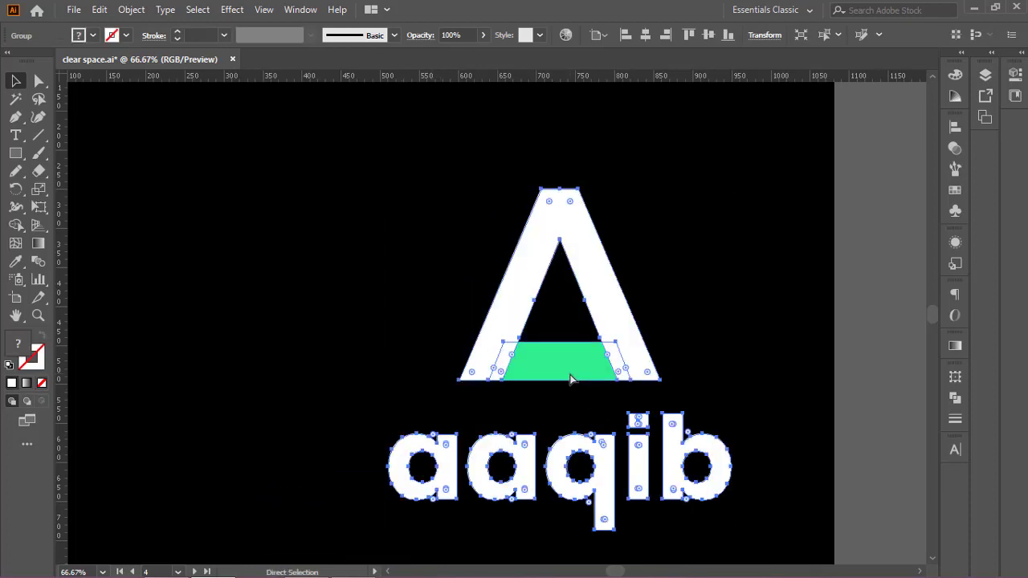
key(ctrl+z)
key(ctrl+minus)
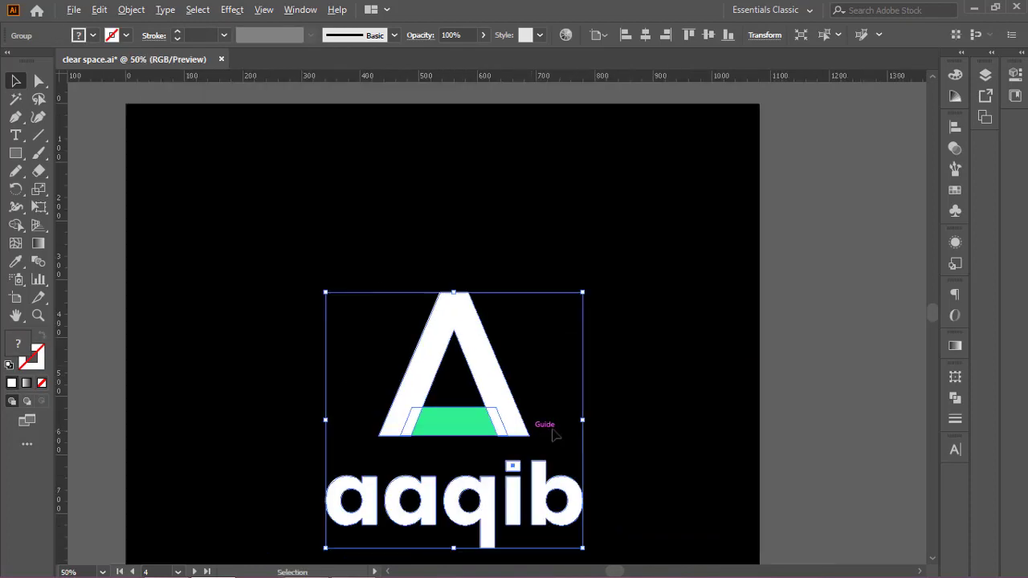
click(619, 425)
key(ctrl+minus)
key(ctrl+minus)
key(ctrl+plus)
key(ctrl+plus)
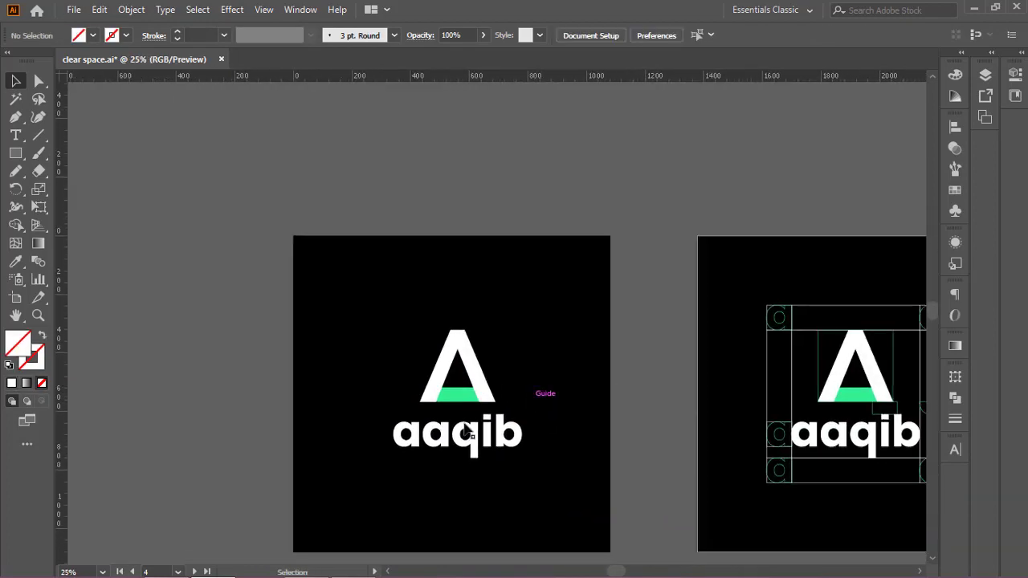
scroll(462, 377, up, 2)
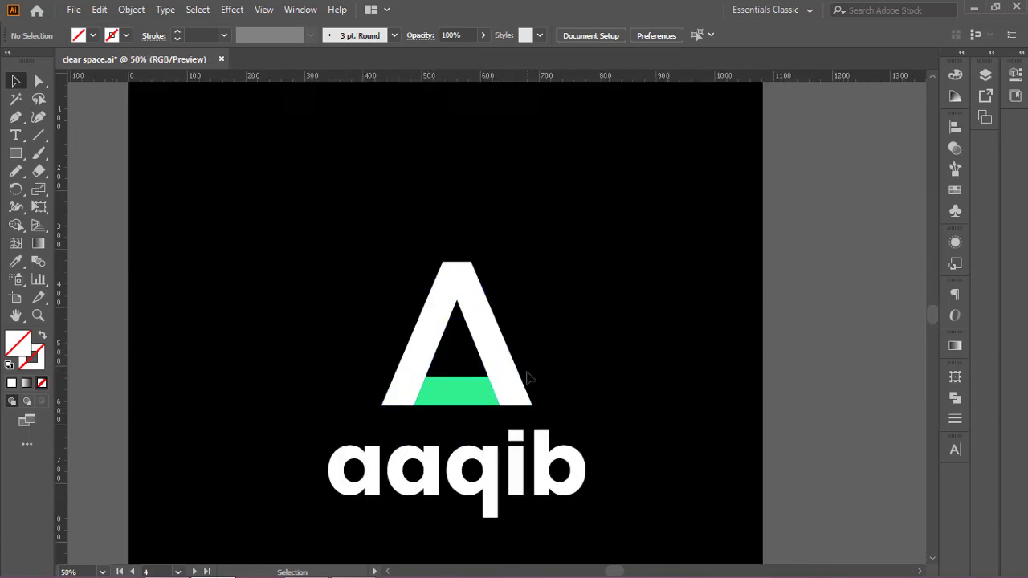
Step: Ungroup the copied logo so the A symbol is separate from the wordmark letters, and deselect everything
click(487, 353)
scroll(486, 350, down, 1)
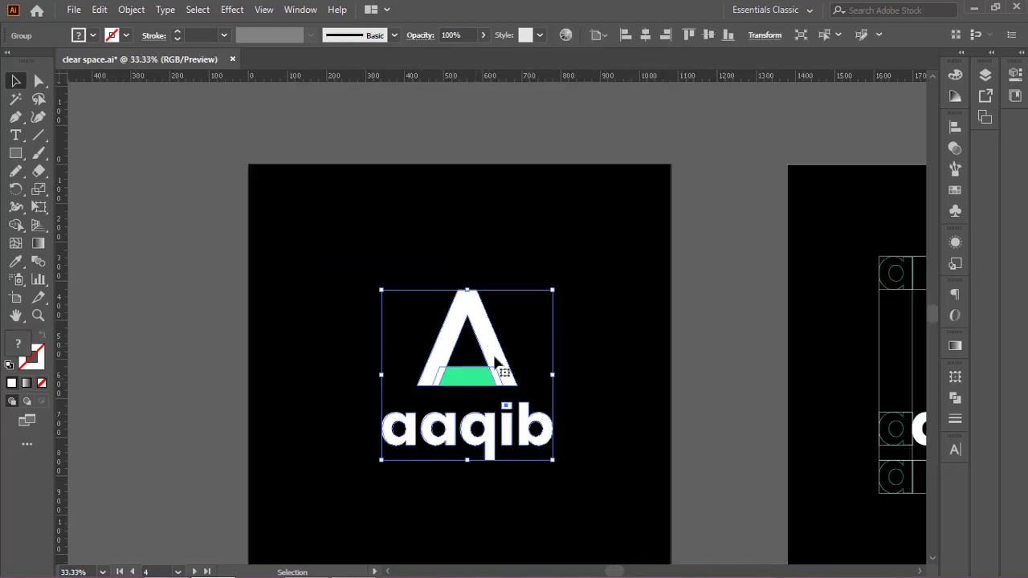
right_click(495, 358)
click(526, 220)
click(481, 391)
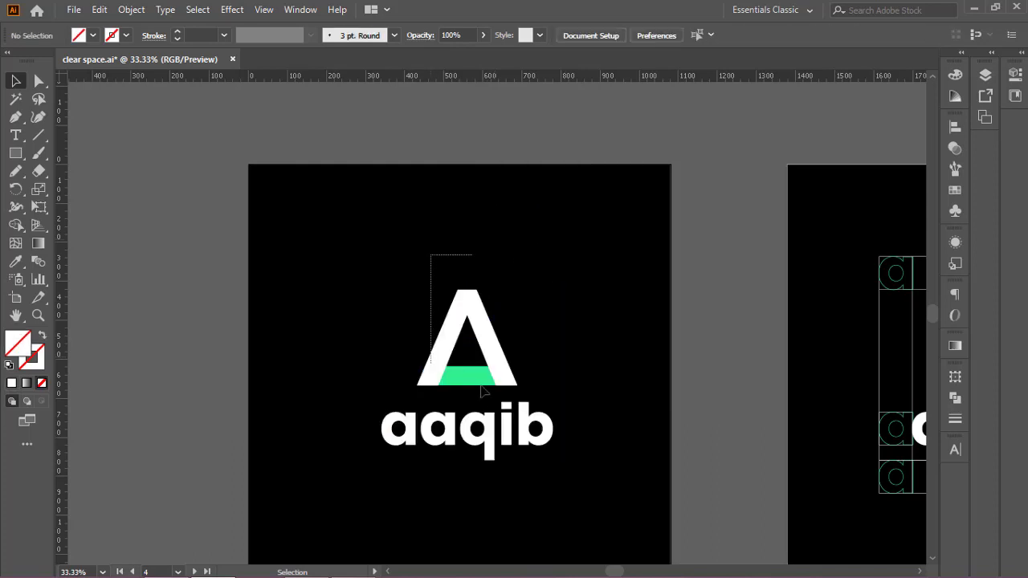
Step: Move the A symbol on its own to the artboard's left edge, undo the move, and clear the selection
click(491, 387)
drag(489, 383, 288, 319)
scroll(265, 325, up, 1)
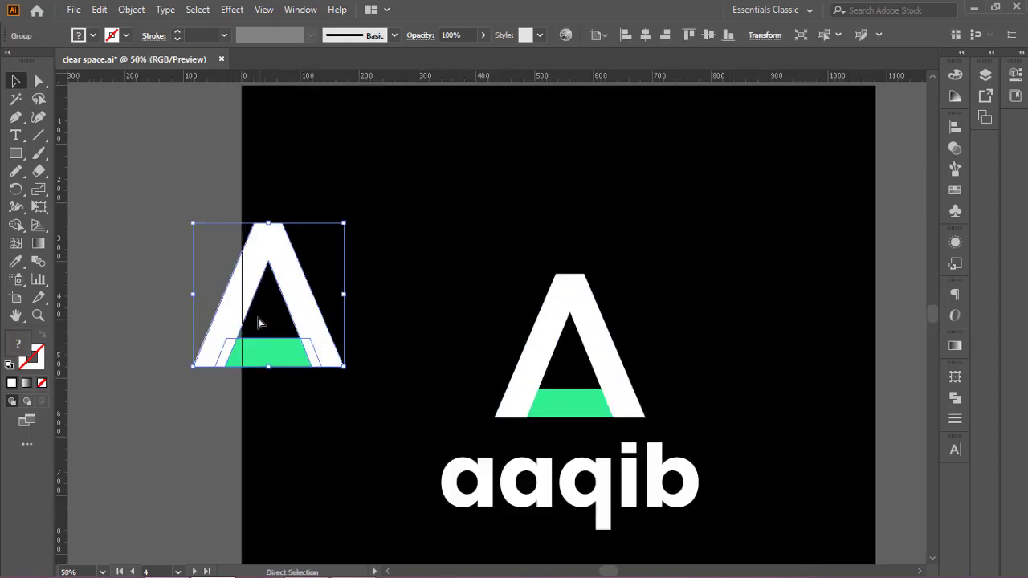
key(ctrl+z)
key(space)
drag(610, 242, 546, 229)
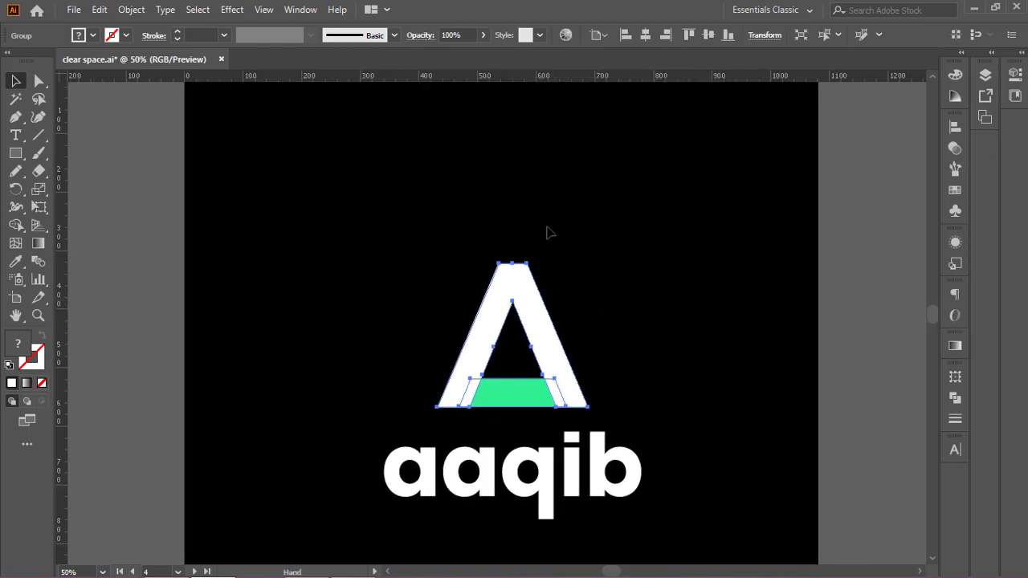
click(518, 227)
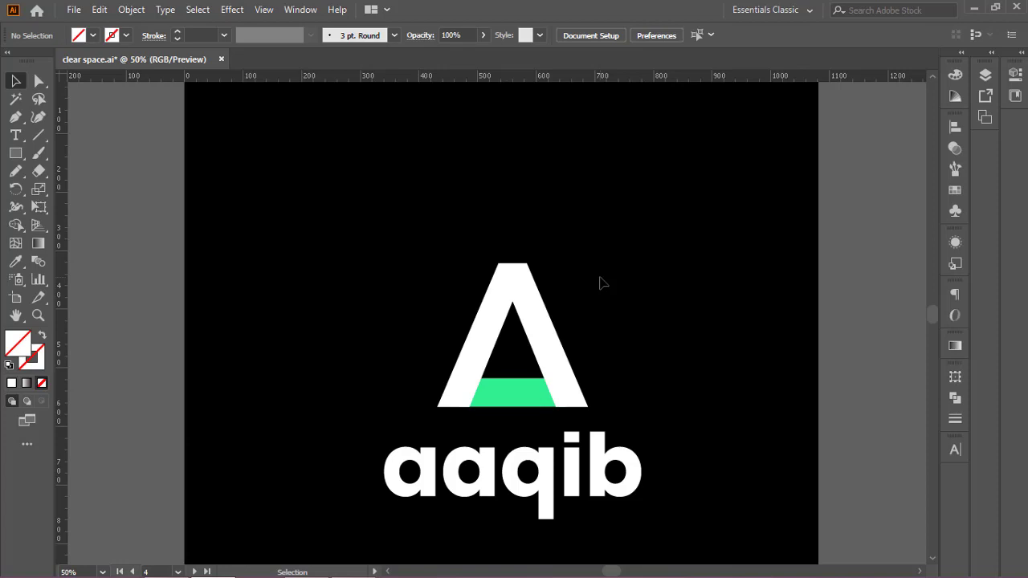
Step: Ungroup the A symbol into its white letter shape and green crossbar, and deselect both
scroll(580, 286, down, 1)
scroll(551, 298, right, 1)
scroll(523, 339, up, 1)
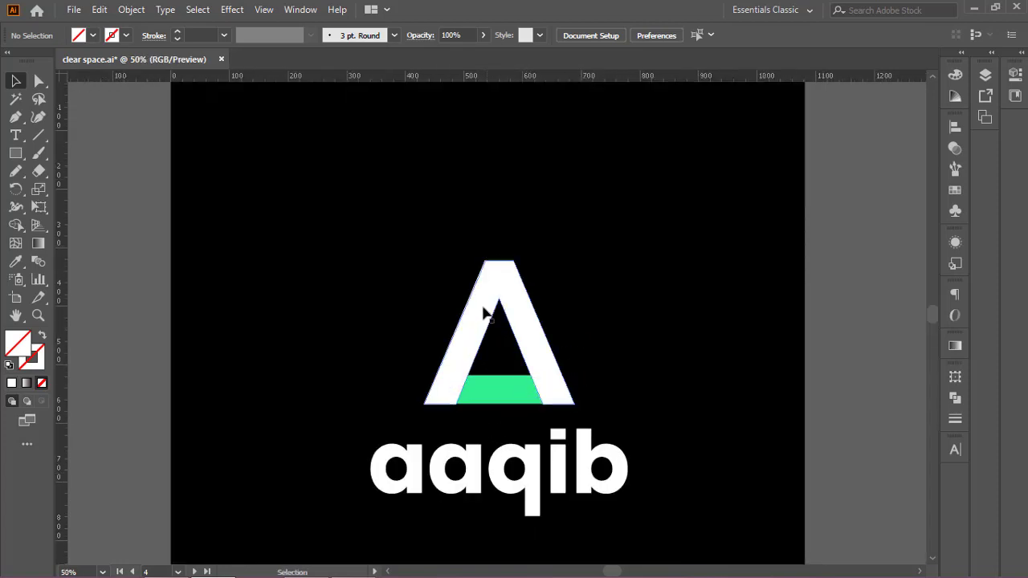
scroll(488, 397, up, 2)
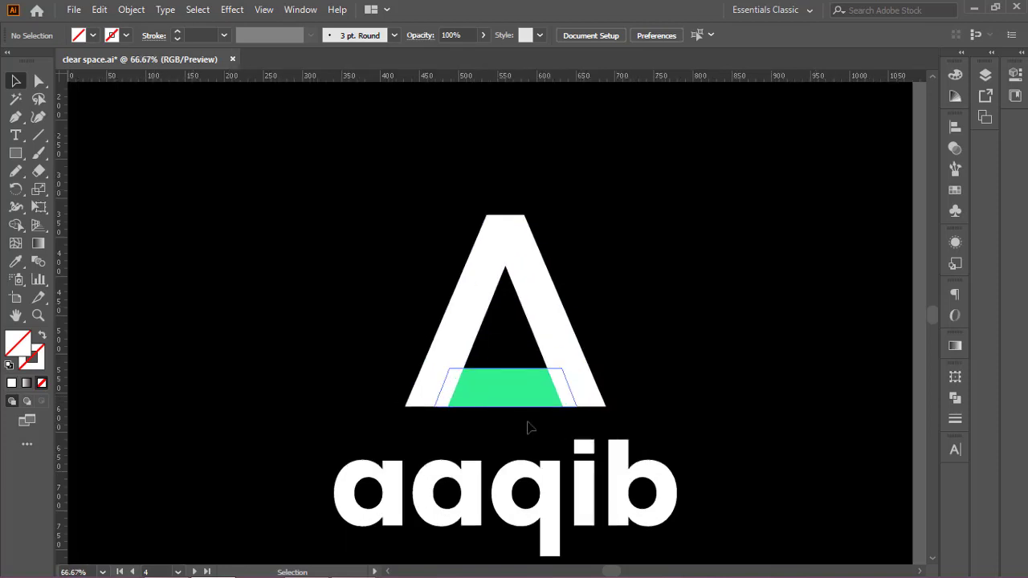
scroll(417, 413, up, 3)
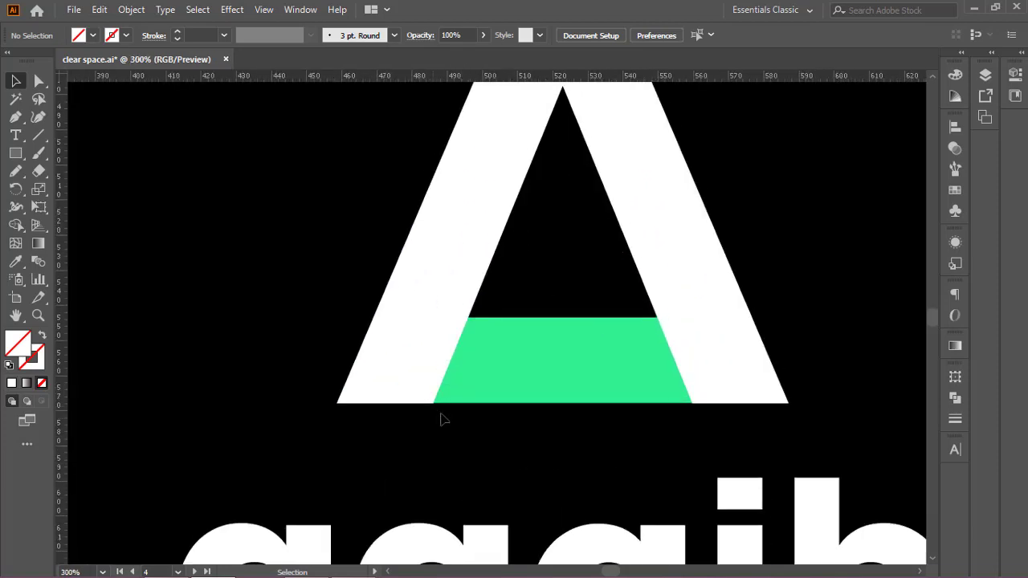
scroll(447, 421, down, 3)
scroll(456, 407, up, 5)
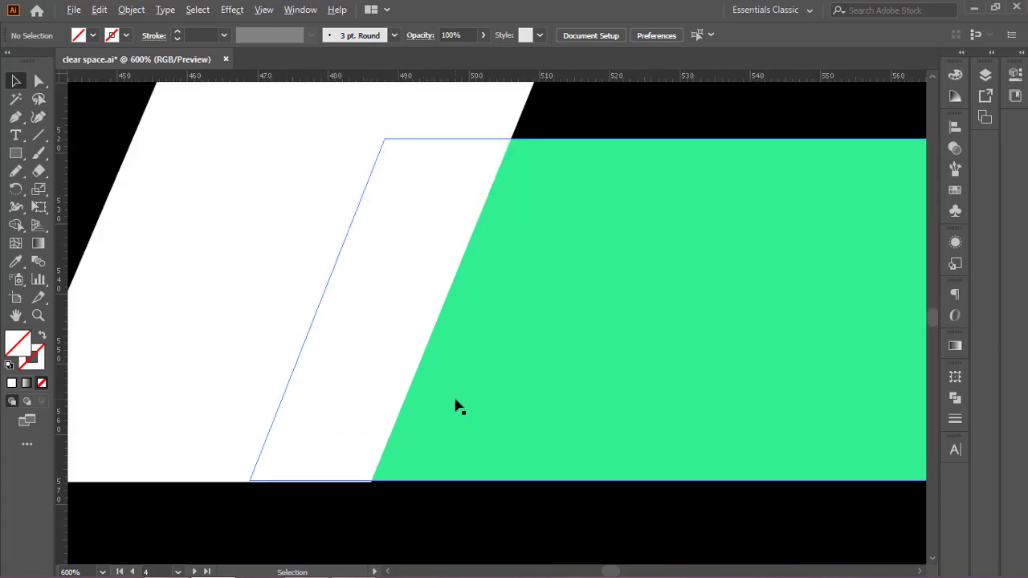
scroll(411, 463, up, 2)
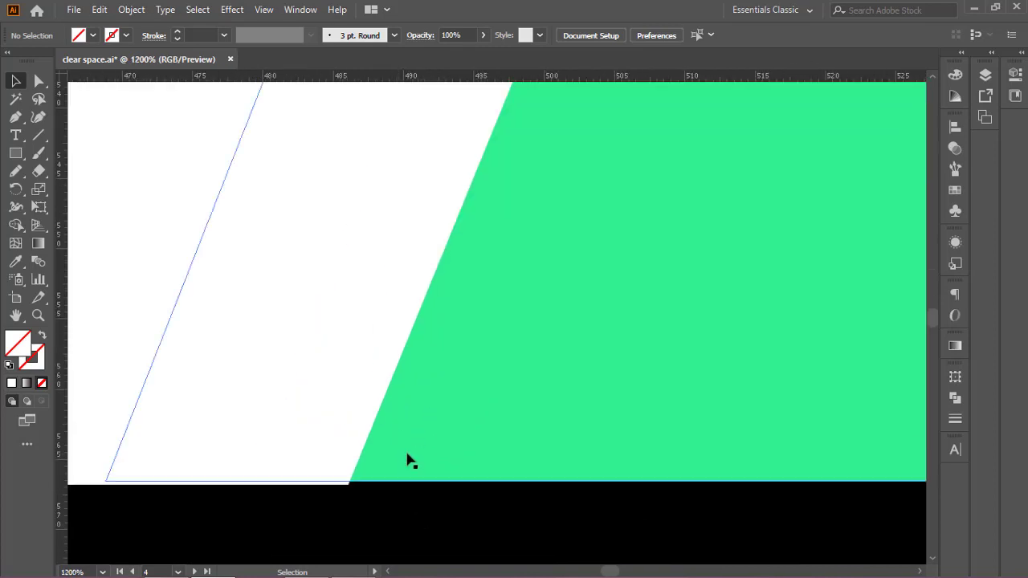
click(496, 399)
right_click(496, 399)
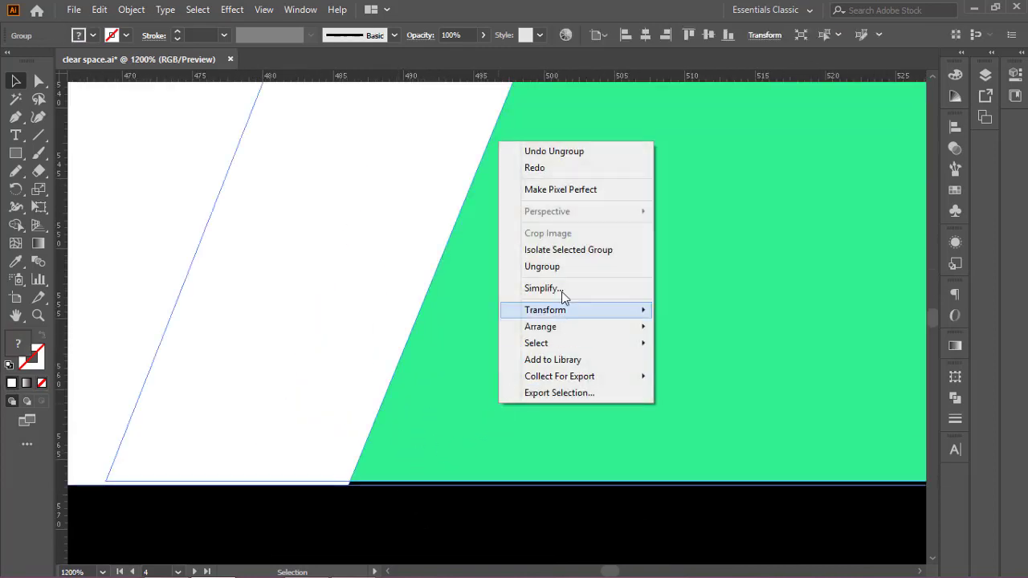
click(557, 267)
key(ctrl+shift+a)
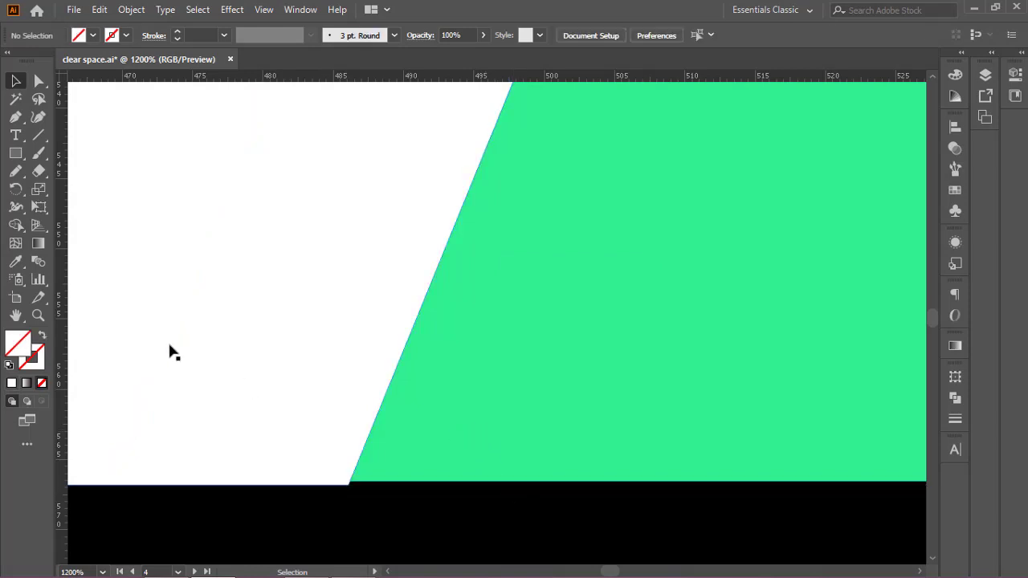
Step: Align the green crossbar's bottom edge with the base of the white A, using the A as key object
click(371, 365)
shift+click(496, 377)
click(176, 234)
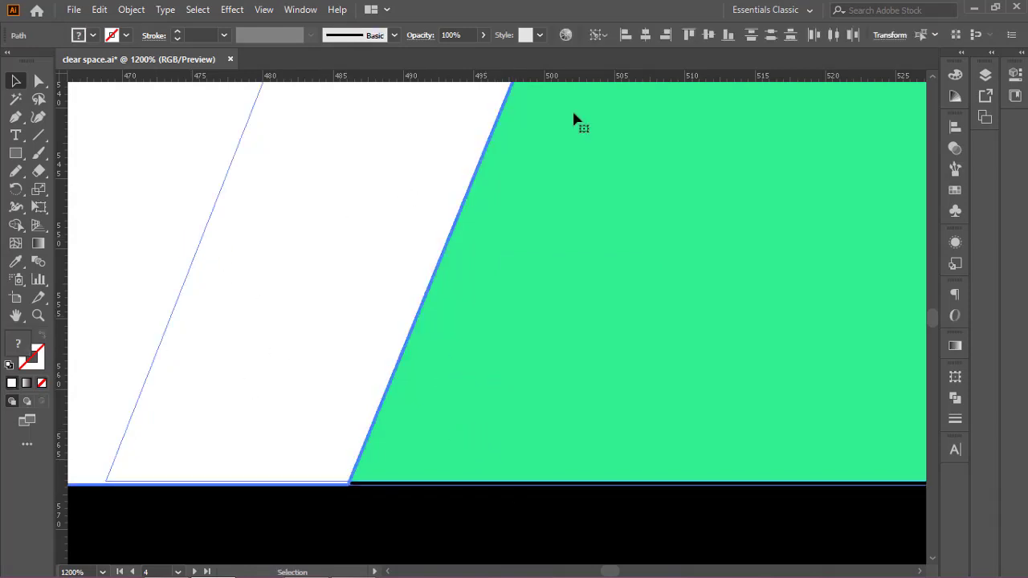
click(728, 35)
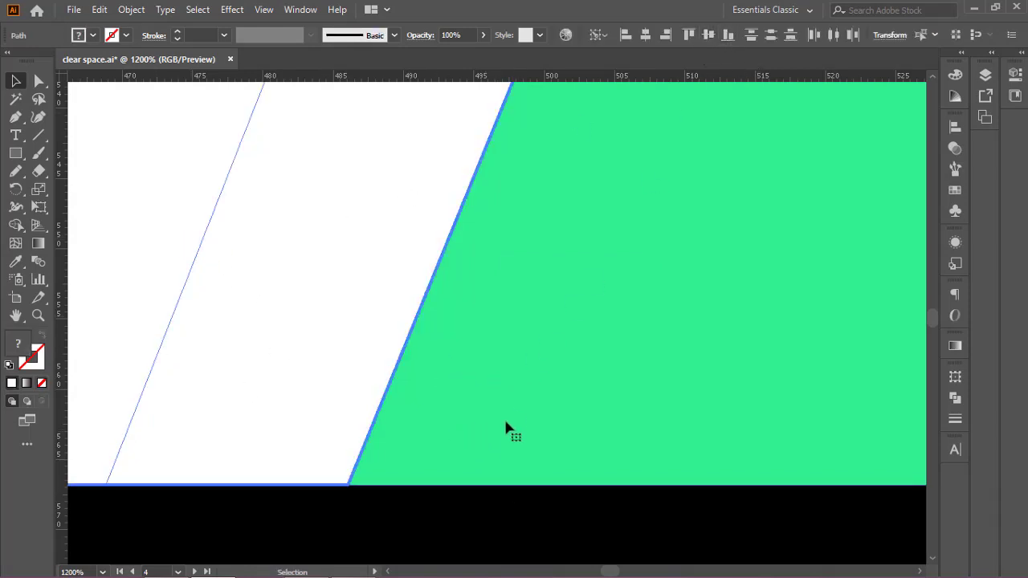
click(512, 504)
Step: Select the white A together with its green crossbar and group them
scroll(512, 491, down, 5)
drag(692, 449, 484, 372)
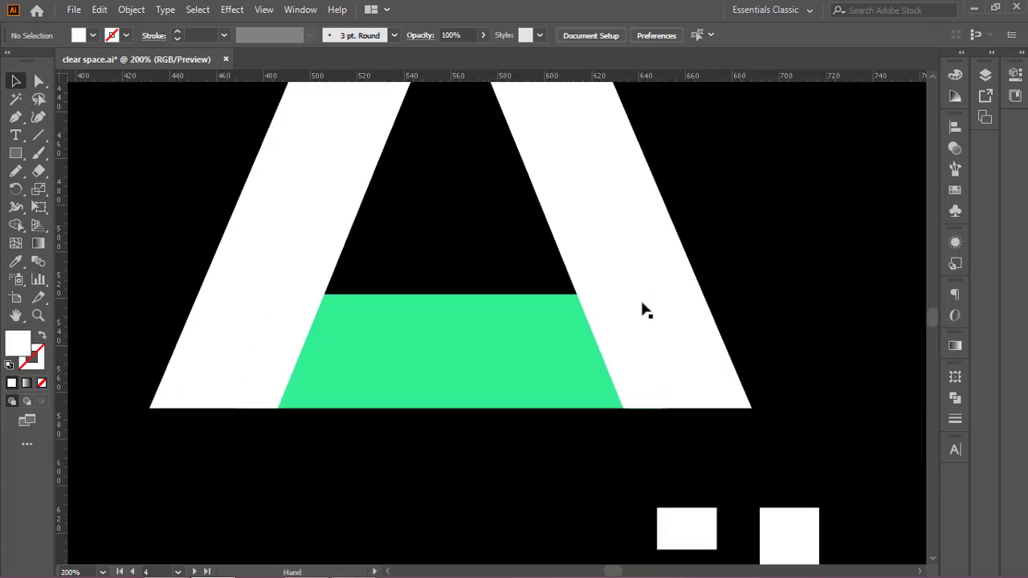
drag(722, 253, 510, 375)
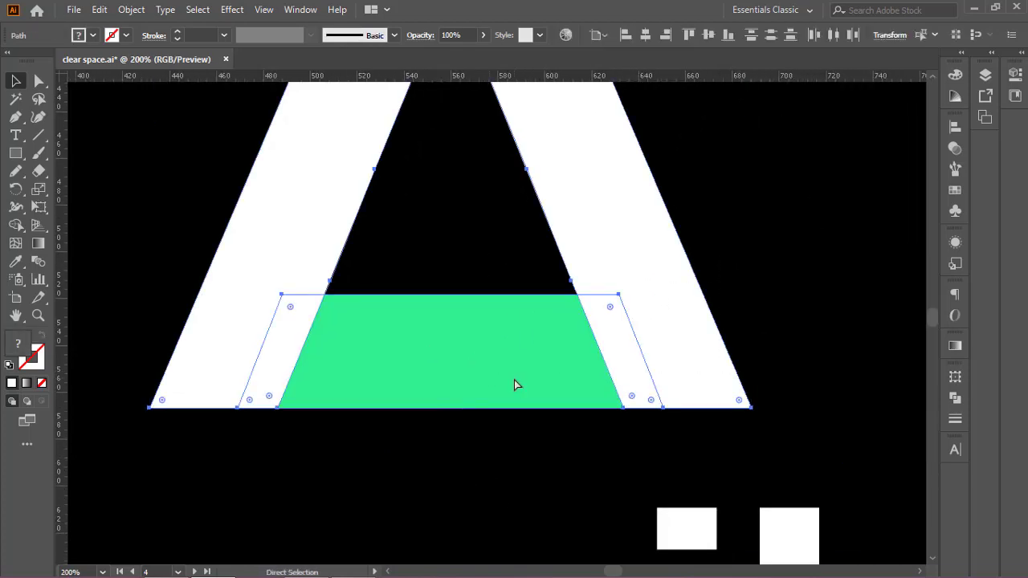
key(v)
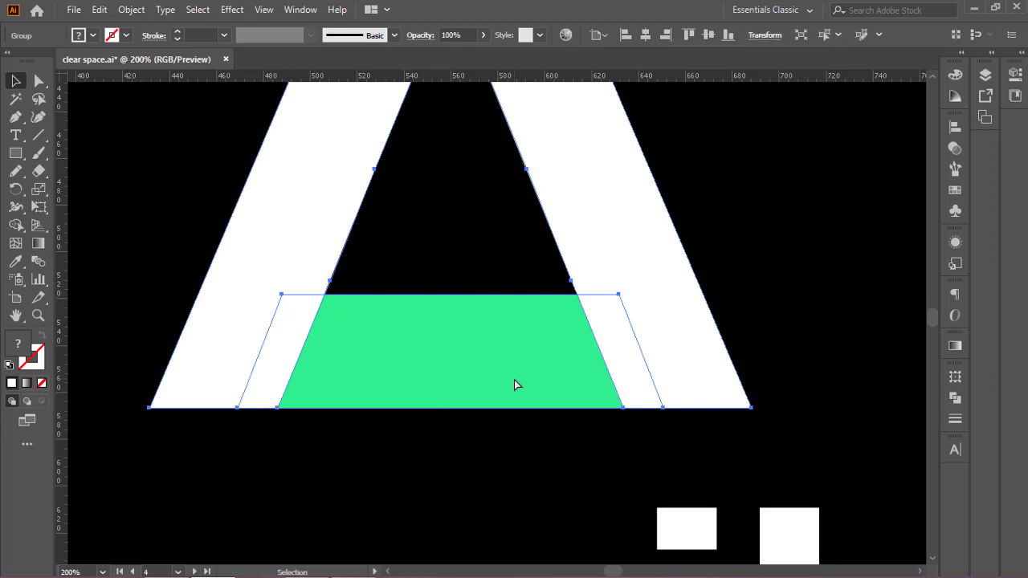
Step: Duplicate the wordmark's first letter a into the empty area to the left of the A symbol and deselect it
key(ctrl+minus)
key(ctrl+minus)
key(ctrl+minus)
scroll(337, 400, up, 1)
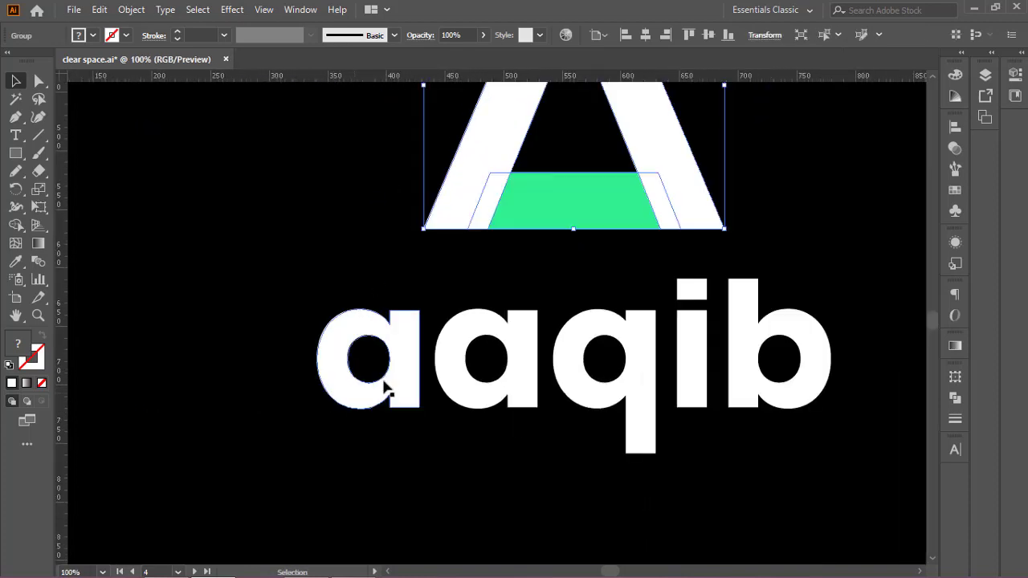
click(400, 393)
scroll(397, 391, down, 2)
drag(431, 384, 425, 418)
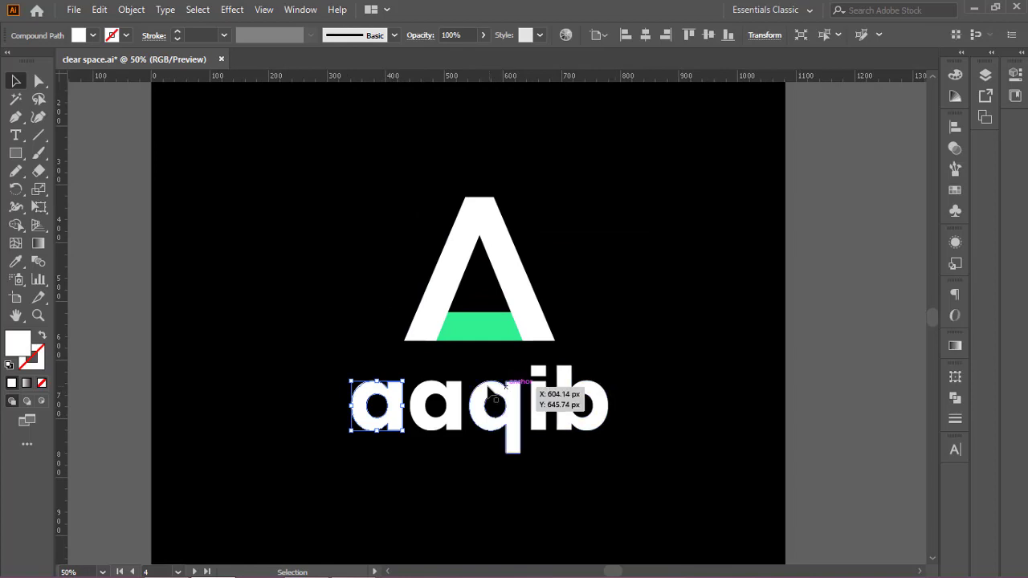
scroll(456, 397, up, 1)
drag(438, 371, 270, 330)
scroll(241, 314, up, 2)
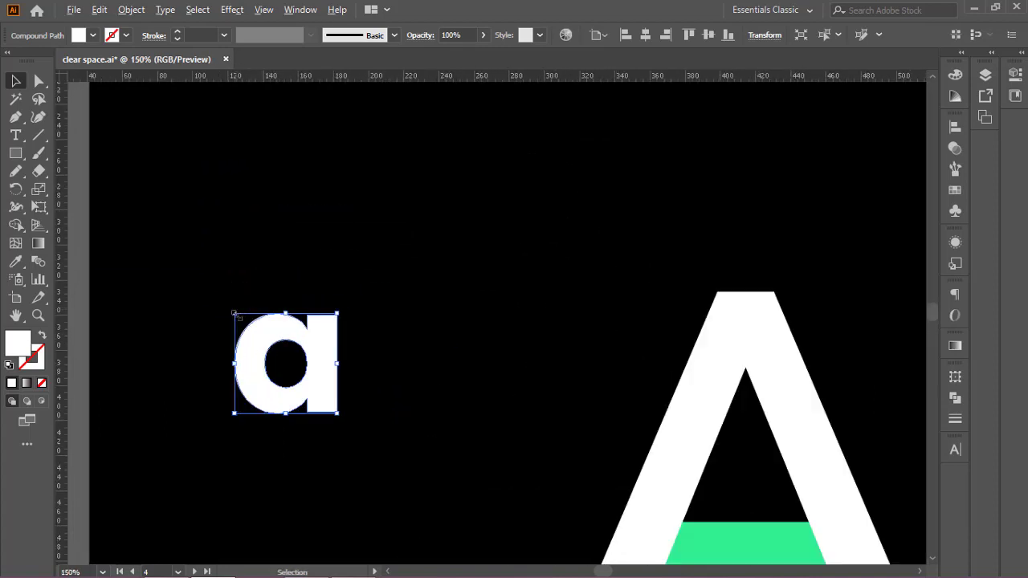
drag(231, 301, 292, 277)
click(255, 296)
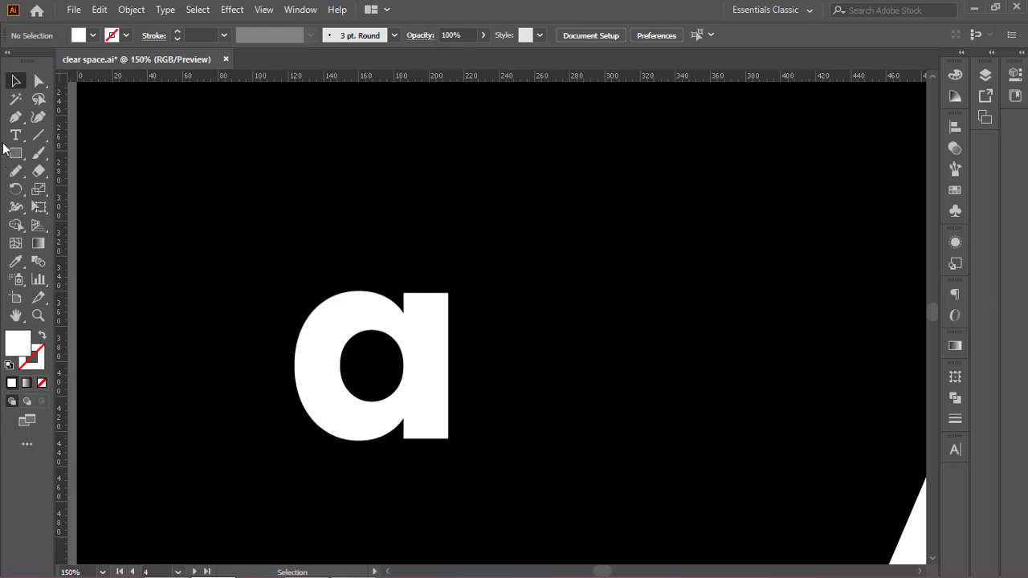
Step: Draw a rectangle as tall as the copied letter a and make it square by setting its width to 85.183 px
click(15, 153)
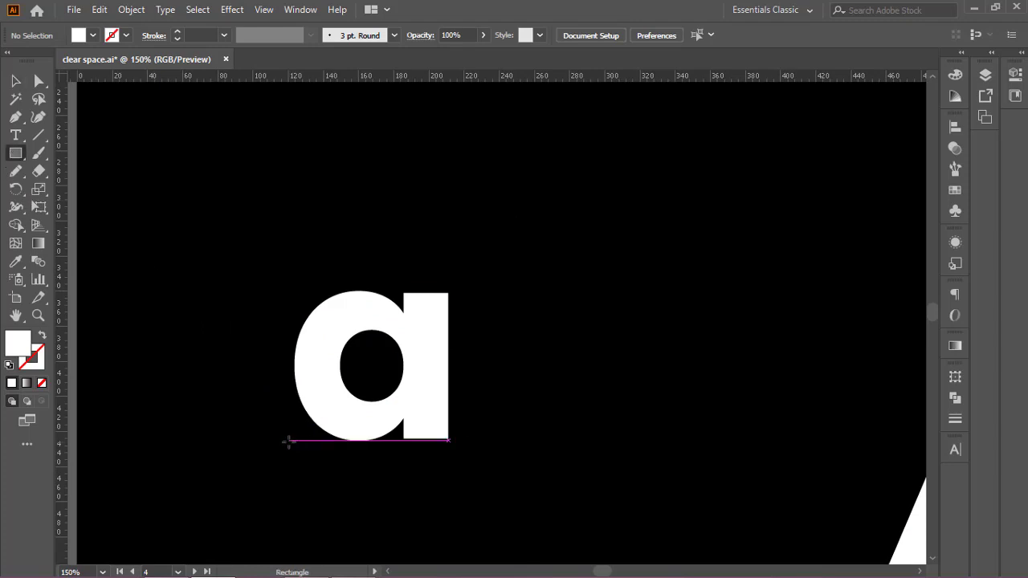
drag(287, 441, 257, 290)
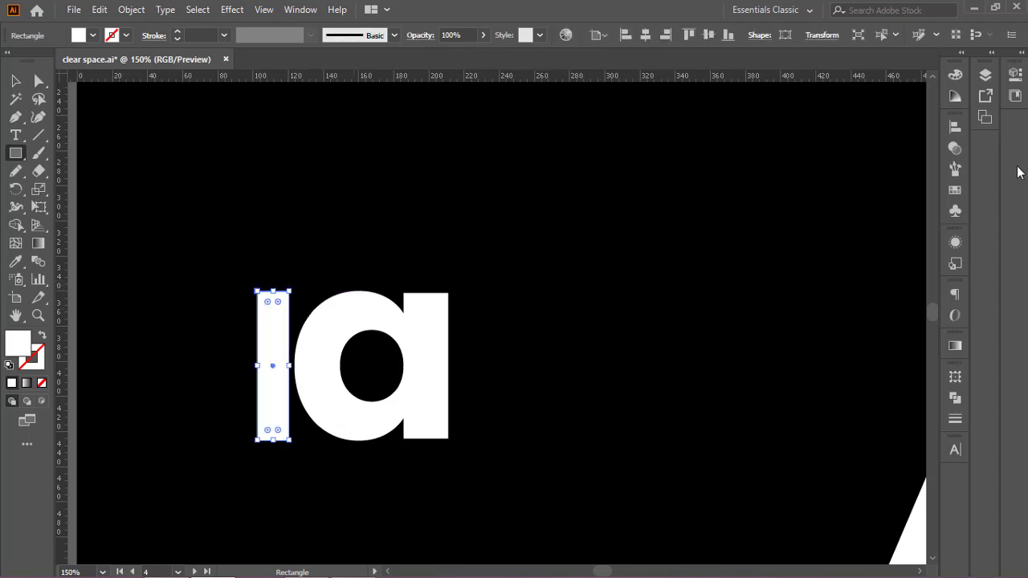
click(1015, 73)
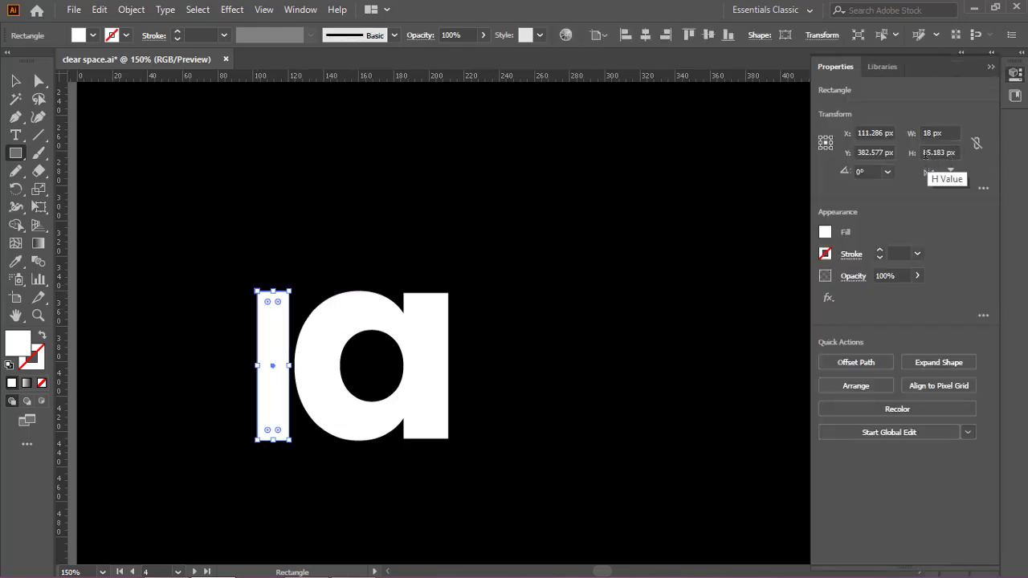
click(955, 153)
key(ctrl+c)
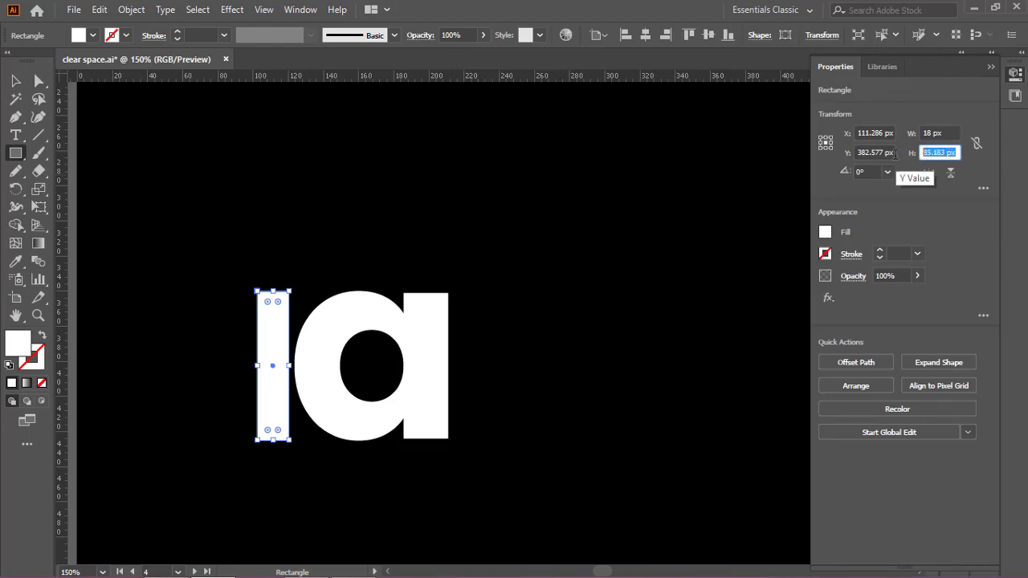
click(944, 135)
key(ctrl+v)
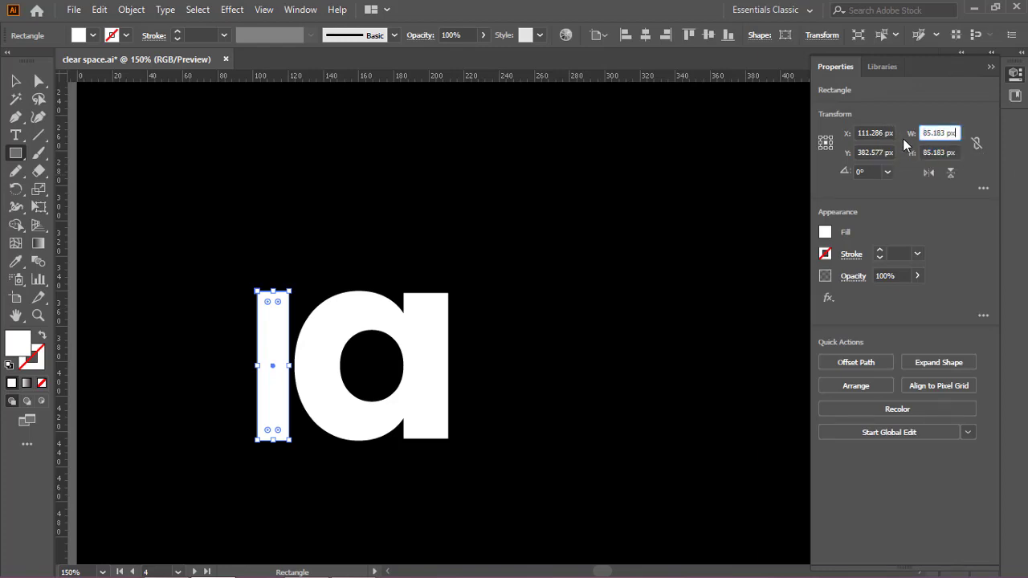
click(929, 152)
click(17, 81)
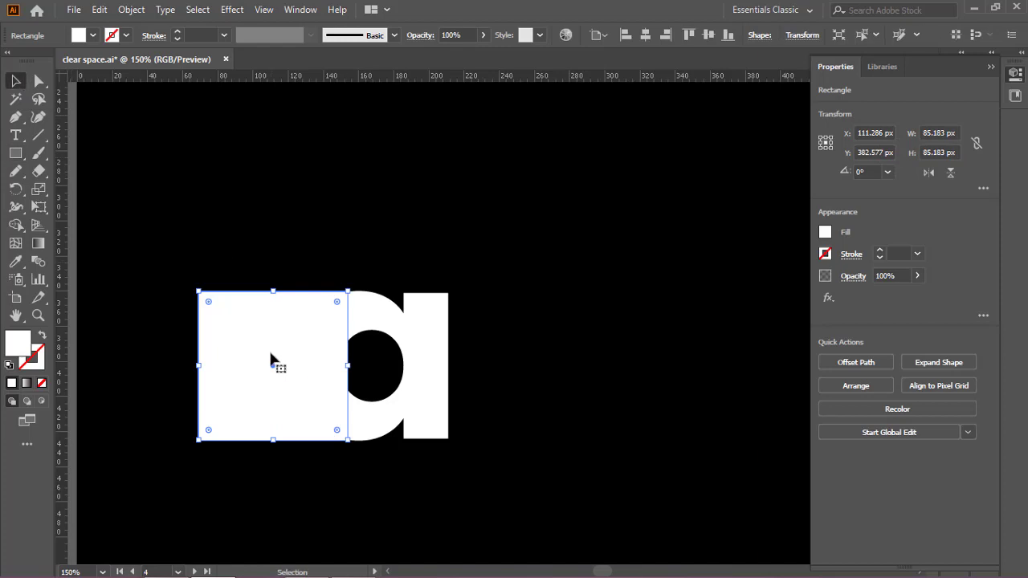
Step: Compare the square with the copied letter a, and place it plus a duplicate side by side above the letter
drag(271, 362, 373, 363)
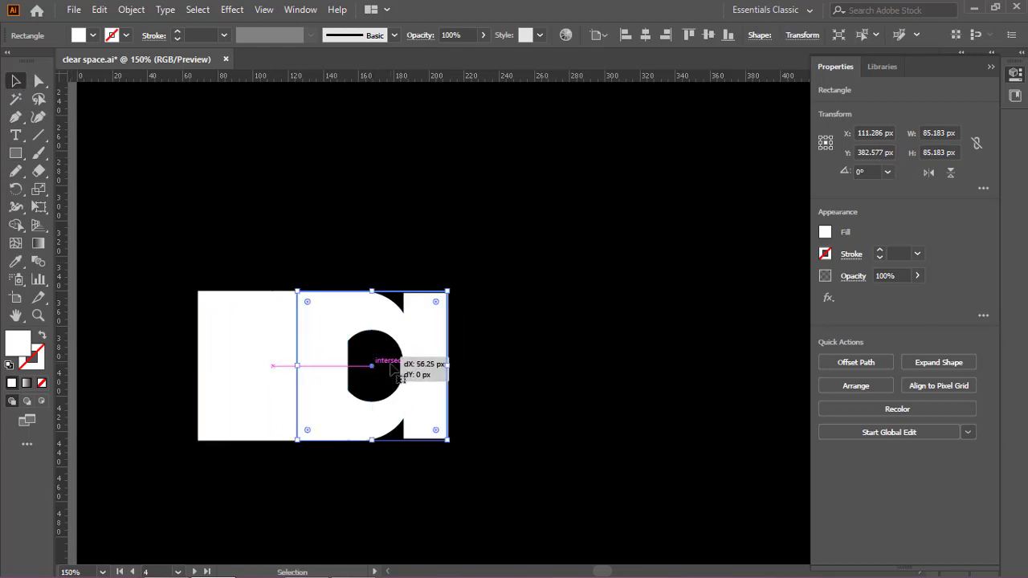
scroll(385, 366, down, 2)
drag(601, 423, 484, 392)
drag(271, 358, 398, 314)
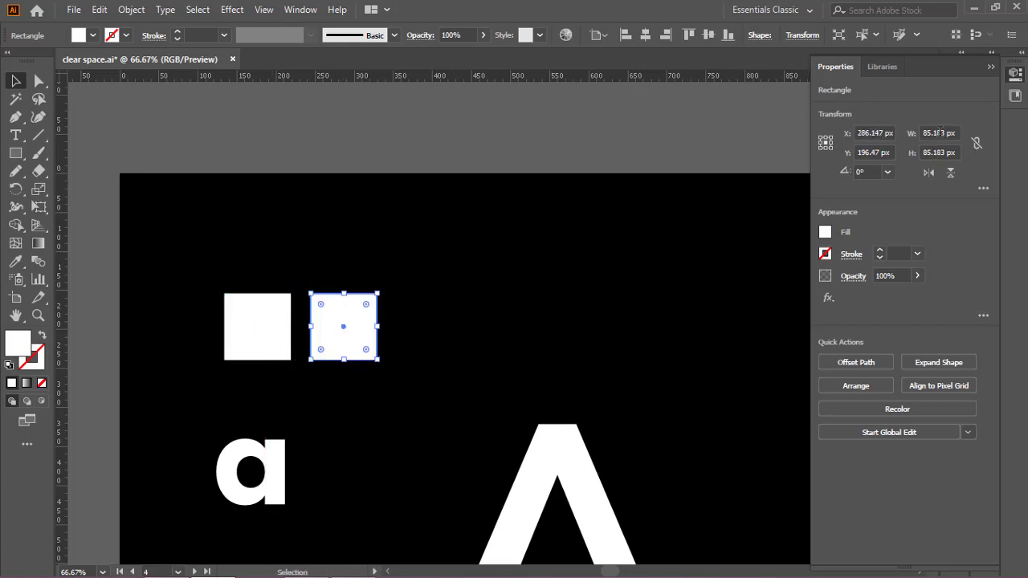
Step: Halve the duplicated square's width to 42.592 px by dividing it by 2, and deselect it
click(944, 132)
text(/2)
key(Return)
click(384, 331)
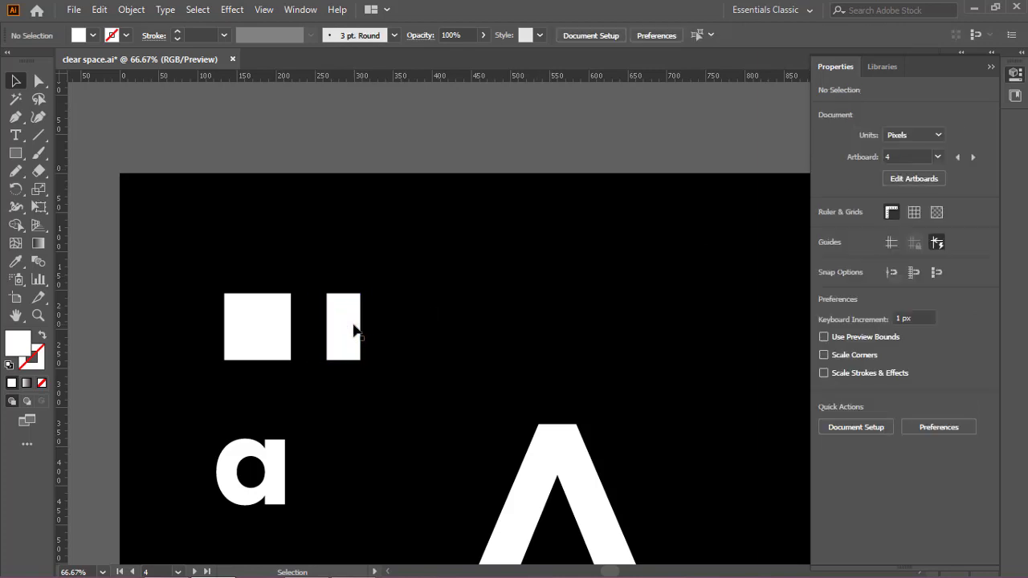
Step: Duplicate the half-width rectangle to its right and divide the copy's width by 2
click(353, 326)
drag(371, 325, 426, 326)
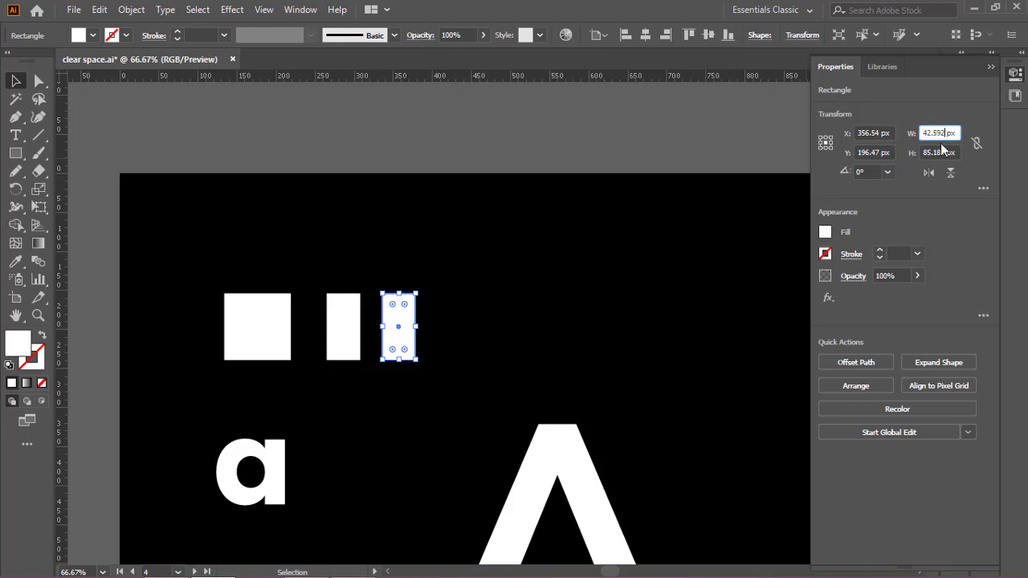
text(/2)
click(598, 278)
Step: Move the copied letter a out of the way to the artboard's upper edge, above the A symbol
drag(257, 486, 272, 448)
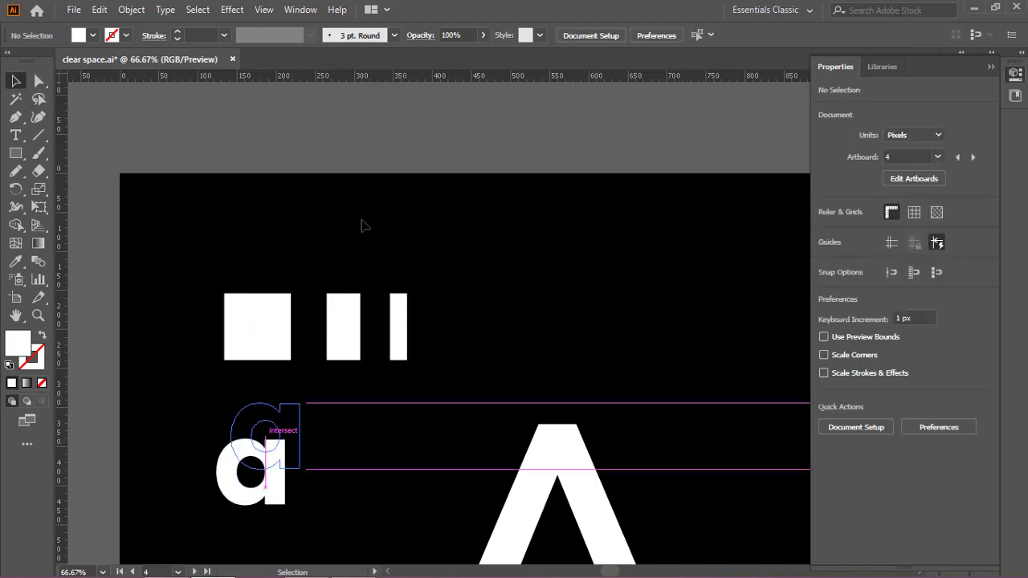
drag(361, 226, 356, 158)
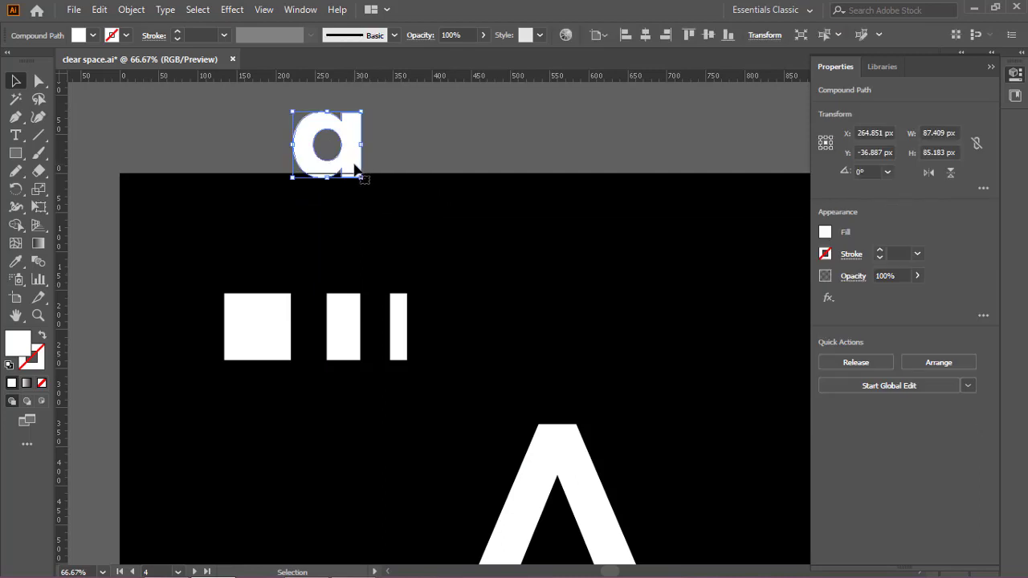
key(Delete)
key(ctrl+z)
drag(333, 166, 510, 237)
drag(500, 286, 462, 131)
scroll(452, 244, down, 1)
drag(495, 280, 436, 270)
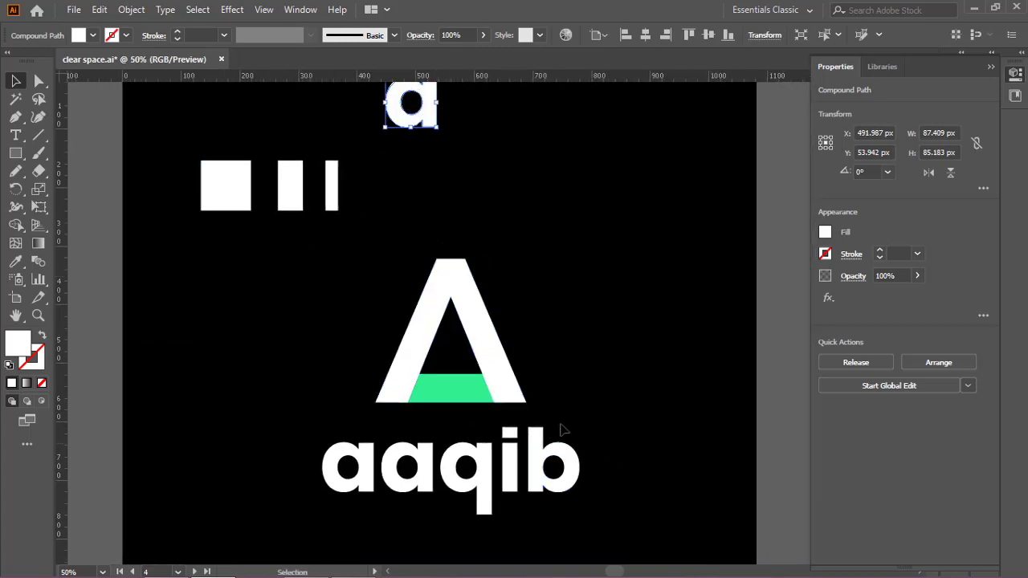
Step: Draw a rectangle around the A symbol and swap its fill and stroke to leave a white outline
click(16, 153)
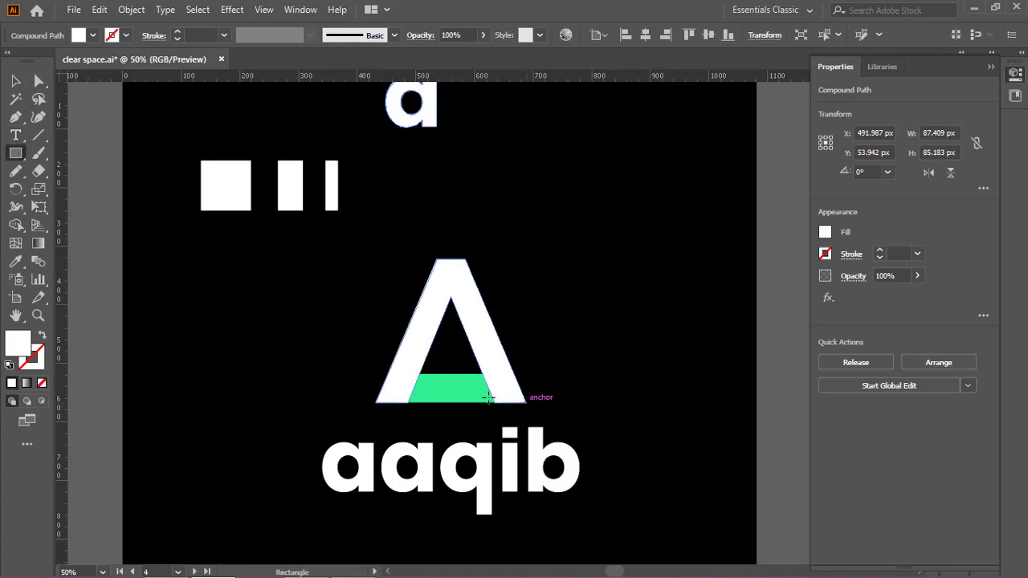
mouse_move(526, 401)
mouse_down()
mouse_move(374, 354)
mouse_move(374, 259)
mouse_up()
scroll(422, 285, up, 1)
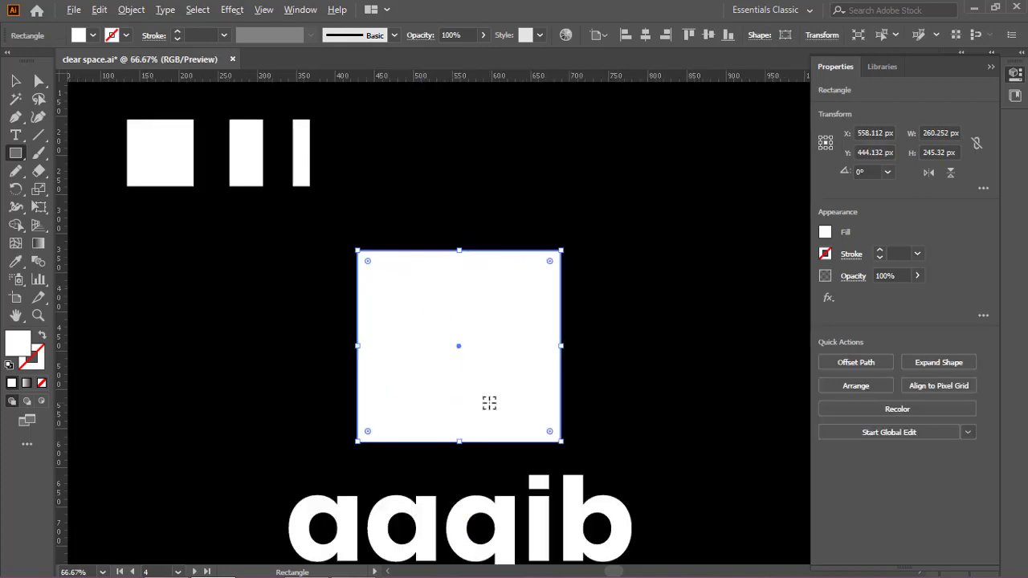
key(shift+x)
Step: Pull the outline rectangle's left edge in to the A's left foot for a width of 256.8 px
scroll(416, 480, up, 2)
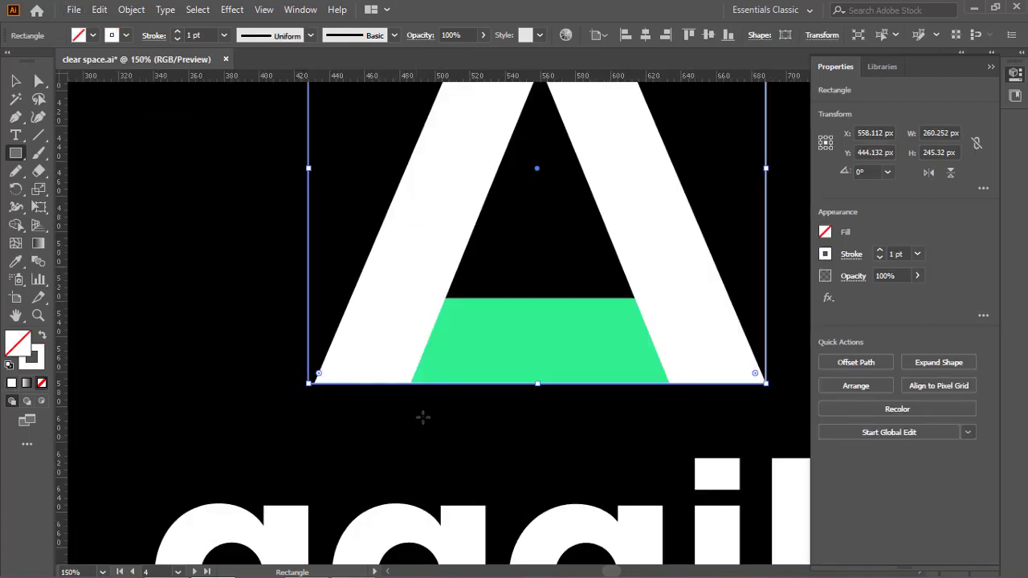
scroll(422, 416, up, 2)
drag(309, 240, 316, 239)
scroll(482, 313, right, 4)
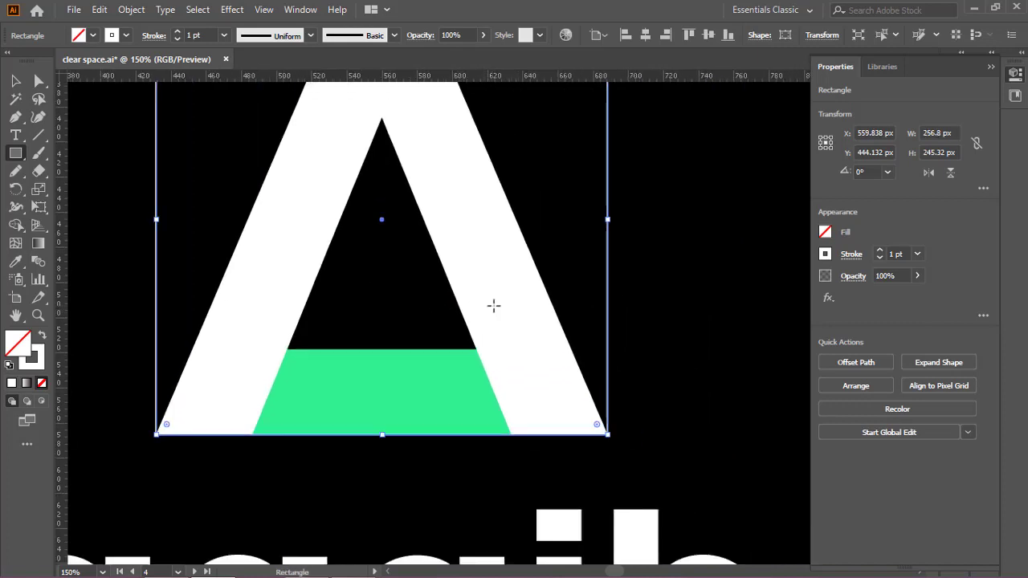
scroll(493, 305, down, 1)
Step: Center the outline rectangle and the A symbol horizontally, using the A as key object, and inspect the alignment closely
click(15, 80)
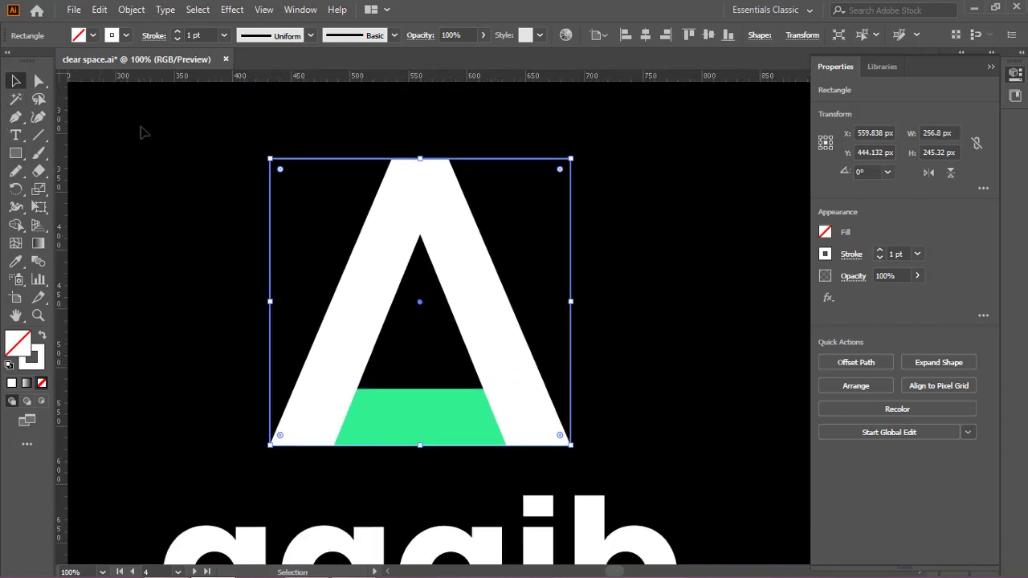
shift+click(387, 209)
click(396, 212)
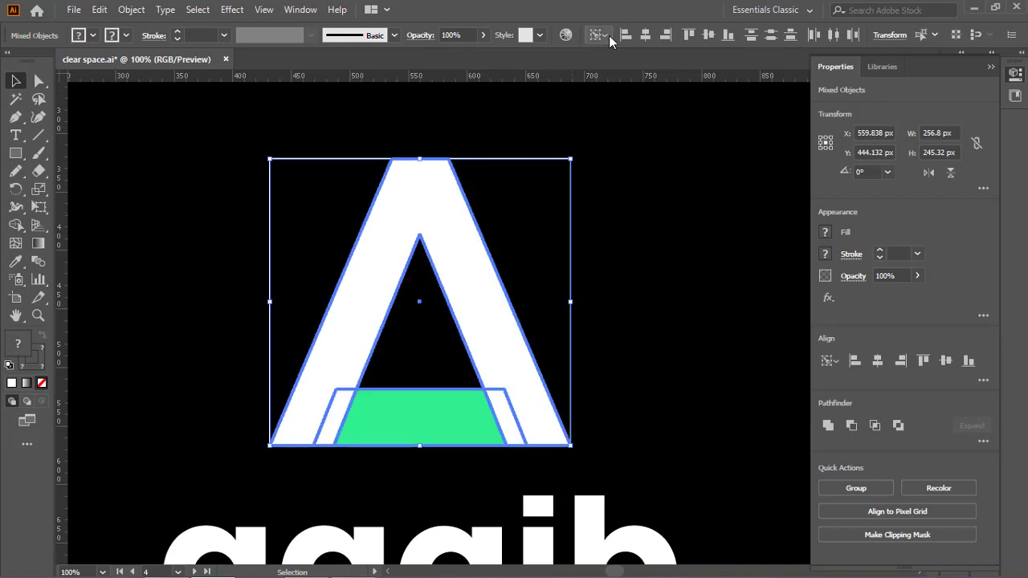
click(645, 36)
click(564, 455)
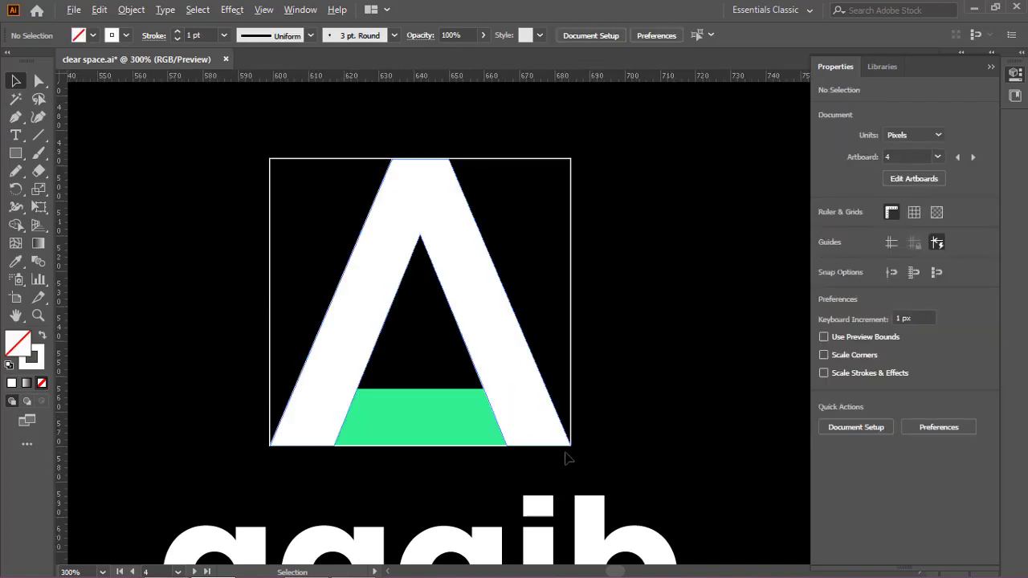
scroll(574, 450, up, 4)
scroll(574, 450, down, 3)
drag(488, 440, 497, 375)
scroll(547, 446, down, 3)
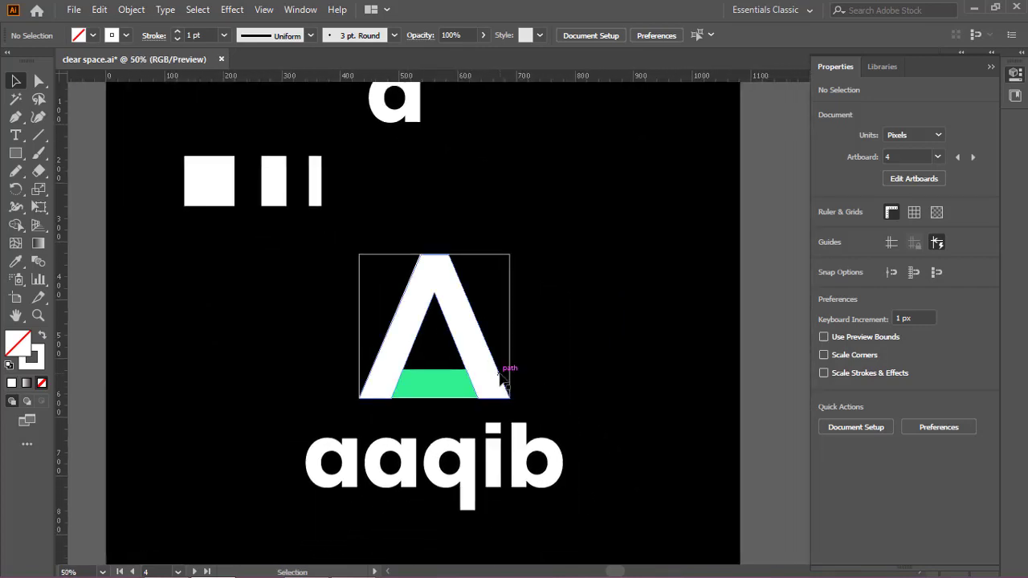
Step: Try the large square as a spacer between the A symbol and the wordmark, and set it aside right of the A
scroll(497, 407, up, 1)
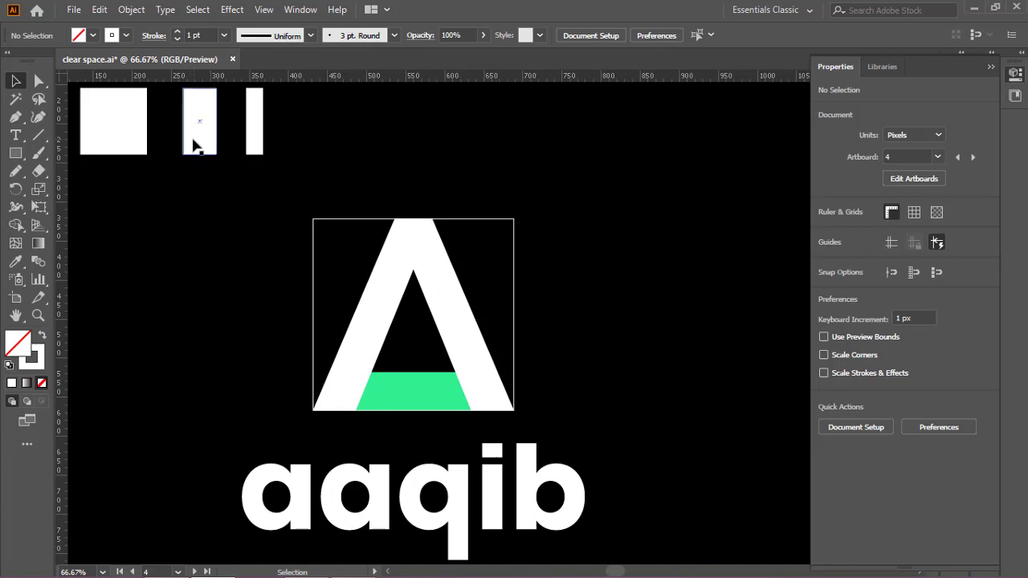
drag(111, 143, 430, 464)
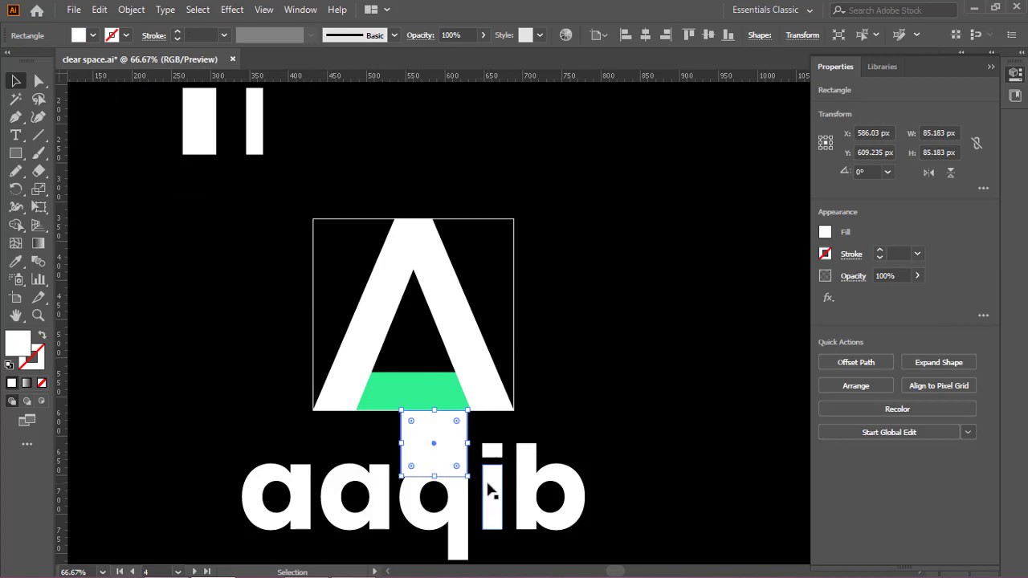
click(490, 491)
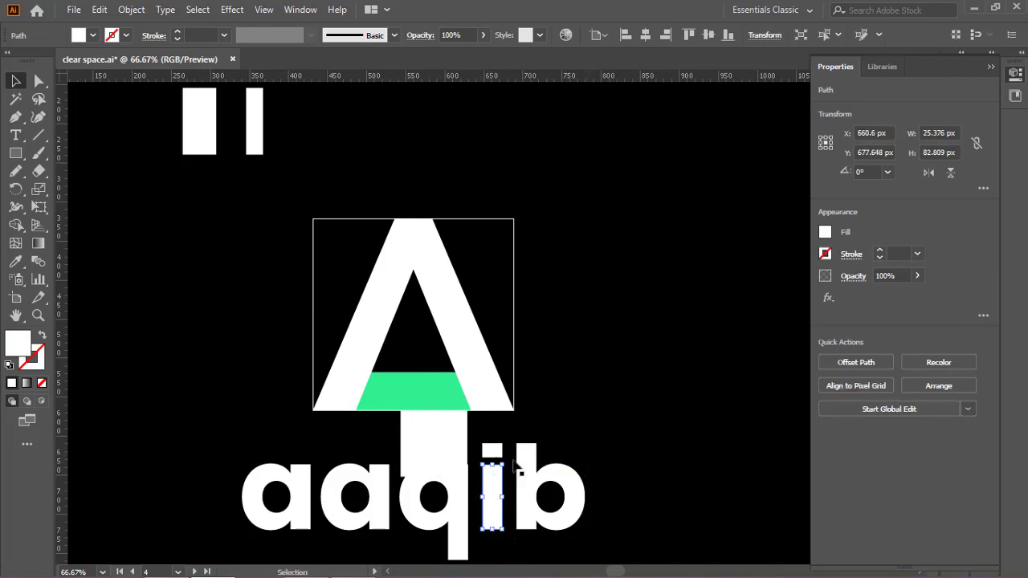
drag(433, 441, 632, 282)
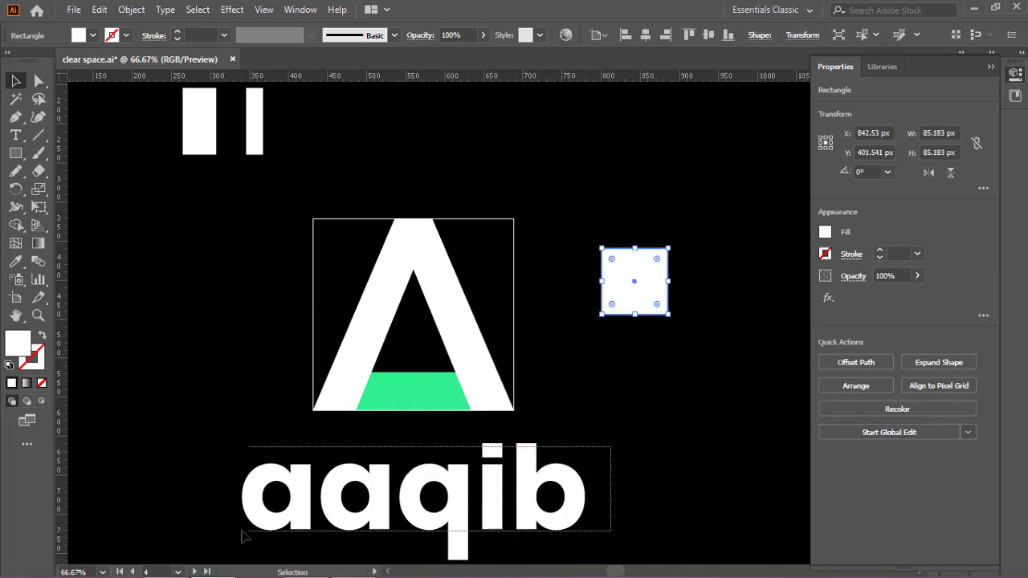
Step: Select all the letters of the wordmark and group them
drag(241, 531, 276, 527)
key(ctrl+g)
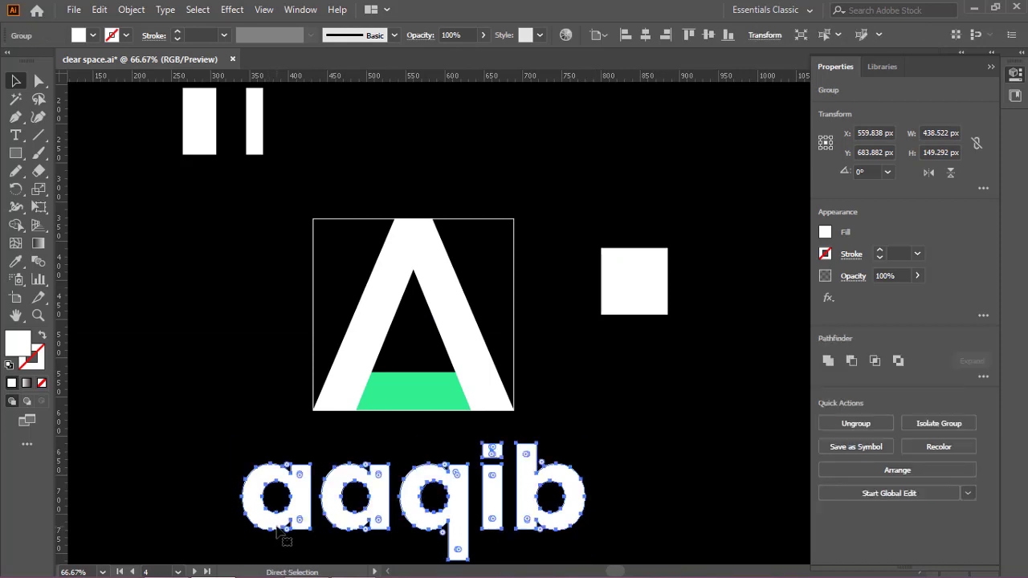
scroll(287, 526, down, 2)
drag(431, 471, 464, 390)
scroll(451, 388, up, 1)
key(a)
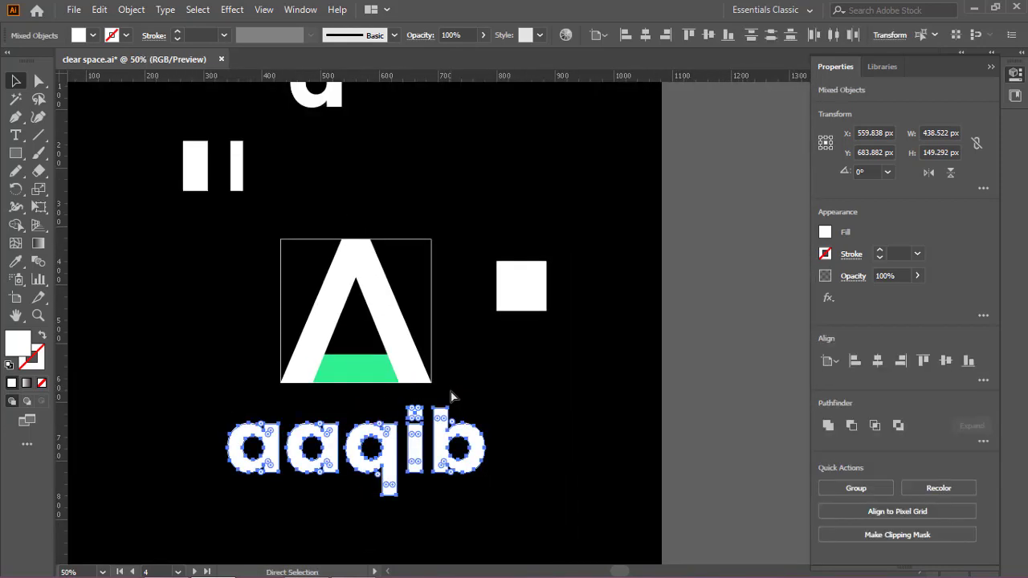
key(v)
Step: Return the large square beside the narrower rectangles, and undo a trial move of the half-width rectangle
drag(522, 305, 219, 328)
click(195, 185)
drag(216, 331, 215, 330)
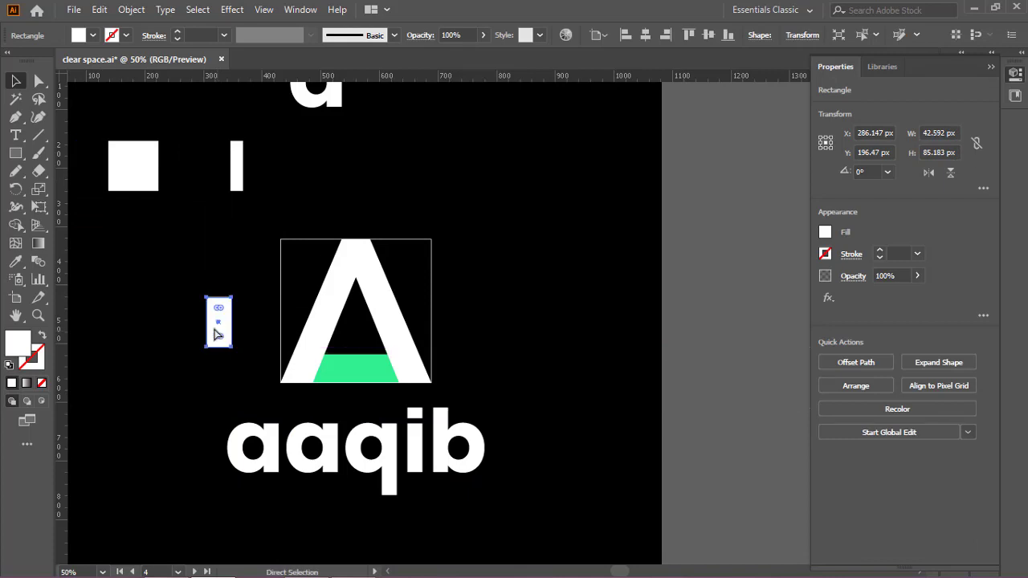
key(ctrl+z)
Step: Place the half-width rectangle, rotated to 270°, directly beneath the A's base and swap its fill to a 1 pt white outline
drag(198, 179, 553, 370)
scroll(405, 408, up, 1)
scroll(412, 412, up, 1)
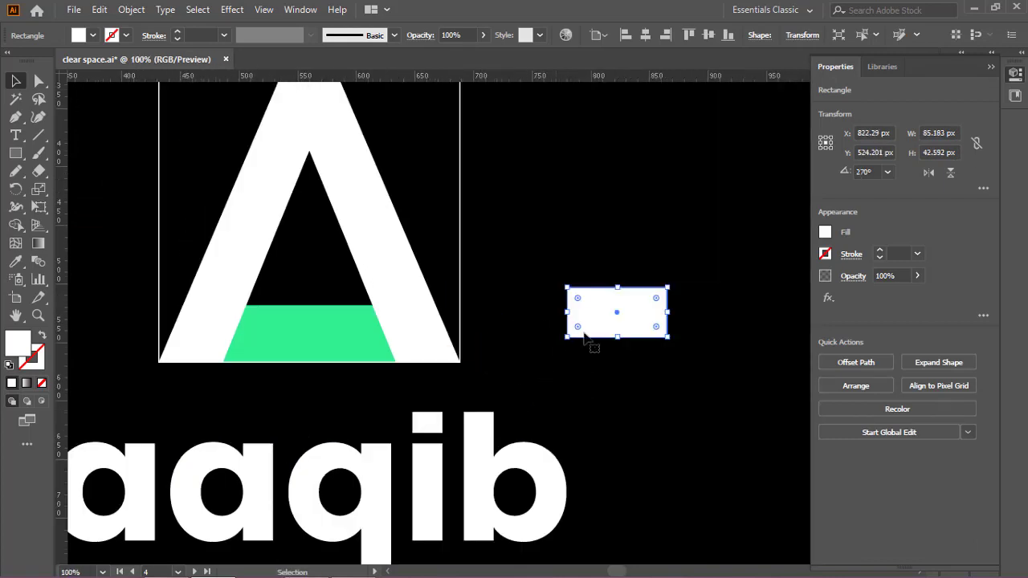
drag(592, 329, 423, 403)
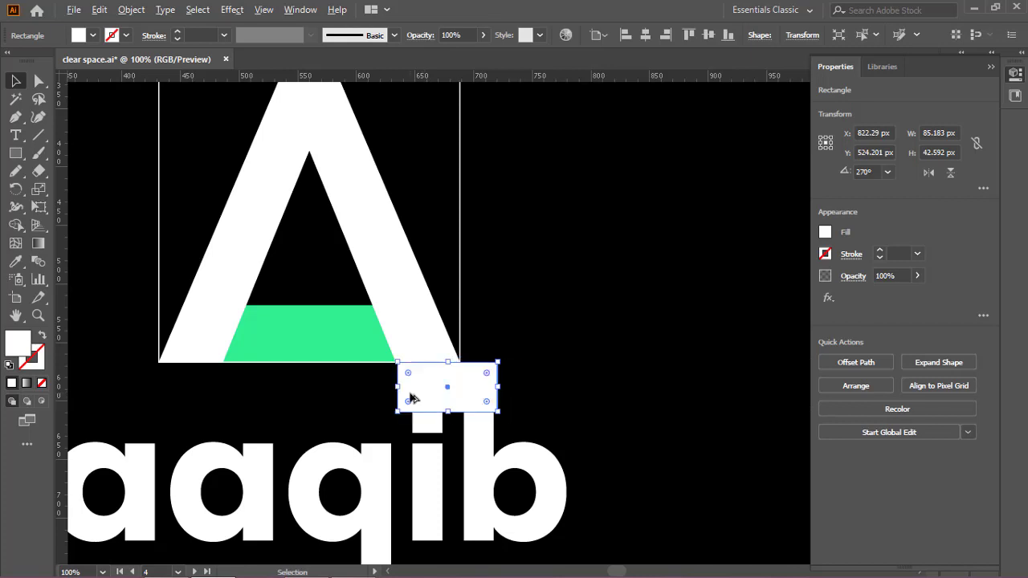
scroll(409, 399, up, 2)
key(shift+x)
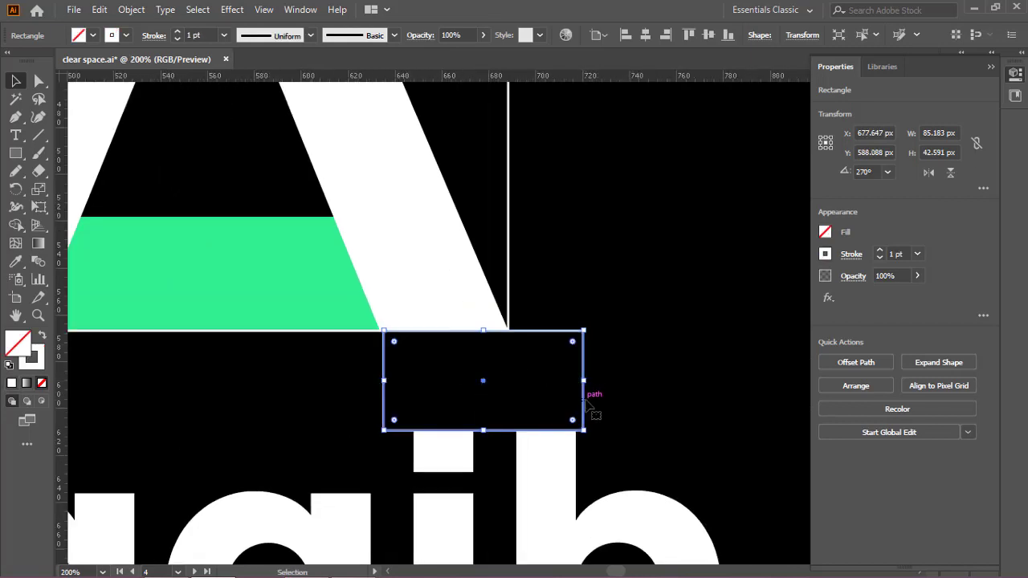
Step: Move the outlined spacer under the A so its far edge aligns with the outer edge of the A's bounding box
drag(586, 402, 507, 401)
click(556, 383)
scroll(557, 383, down, 1)
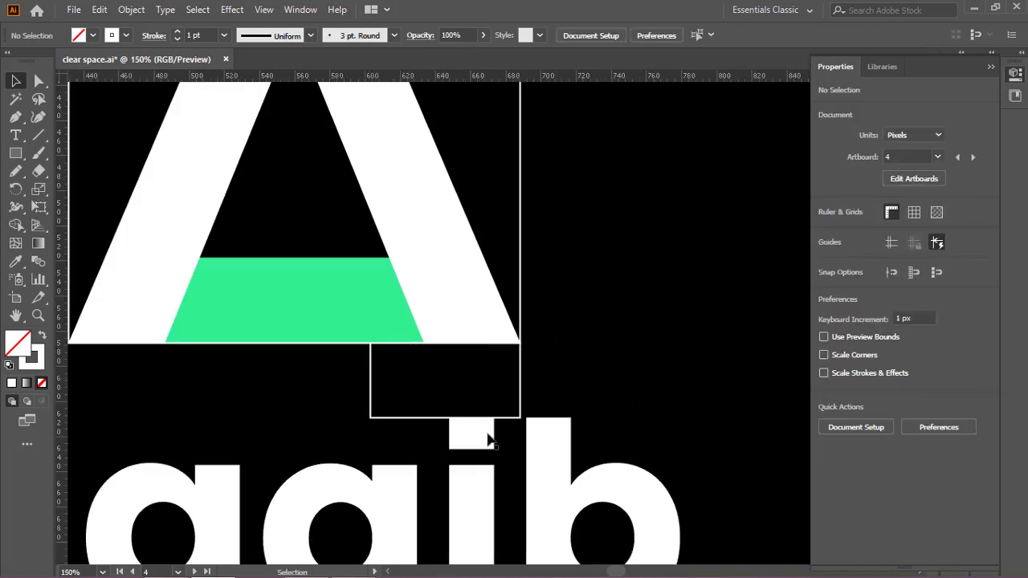
scroll(485, 452, down, 4)
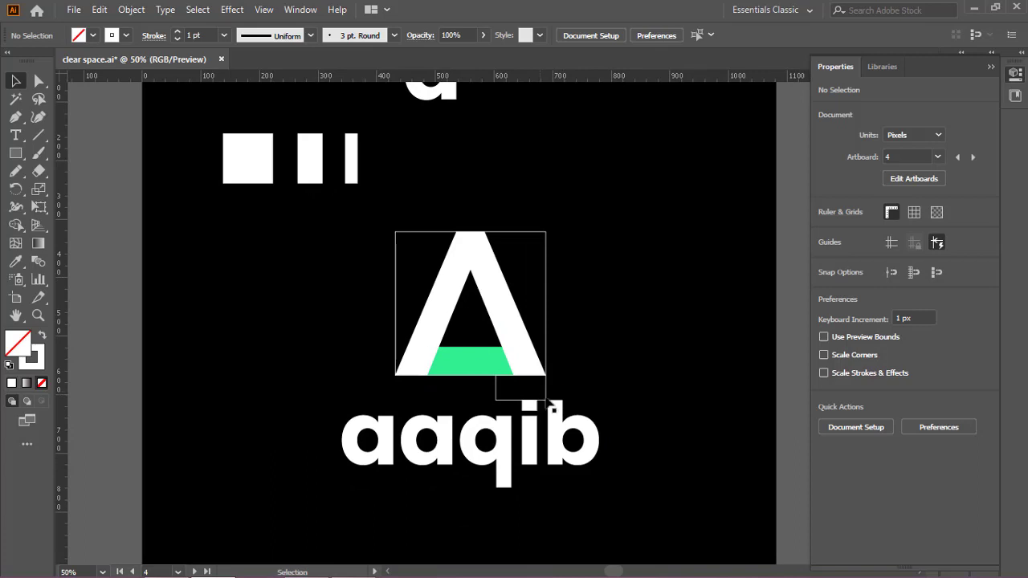
scroll(566, 395, down, 2)
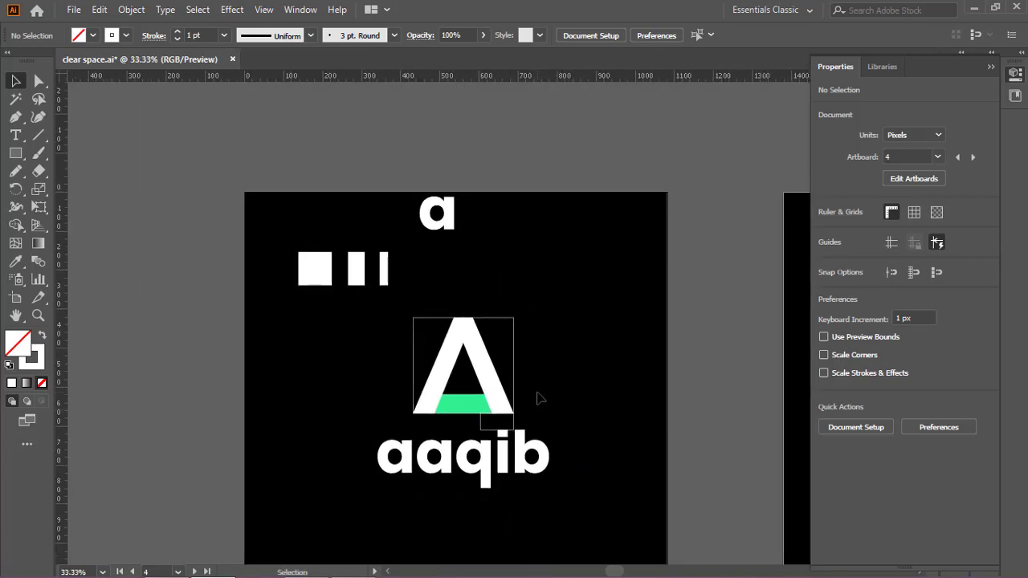
scroll(514, 450, up, 1)
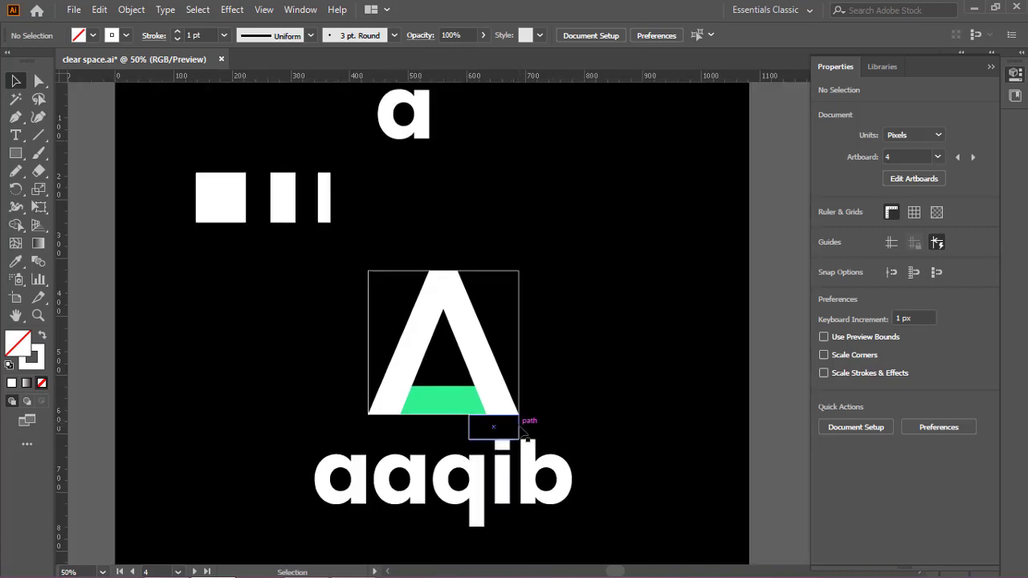
Step: Move the three white spacer rectangles up to the artboard's upper-left corner, with the large square partly off the artboard
mouse_move(557, 408)
mouse_down()
mouse_move(536, 415)
mouse_move(535, 378)
mouse_move(570, 383)
mouse_up()
scroll(571, 383, down, 1)
mouse_move(301, 202)
mouse_down()
mouse_move(420, 259)
mouse_move(319, 207)
mouse_up()
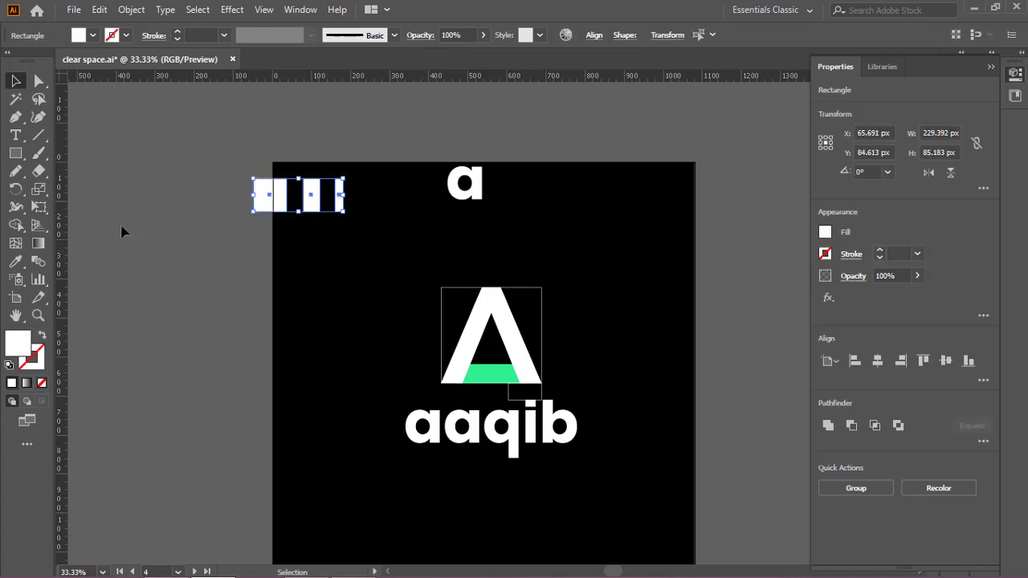
Step: Draw an unfilled 1 pt white rectangle of about 437 by 437 px around the A symbol and the wordmark
click(15, 153)
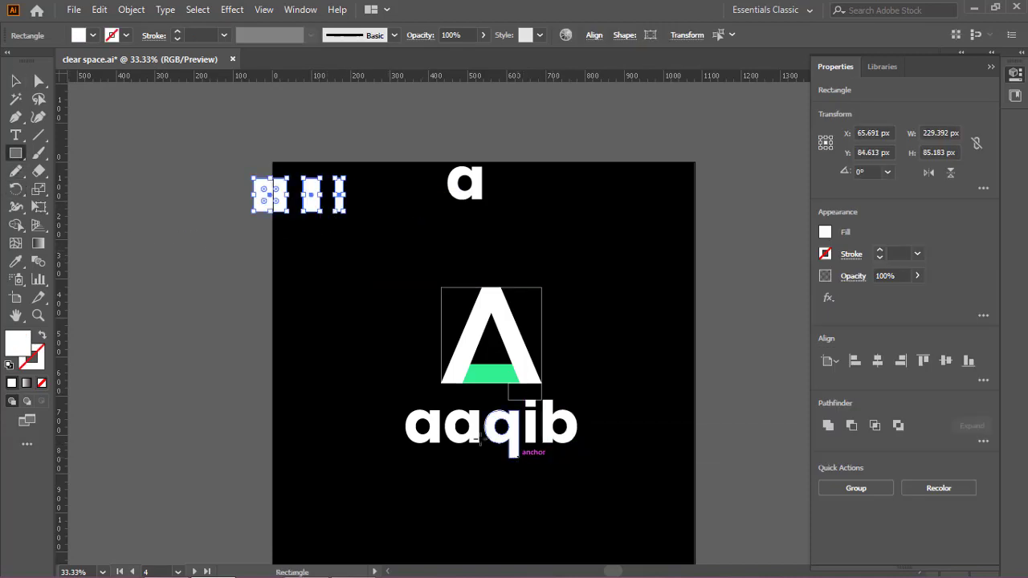
drag(519, 458, 405, 286)
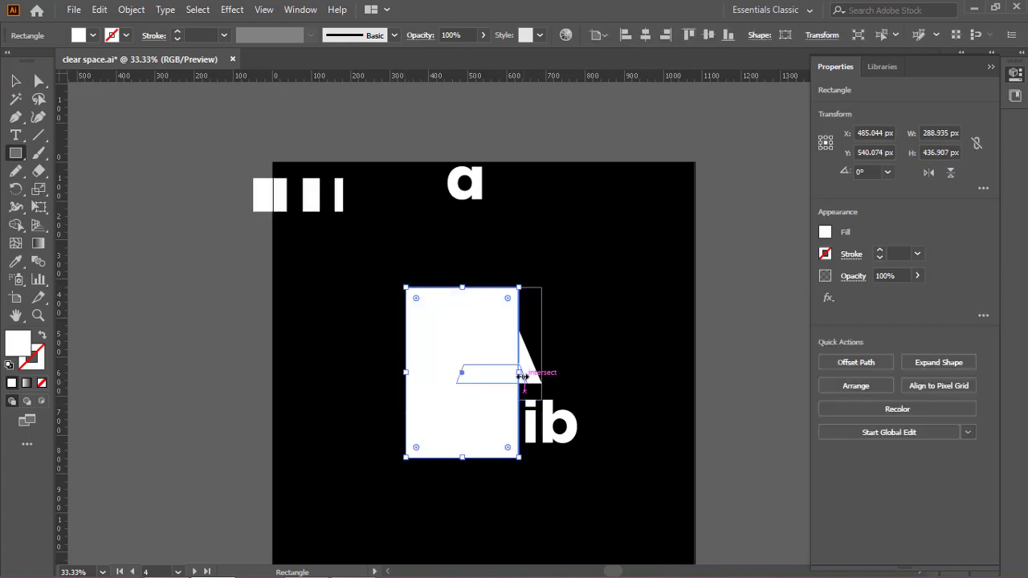
key(shift+x)
drag(519, 373, 578, 374)
scroll(577, 376, up, 1)
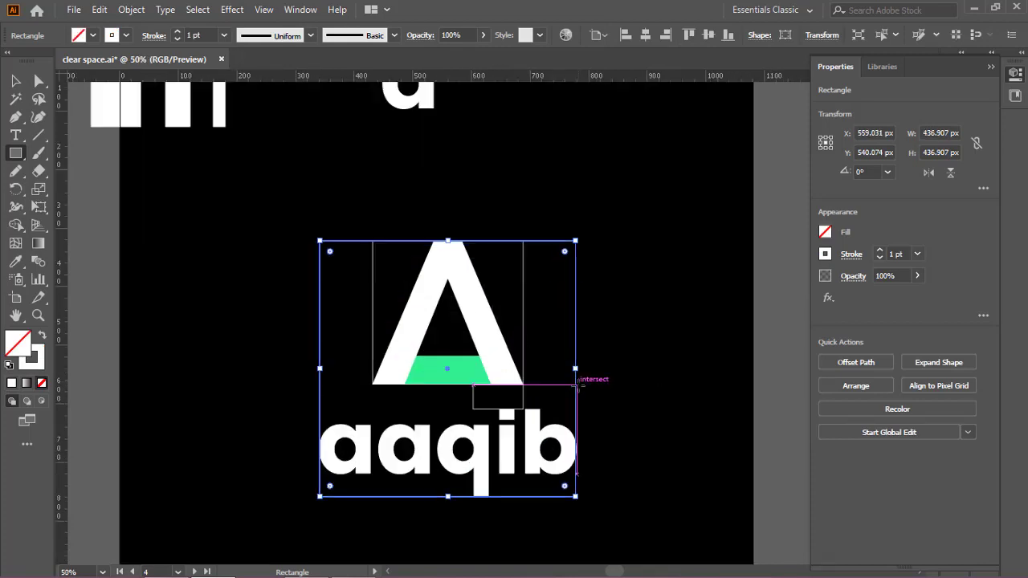
key(v)
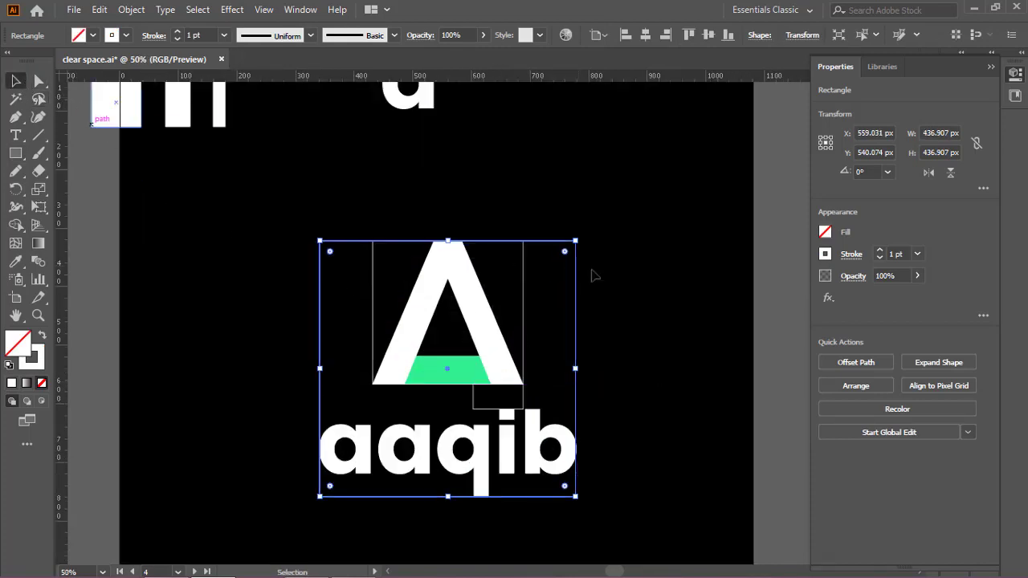
Step: Widen the logo's bounding rectangle to about 438.5 px so its right side meets the outer curve of the b
click(631, 441)
scroll(581, 470, up, 2)
scroll(589, 513, up, 1)
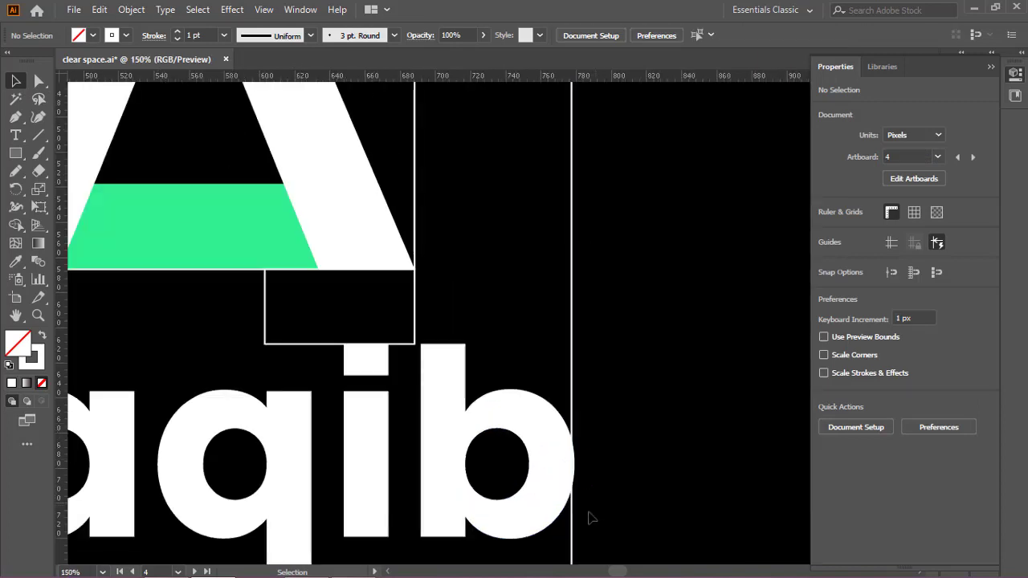
click(575, 511)
scroll(575, 511, down, 2)
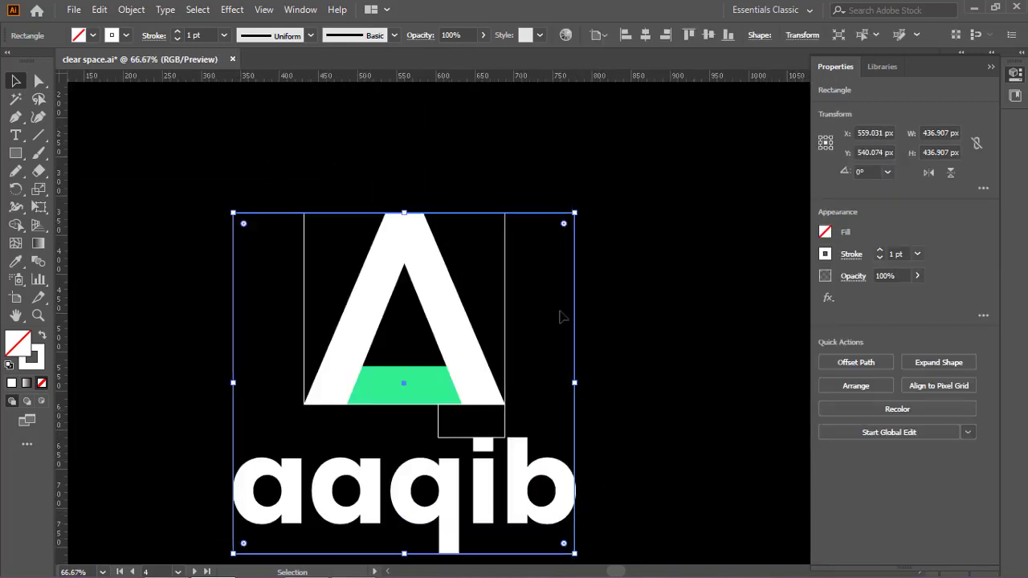
drag(575, 385, 578, 386)
scroll(567, 502, up, 3)
scroll(592, 520, down, 1)
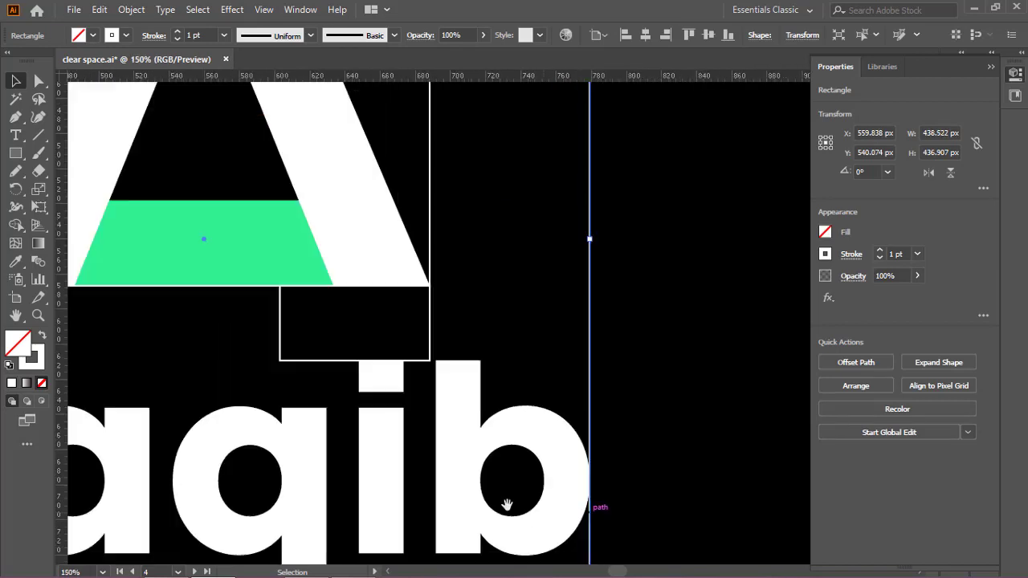
drag(199, 504, 533, 428)
drag(454, 421, 515, 420)
scroll(494, 424, down, 3)
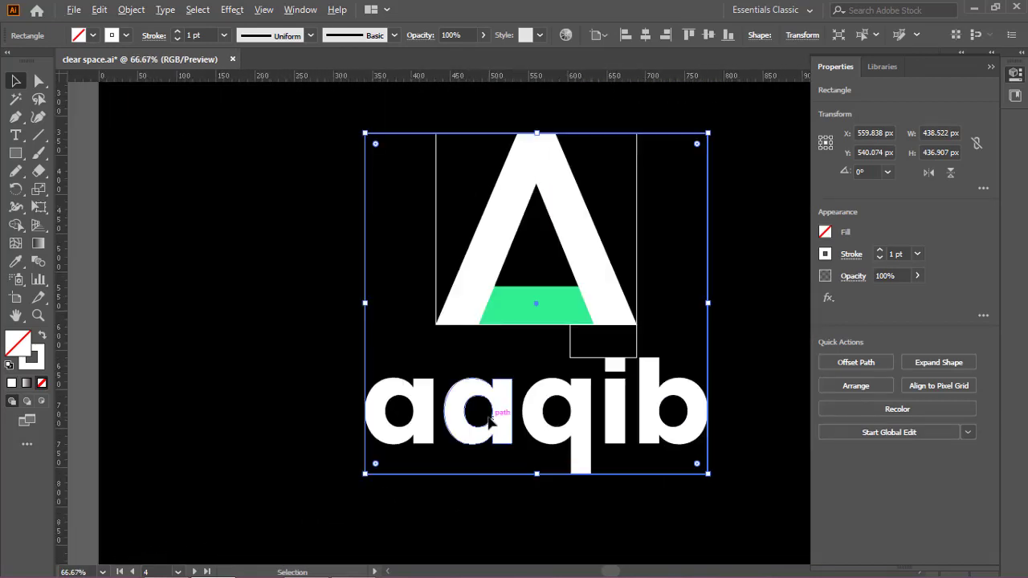
click(721, 370)
drag(722, 367, 636, 405)
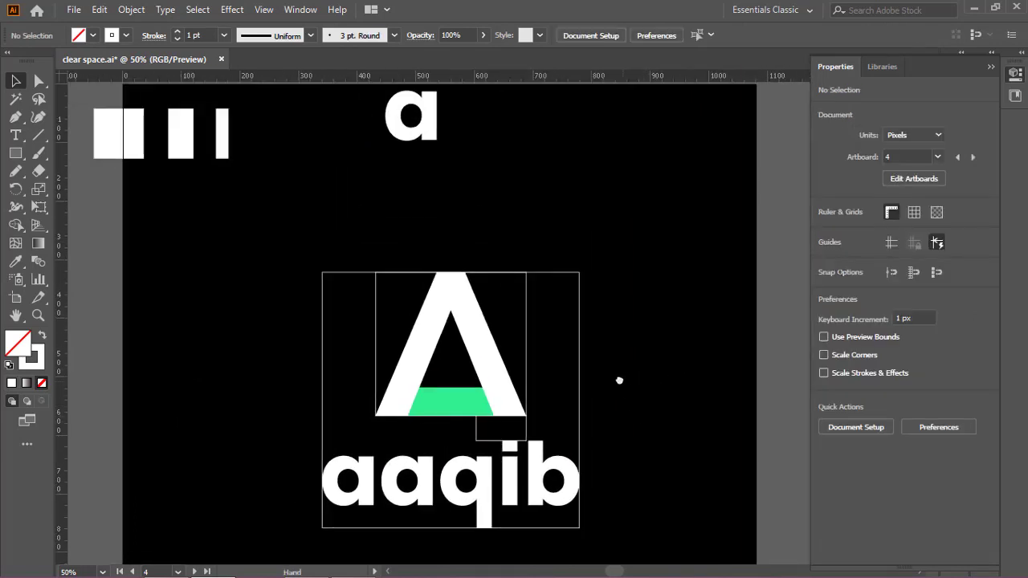
Step: Move the large white square fully onto the artboard, beneath the two narrower spacer rectangles
scroll(625, 384, down, 1)
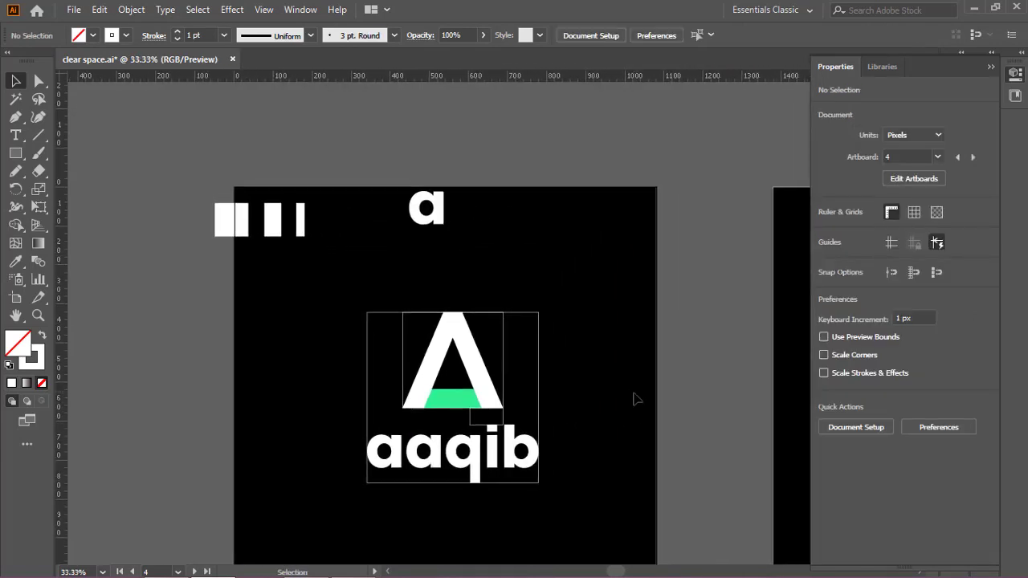
click(239, 225)
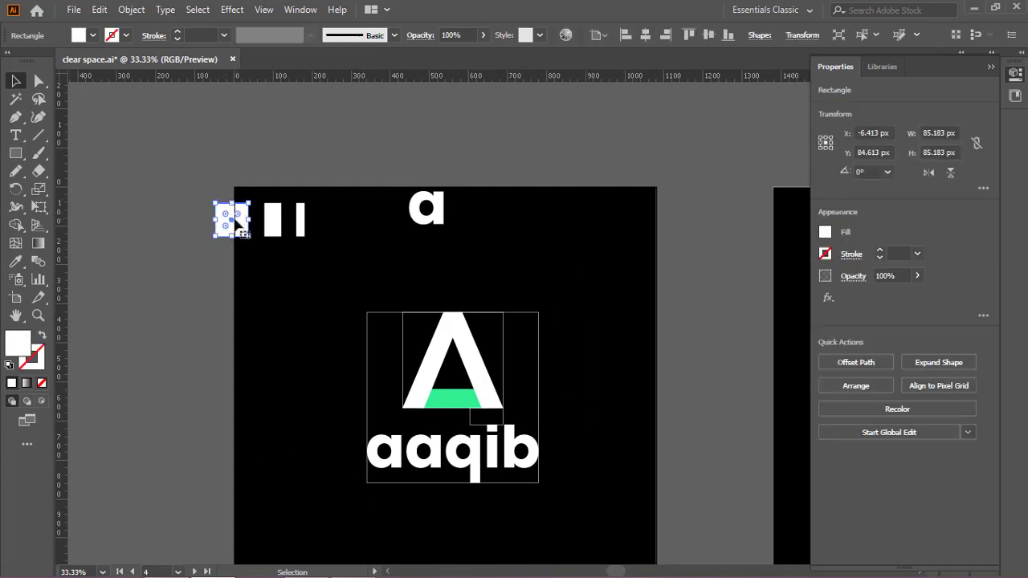
click(276, 212)
click(301, 208)
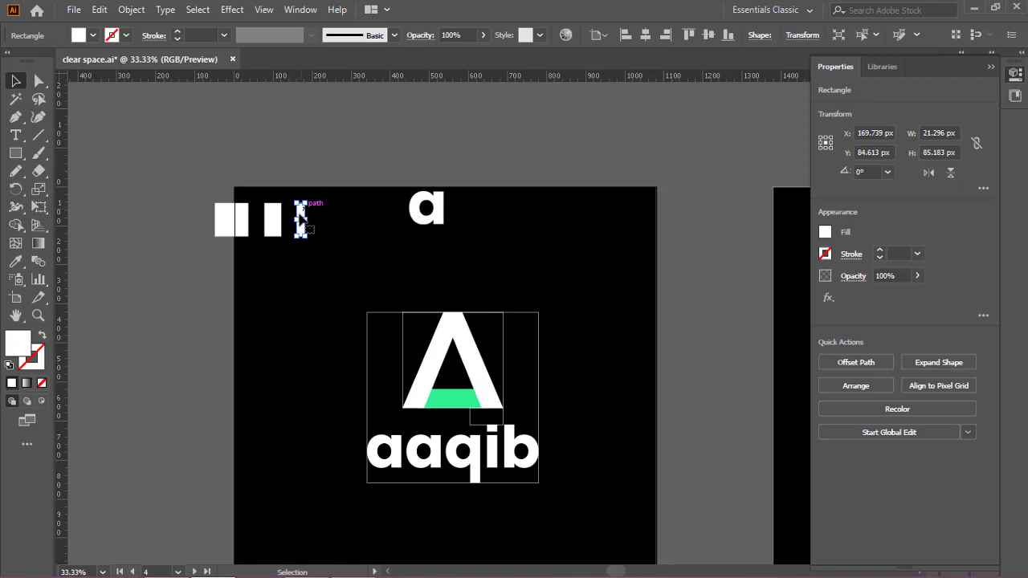
click(239, 226)
click(313, 228)
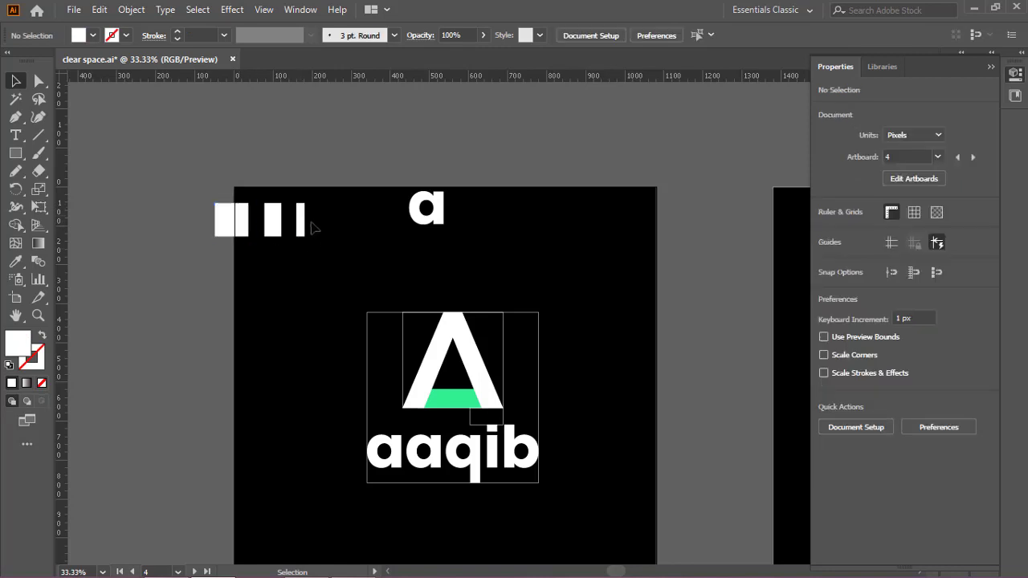
drag(312, 217, 296, 239)
click(299, 296)
drag(238, 228, 287, 265)
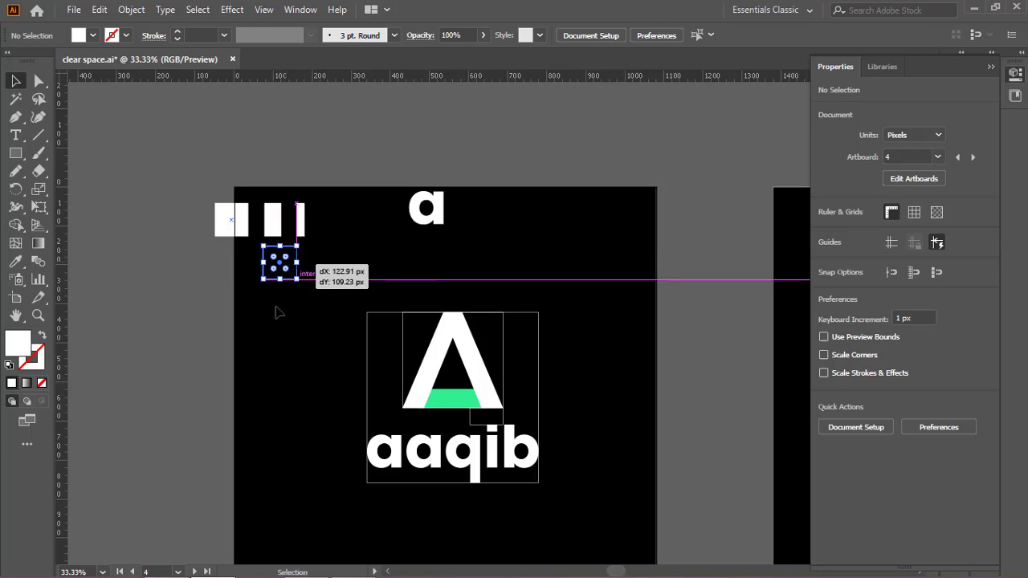
click(274, 312)
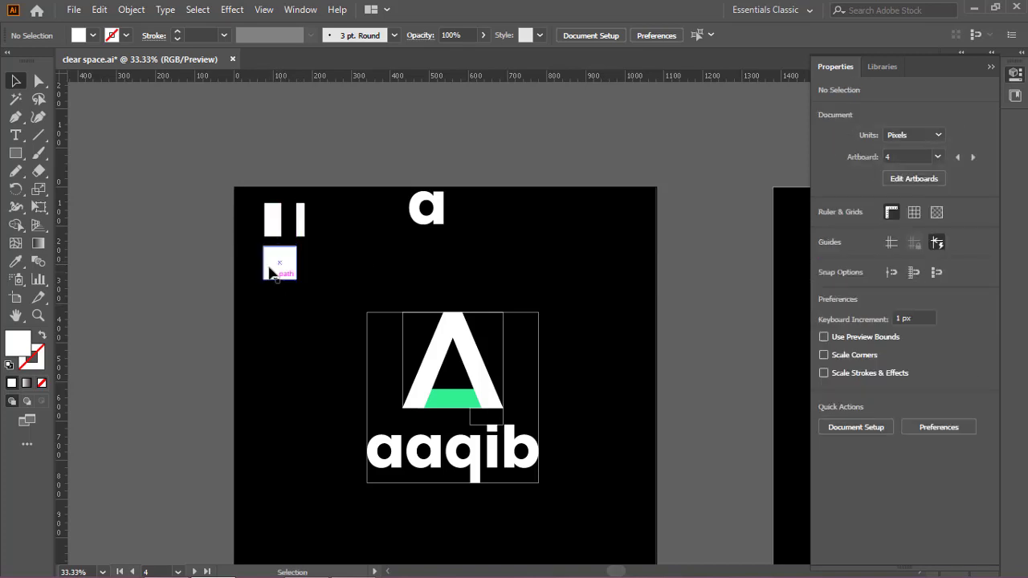
Step: Place copies of the large square diagonally outside the top-right and bottom-right corners of the logo's bounding rectangle
click(277, 270)
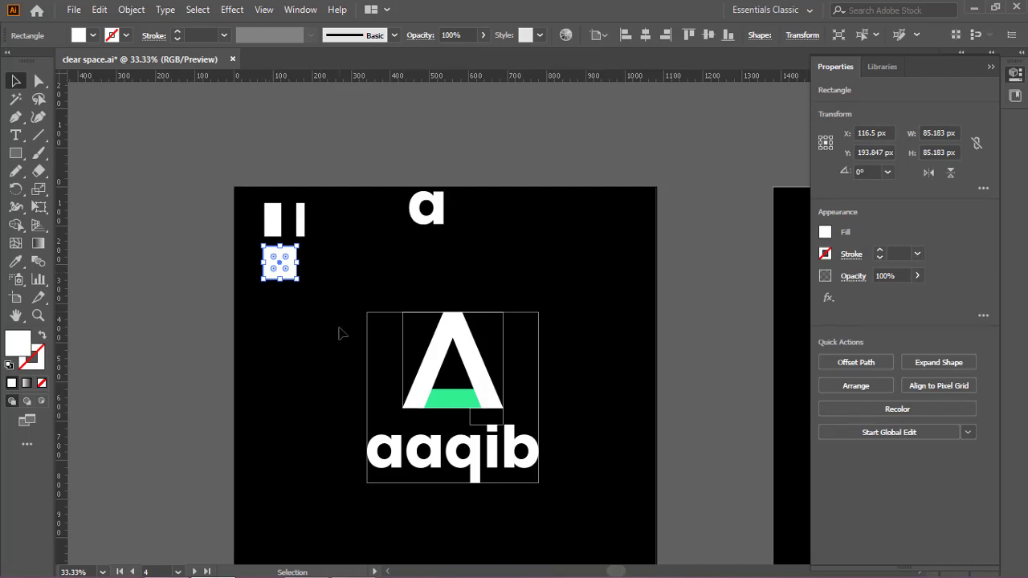
drag(339, 330, 269, 314)
click(247, 294)
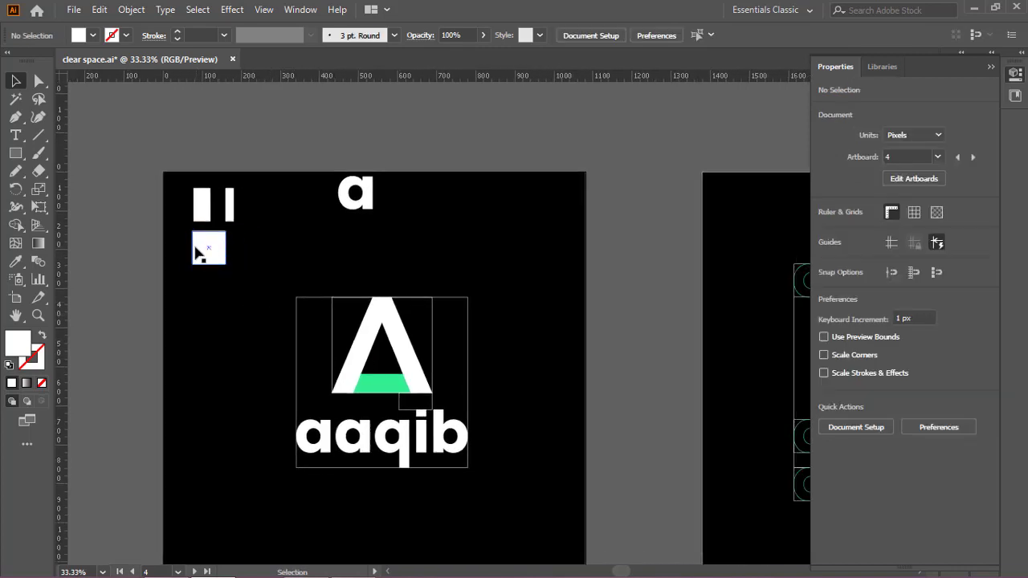
click(204, 253)
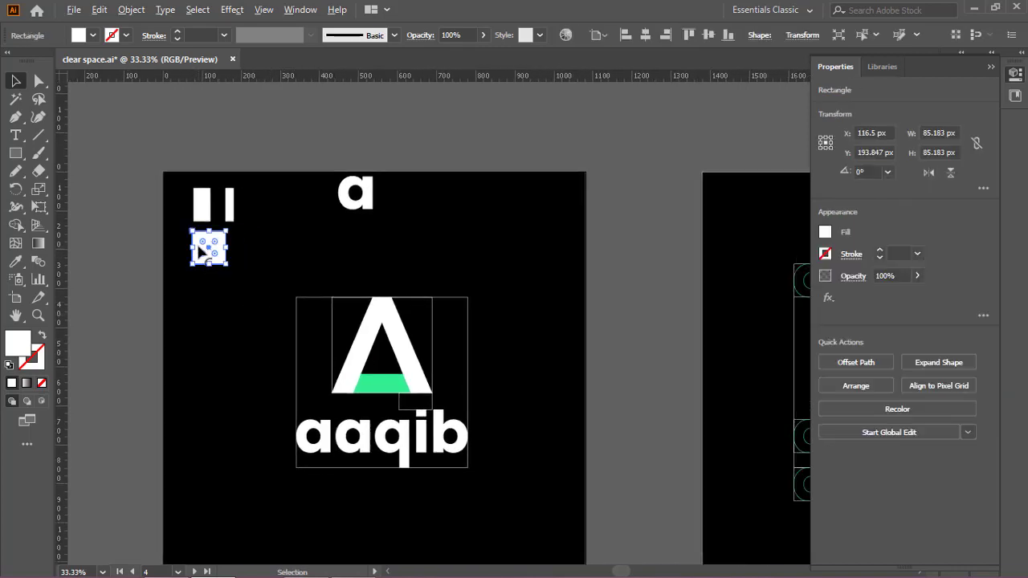
key(ctrl+plus)
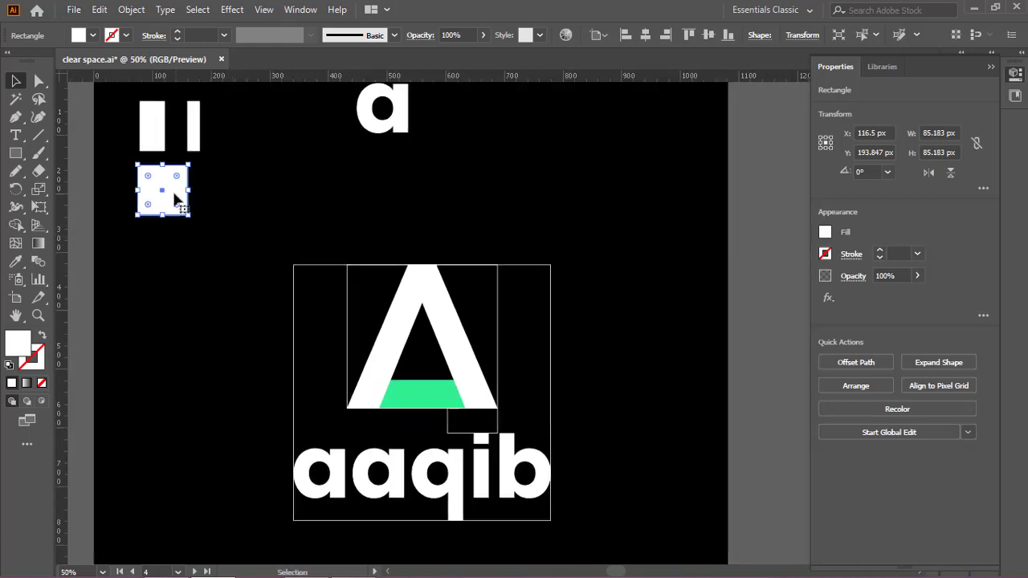
drag(172, 196, 579, 408)
key(ctrl+minus)
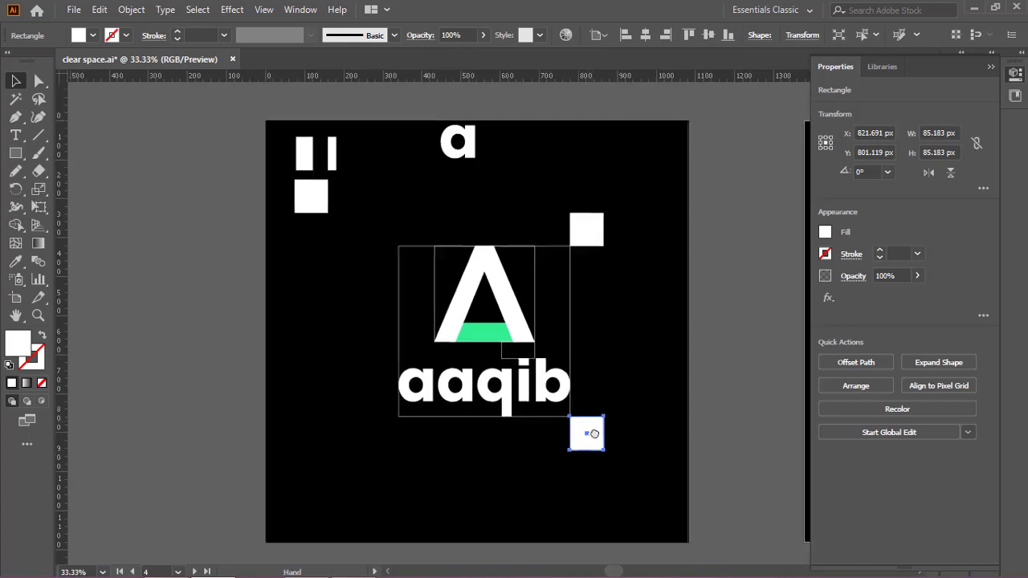
Step: Swap both corner squares to unfilled 1 pt white outlines and copy the pair to the two left corners
key(shift+x)
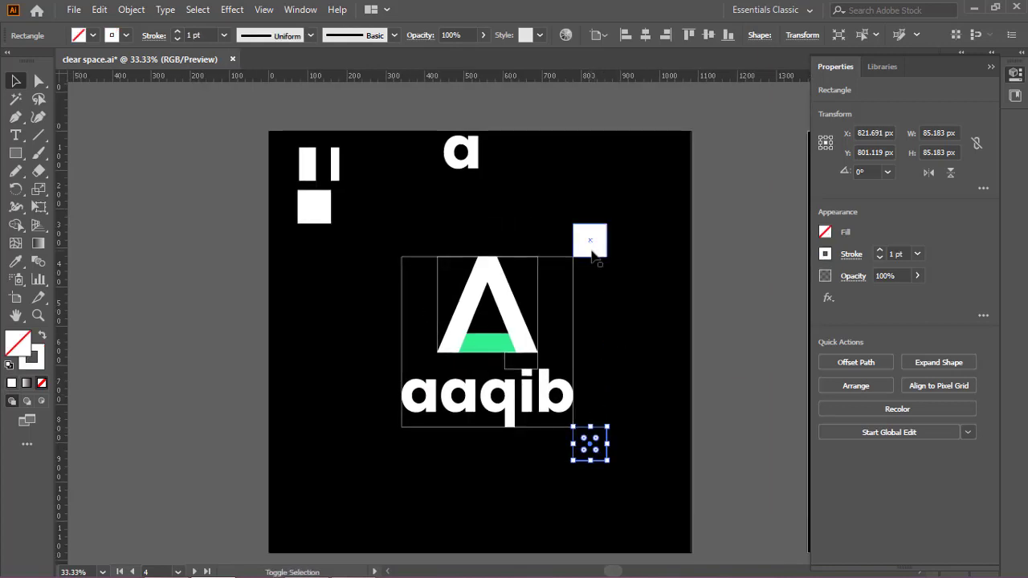
click(592, 254)
shift+click(596, 431)
drag(596, 431, 378, 430)
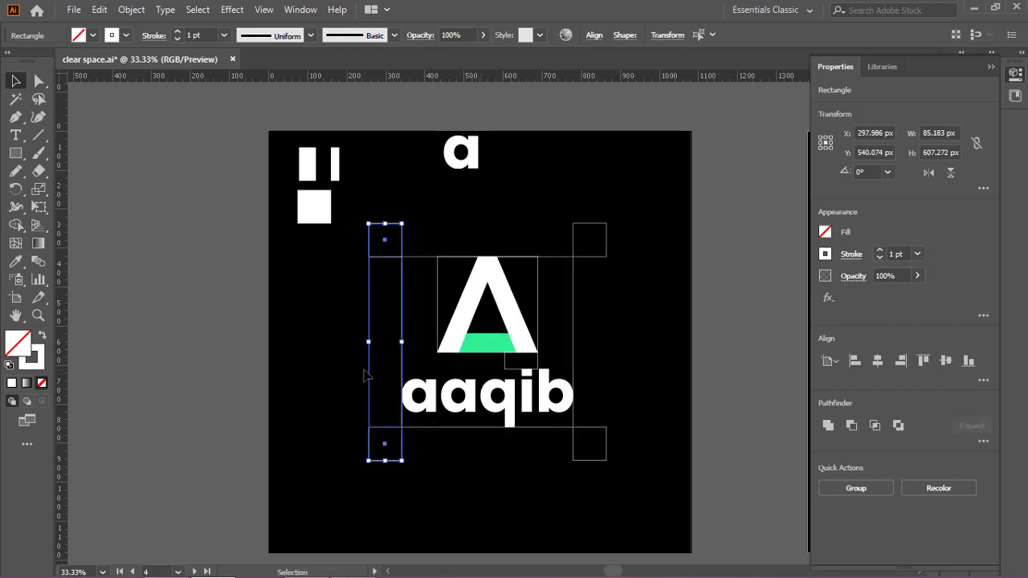
Step: Try to place a copy of the top-left corner square beside it, and undo it
click(407, 254)
click(403, 251)
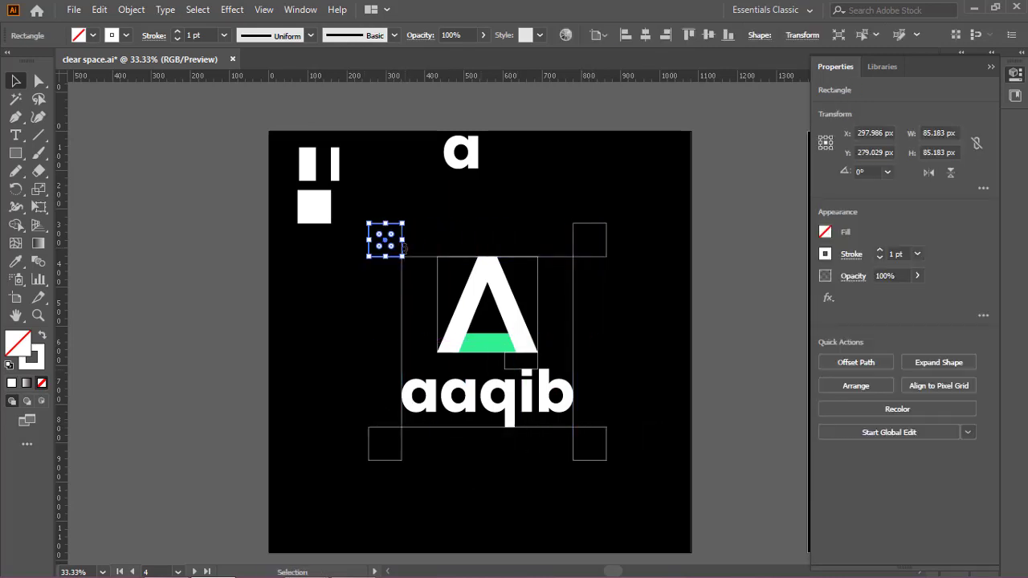
key(ctrl)
drag(388, 245, 419, 241)
scroll(419, 241, up, 3)
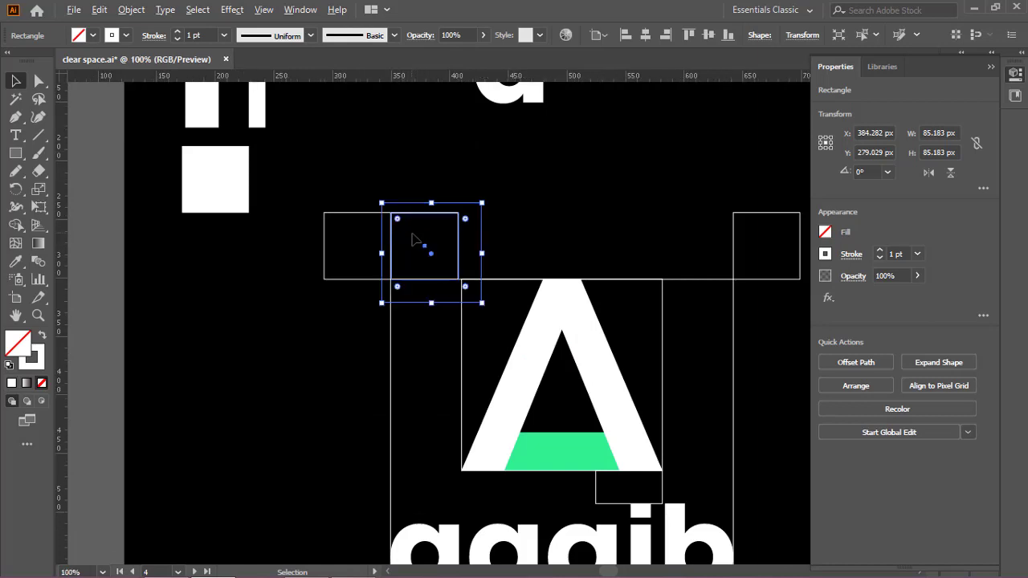
key(ctrl+z)
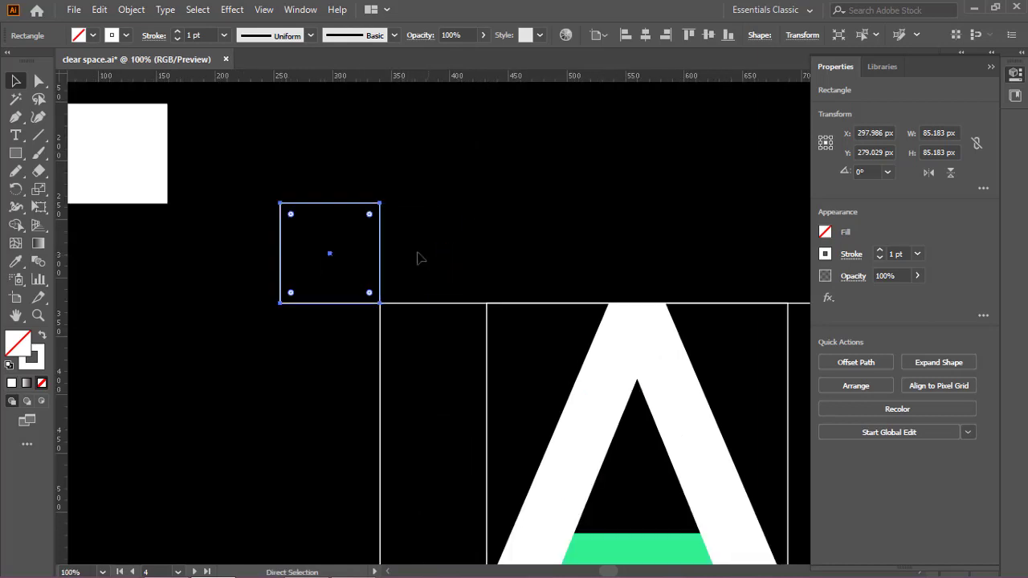
Step: Copy the top-left corner square alongside itself and stretch the copy to about 438.5 px wide, reaching the top-right square
drag(383, 245, 485, 245)
scroll(484, 245, down, 2)
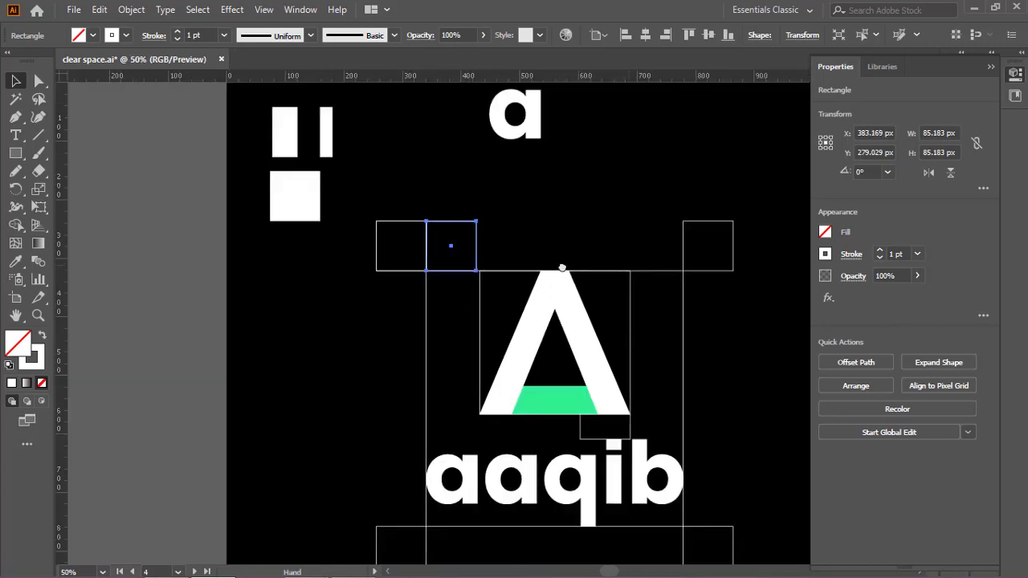
drag(421, 252, 611, 254)
Step: Copy the top-left corner square directly below itself and stretch the copy to about 437 px high, reaching the bottom-left square
click(326, 273)
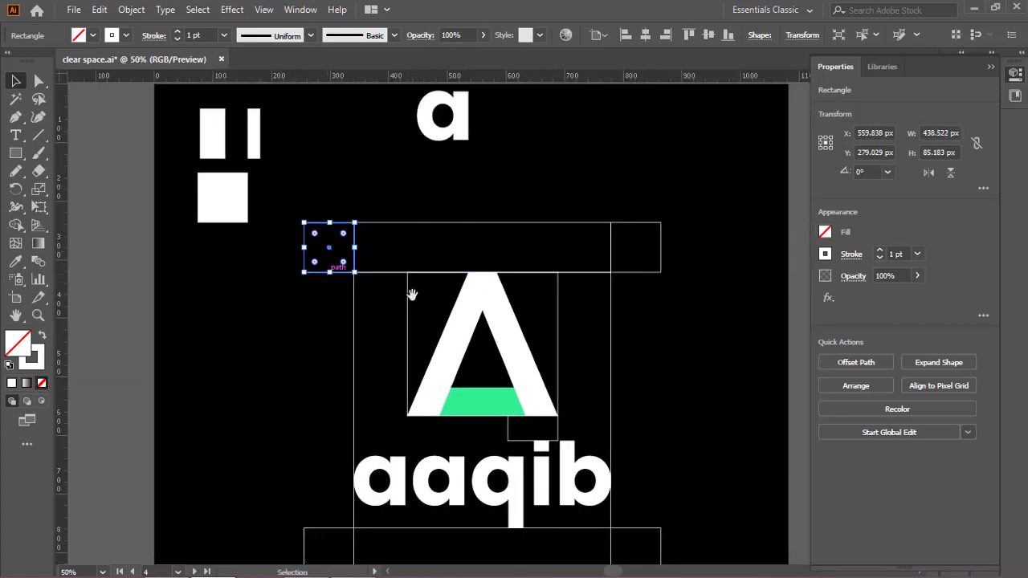
scroll(407, 265, down, 2)
drag(346, 229, 343, 481)
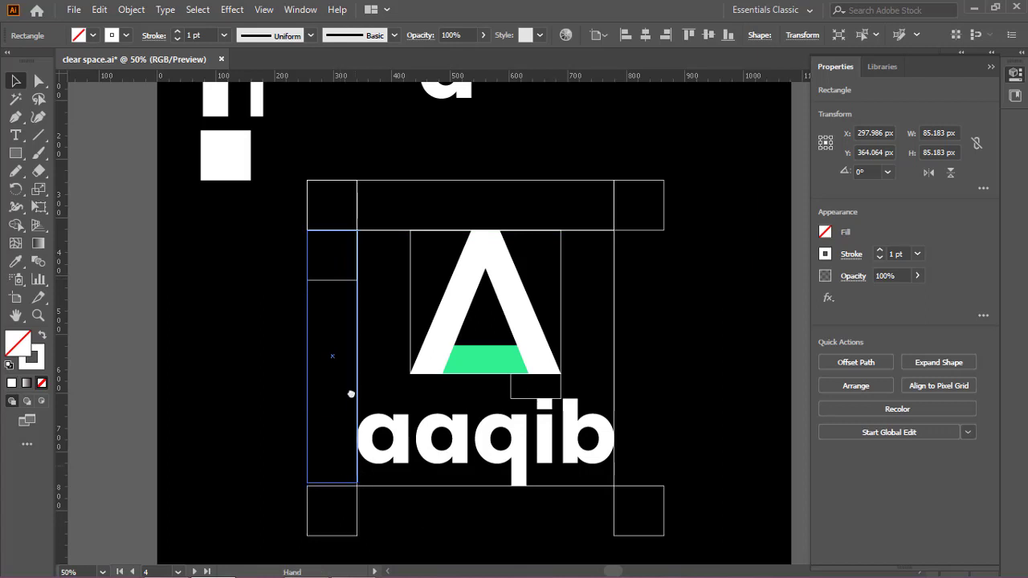
scroll(337, 337, down, 4)
scroll(325, 353, up, 2)
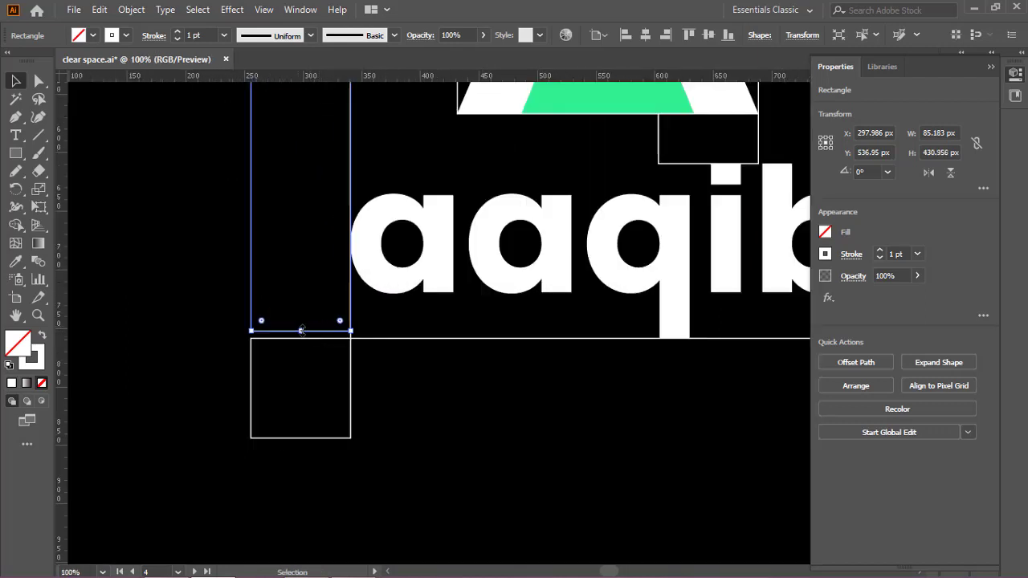
drag(301, 330, 300, 341)
scroll(378, 374, down, 1)
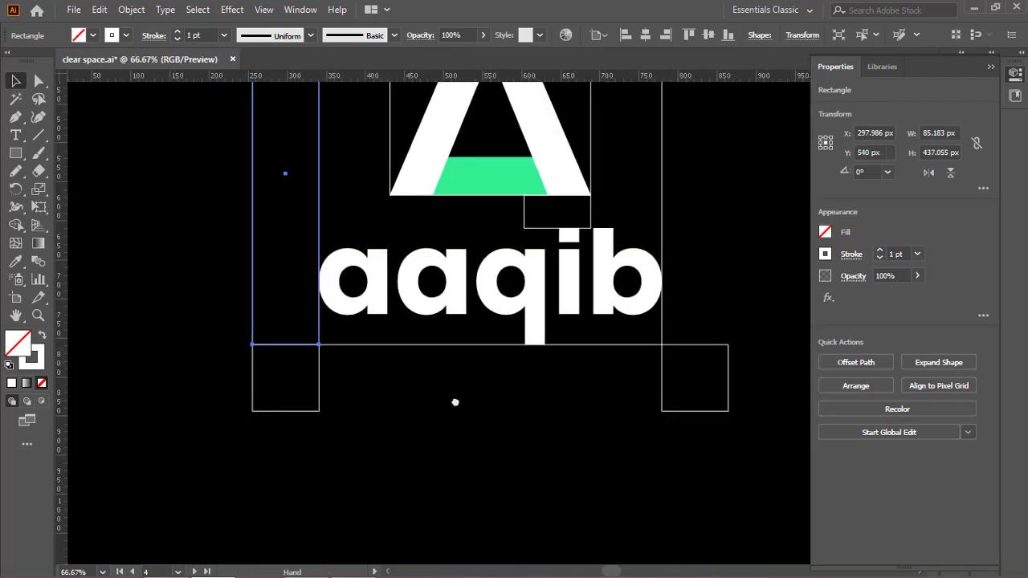
Step: Copy the bottom-left corner square alongside itself and stretch the copy to 438.522 px wide, reaching the bottom-right square and meeting both squares exactly
drag(454, 401, 423, 402)
click(291, 391)
click(288, 388)
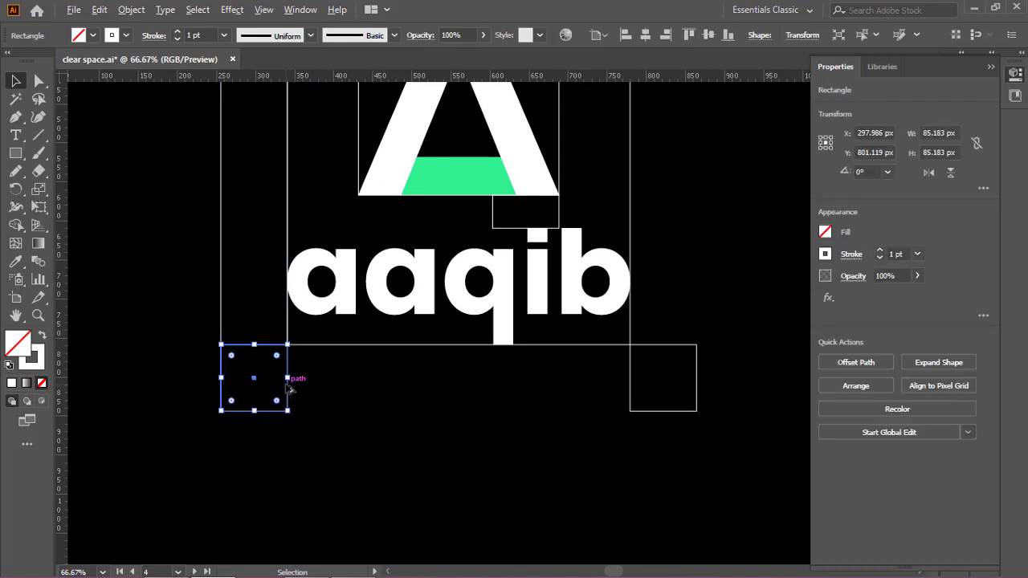
drag(291, 389, 632, 383)
scroll(289, 392, up, 4)
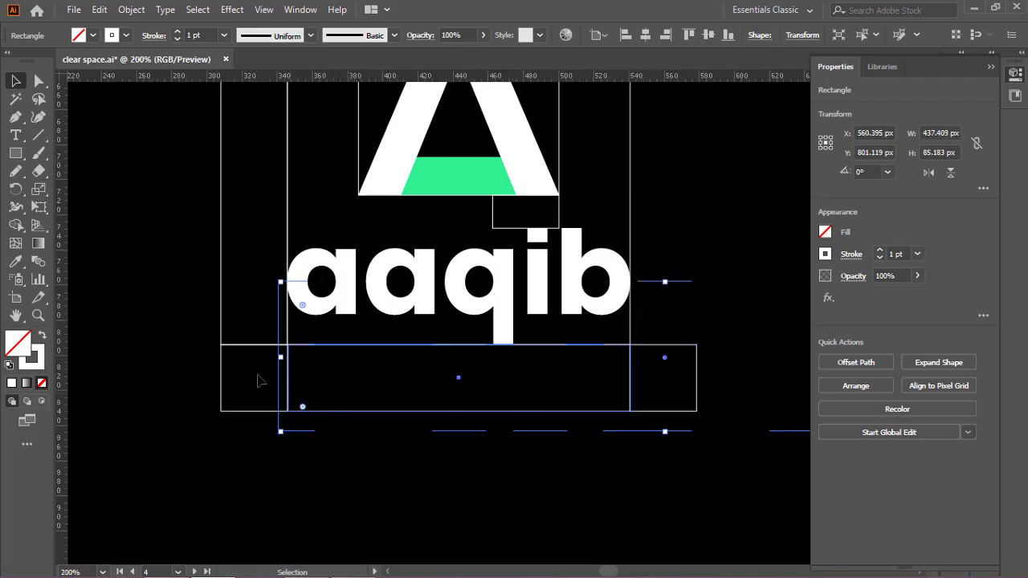
key(ctrl+y)
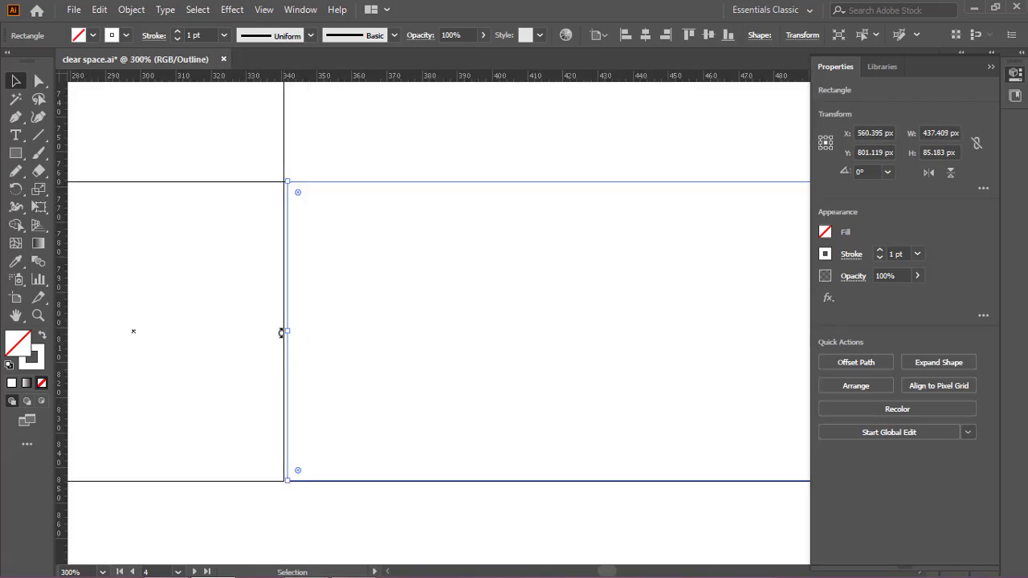
drag(287, 333, 284, 333)
scroll(285, 333, down, 1)
scroll(313, 307, down, 2)
Step: Copy the top-right corner square directly below itself, stretch the copy down to the bottom-right square, and return to the preview display
drag(351, 343, 362, 538)
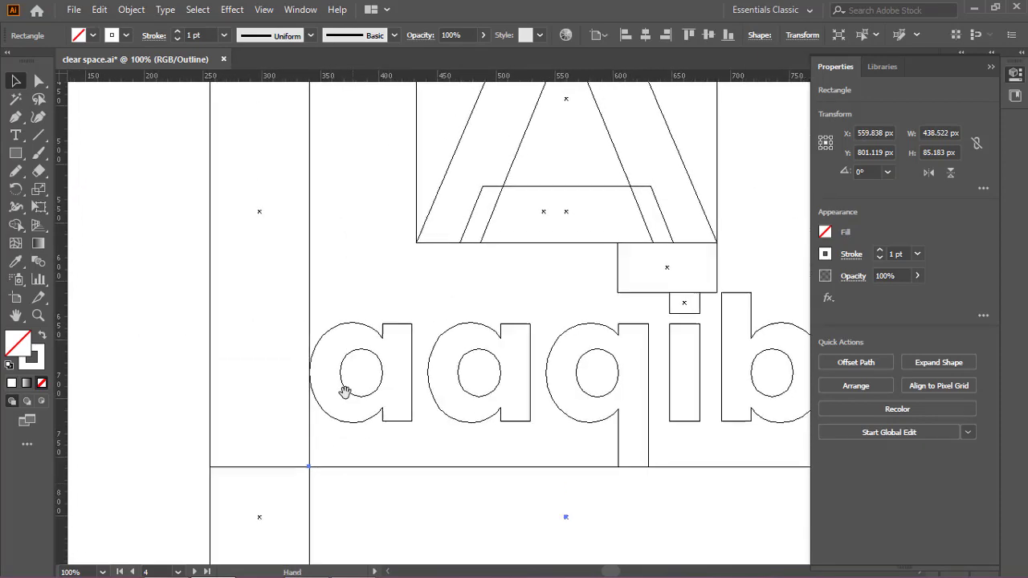
scroll(340, 410, up, 5)
alt+scroll(289, 390, down, 1)
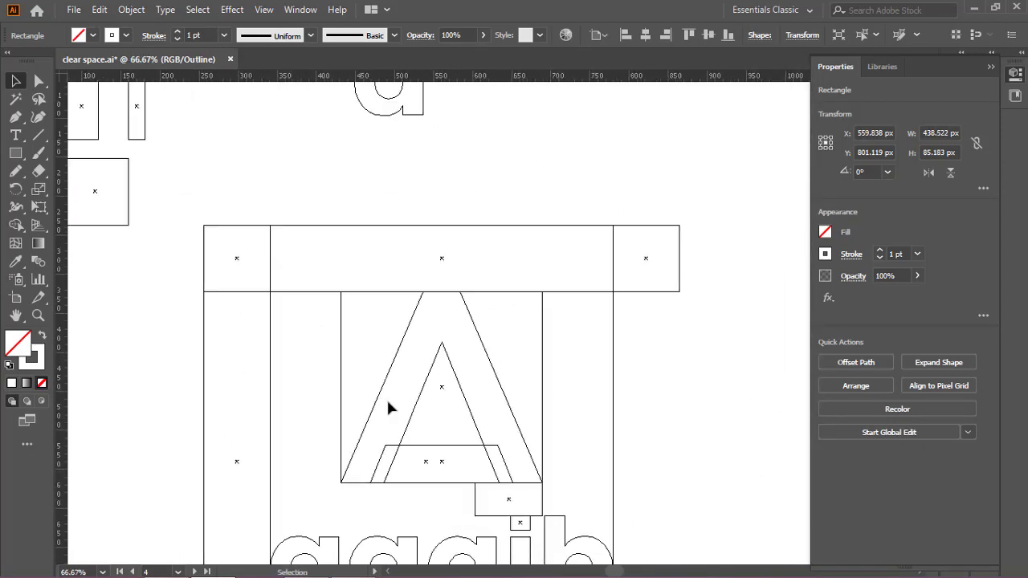
drag(570, 419, 377, 336)
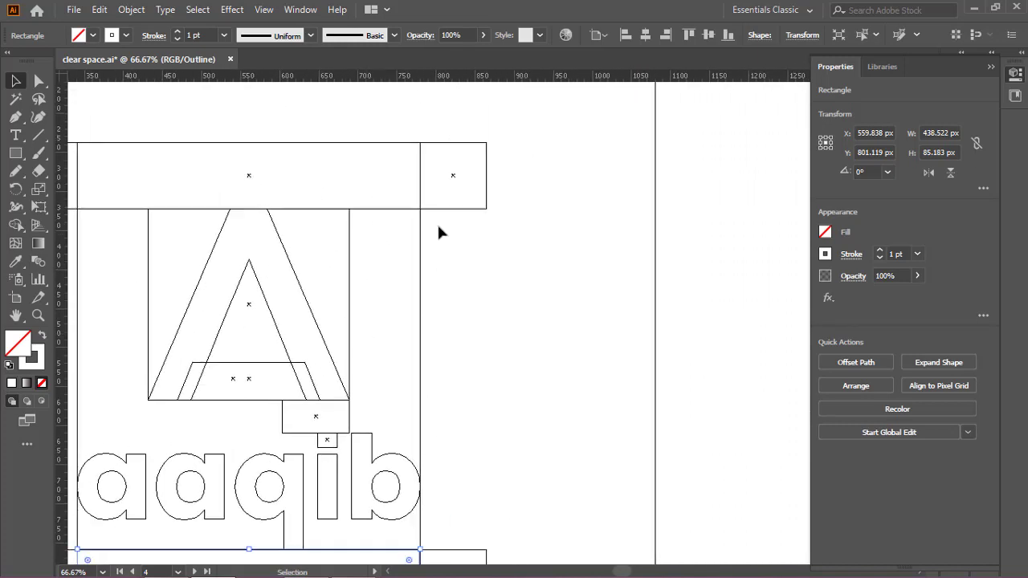
click(452, 208)
drag(473, 216, 474, 271)
key(ctrl+minus)
drag(519, 324, 543, 427)
click(447, 419)
scroll(447, 420, up, 4)
scroll(447, 420, down, 3)
key(ctrl+y)
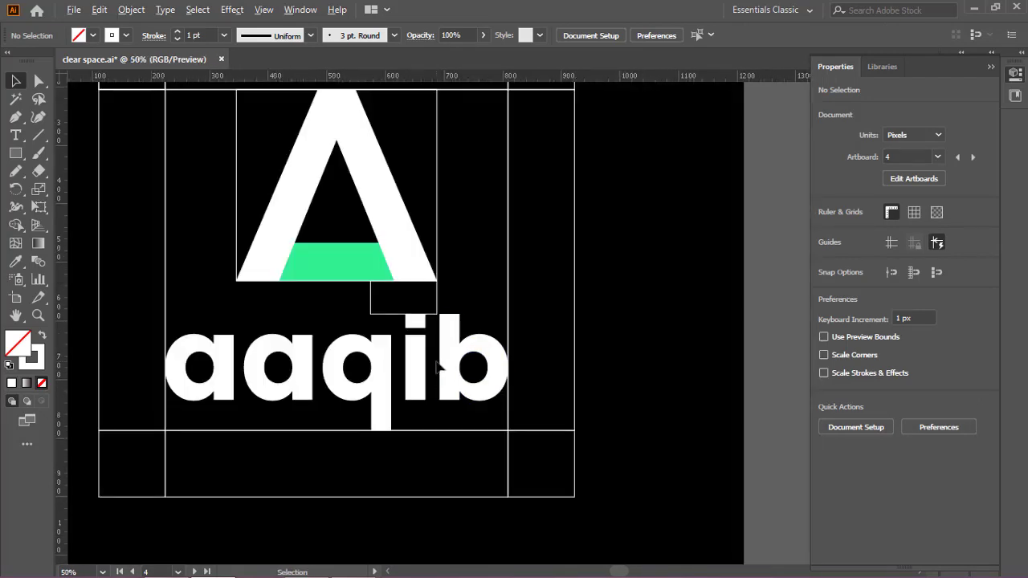
scroll(473, 407, down, 2)
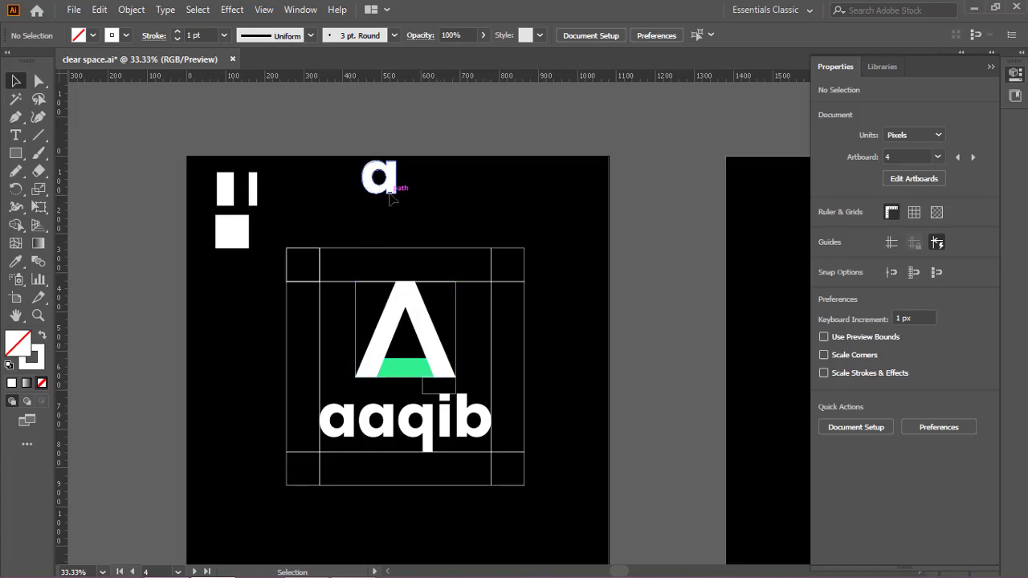
Step: Sample the symbol's green crossbar for the loose letter a above the frame and swap it to an unfilled 1 pt green outline
click(390, 198)
click(15, 261)
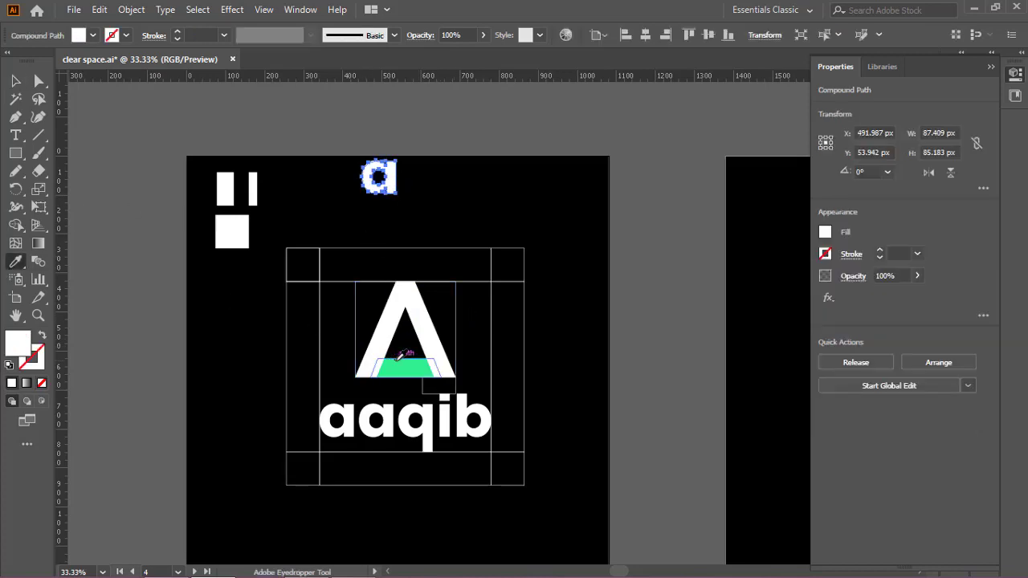
click(397, 368)
click(42, 336)
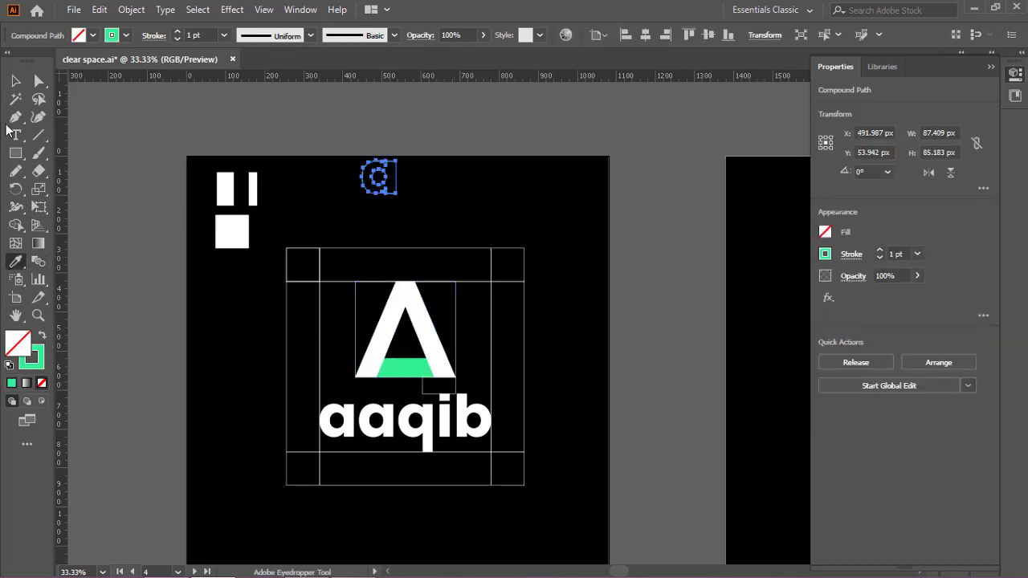
Step: Centre the green outlined a horizontally and vertically on the frame's top-left corner square
click(16, 82)
shift+click(299, 255)
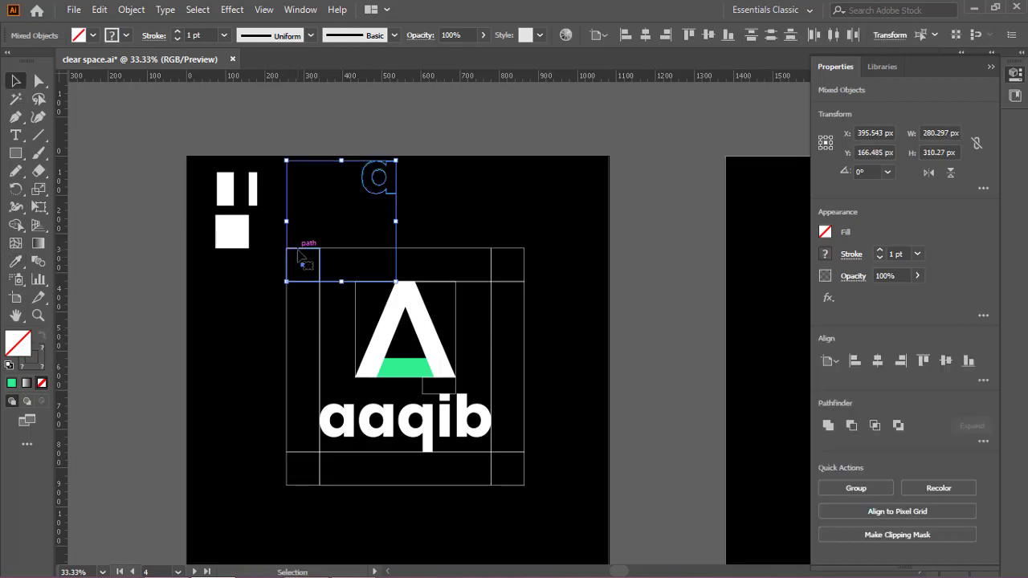
click(875, 362)
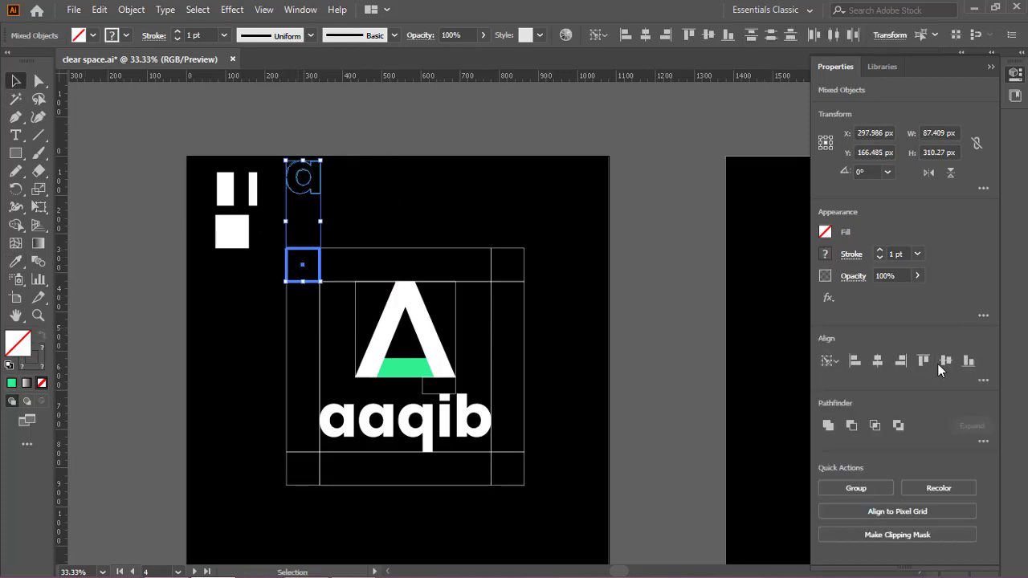
click(942, 361)
click(334, 259)
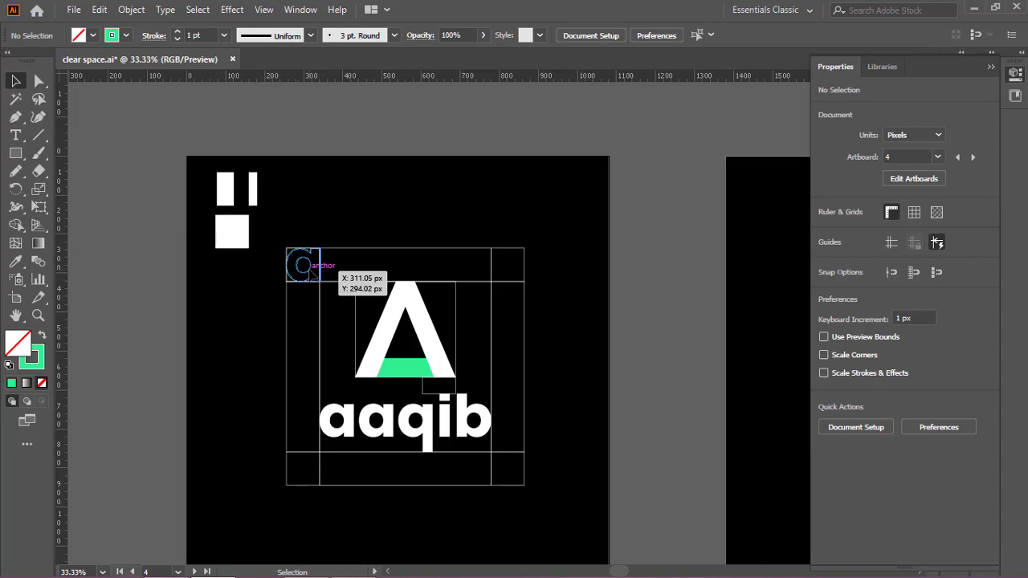
Step: Copy the outlined a into the top-right corner square and copy that pair into the two lower corner squares
drag(311, 268, 518, 274)
shift+click(309, 269)
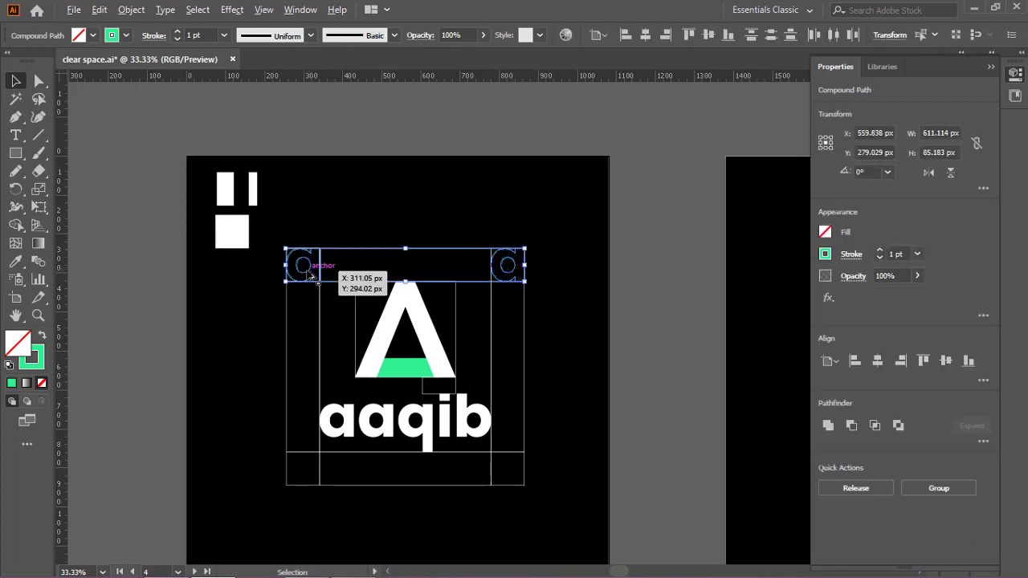
drag(309, 393, 304, 479)
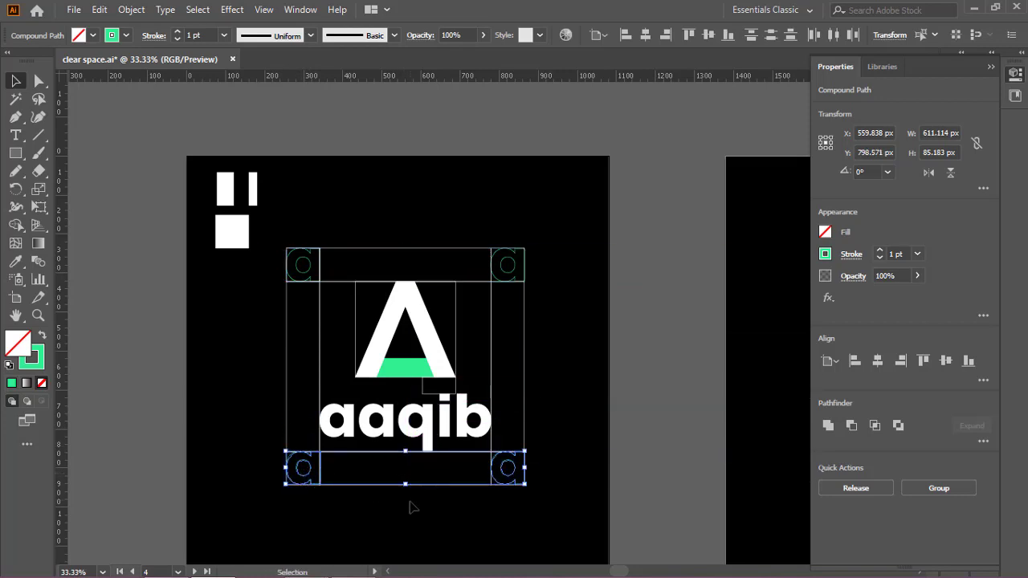
click(641, 462)
scroll(516, 477, up, 2)
scroll(527, 487, down, 1)
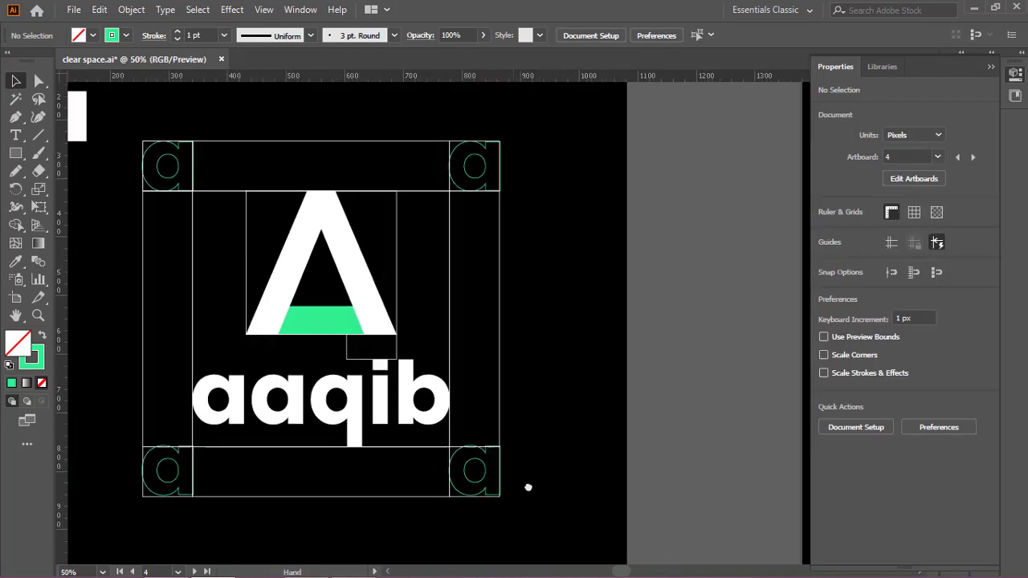
scroll(528, 487, up, 1)
Step: Copy the outlined a from the bottom-right corner square into the empty area beside the frame
click(512, 495)
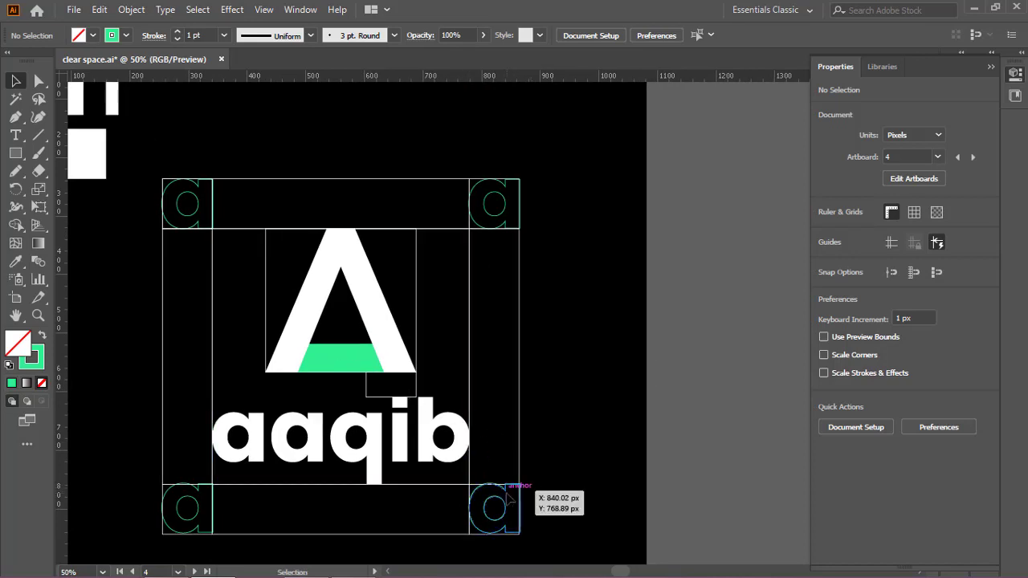
drag(536, 470, 620, 332)
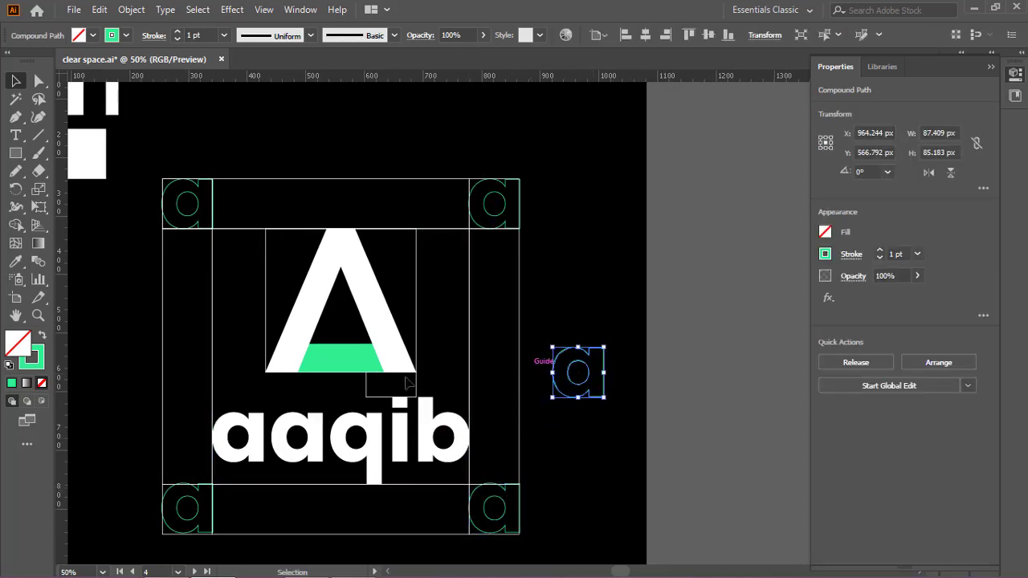
click(415, 390)
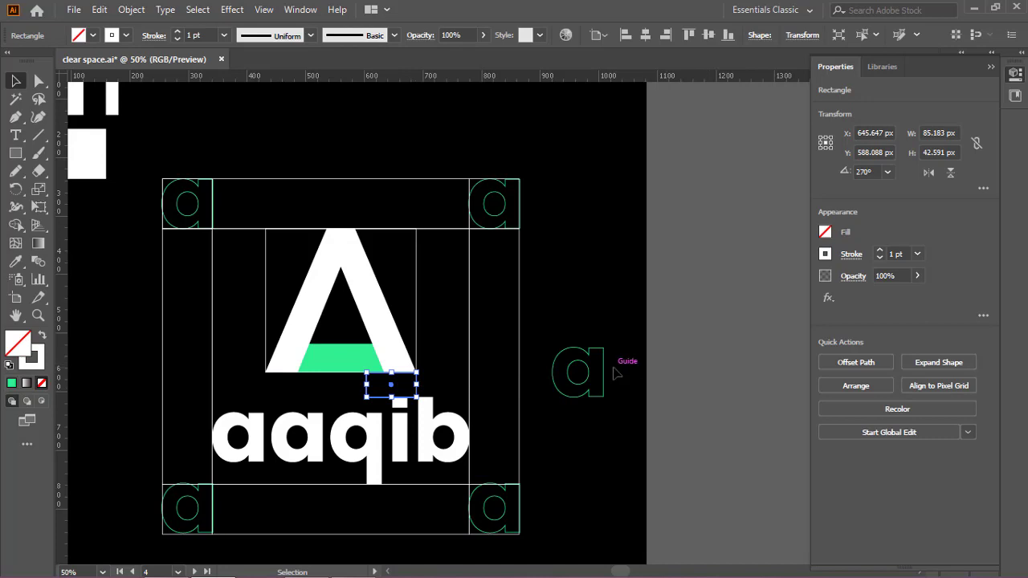
click(622, 371)
Step: Draw a horizontal white line through the middle of the loose outlined a with the Pen tool, extending past both its sides
click(16, 116)
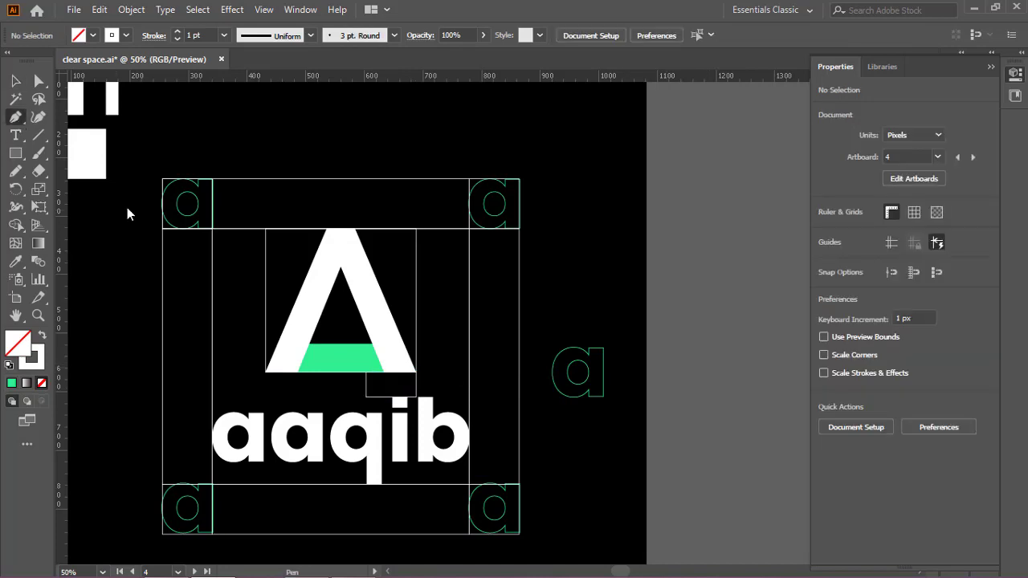
click(538, 373)
click(618, 372)
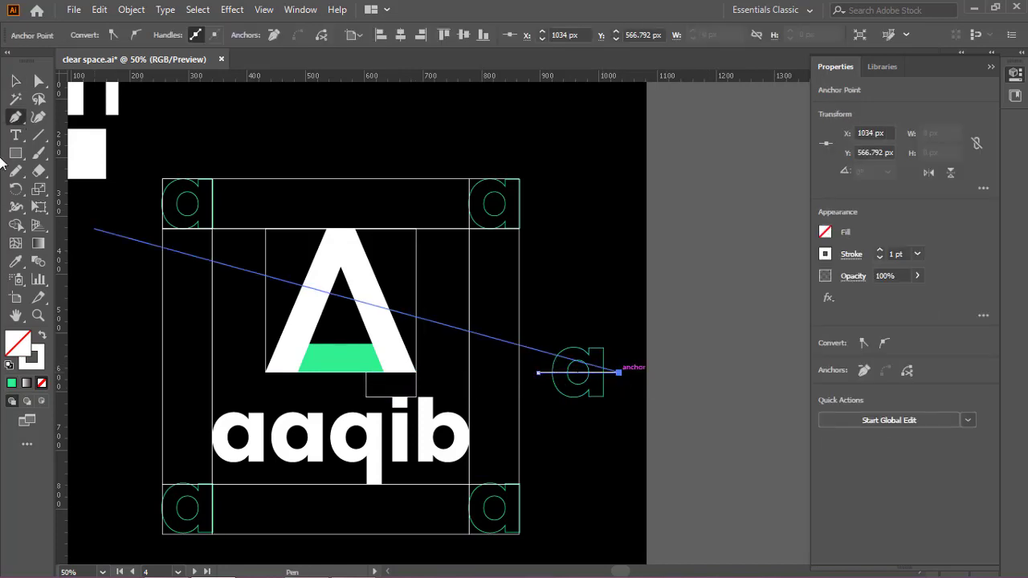
click(15, 81)
Step: Try to split the loose outlined a along the horizontal line with the Pathfinder's Divide and check its pieces
click(600, 392)
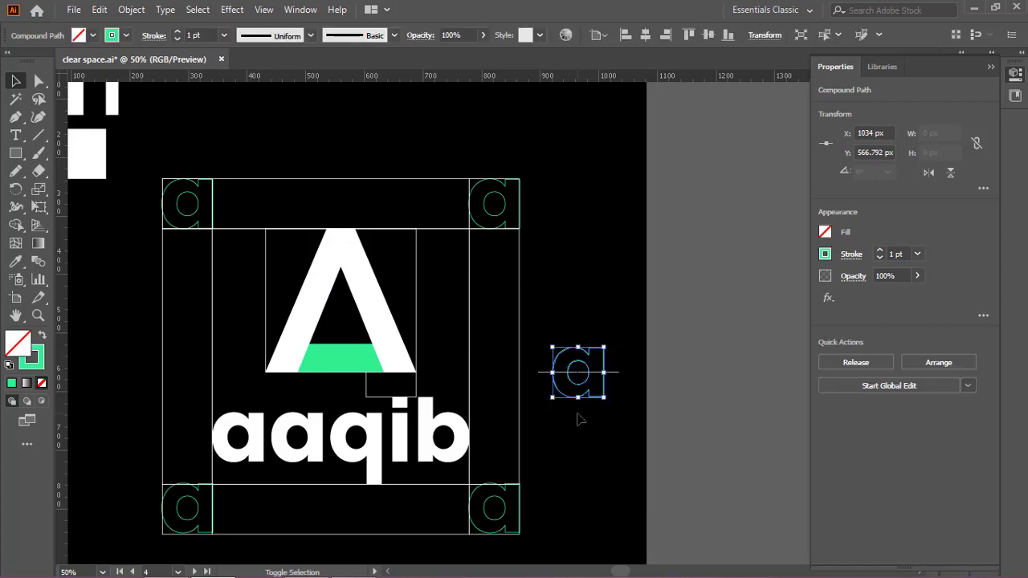
click(991, 68)
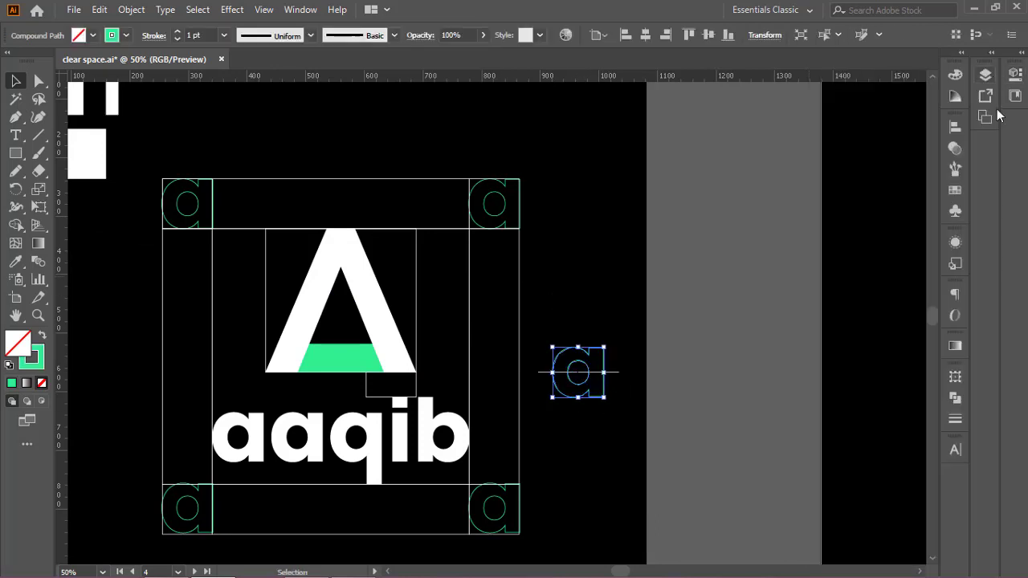
click(955, 398)
click(781, 451)
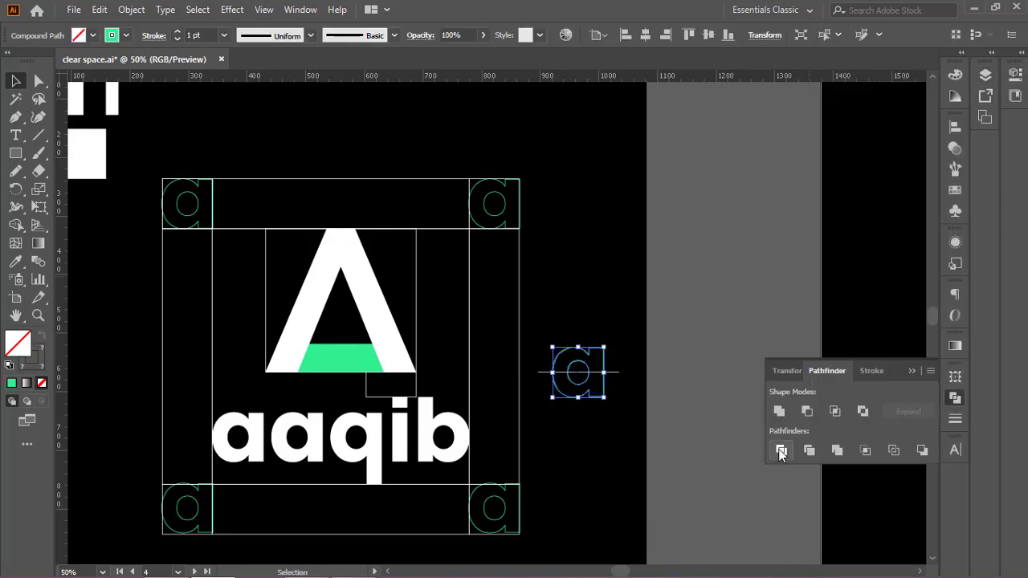
click(630, 326)
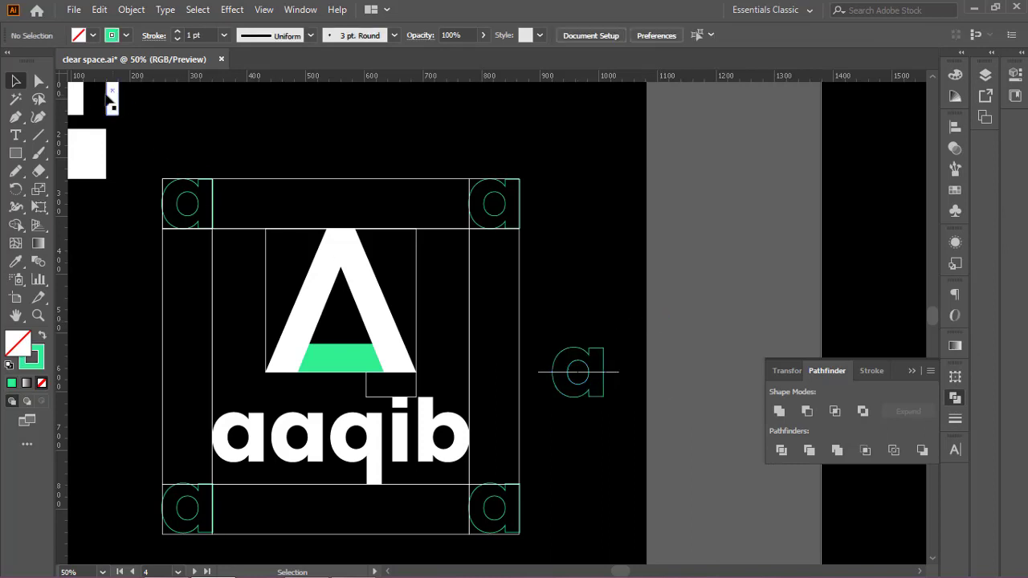
key(a)
drag(629, 327, 559, 432)
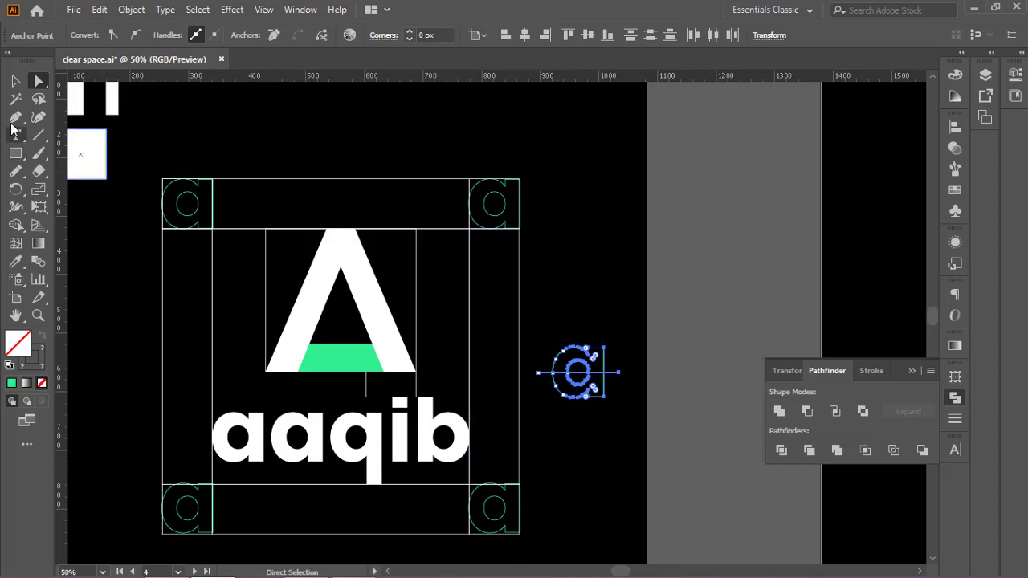
click(15, 81)
click(642, 321)
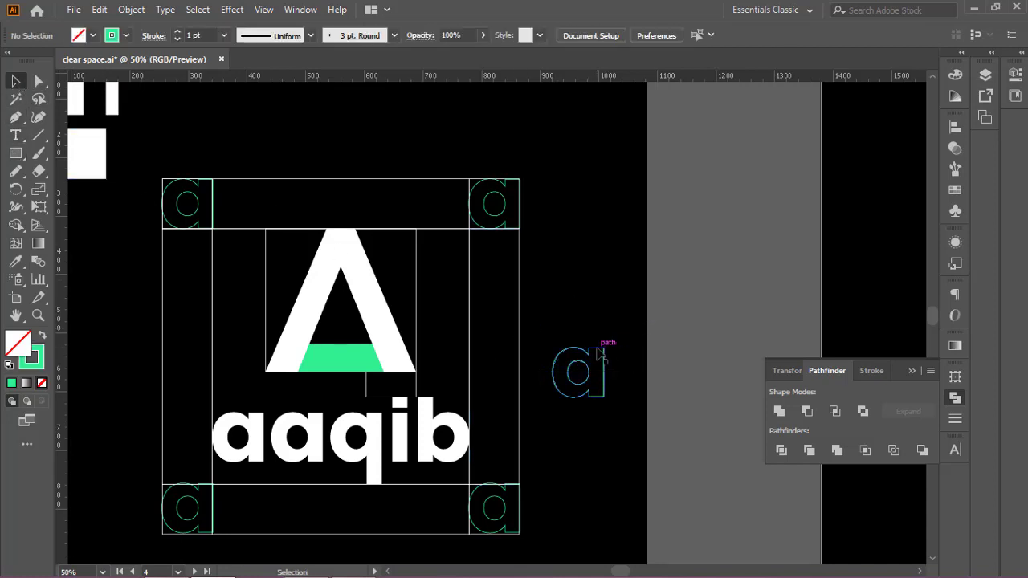
click(606, 349)
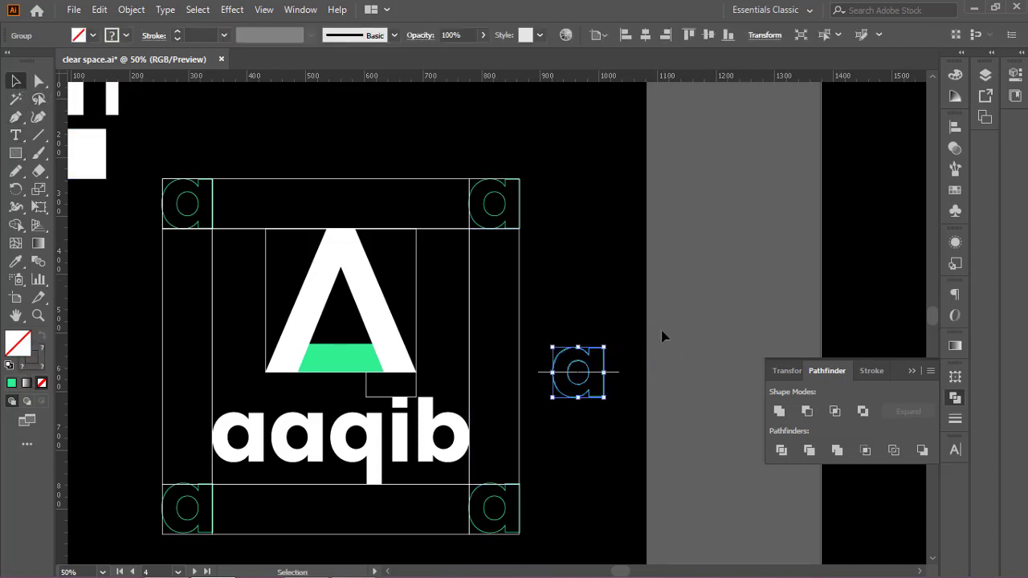
Step: Try deleting the upper-right anchor points of the loose outlined a, and undo it
click(38, 85)
drag(583, 329, 616, 353)
key(Delete)
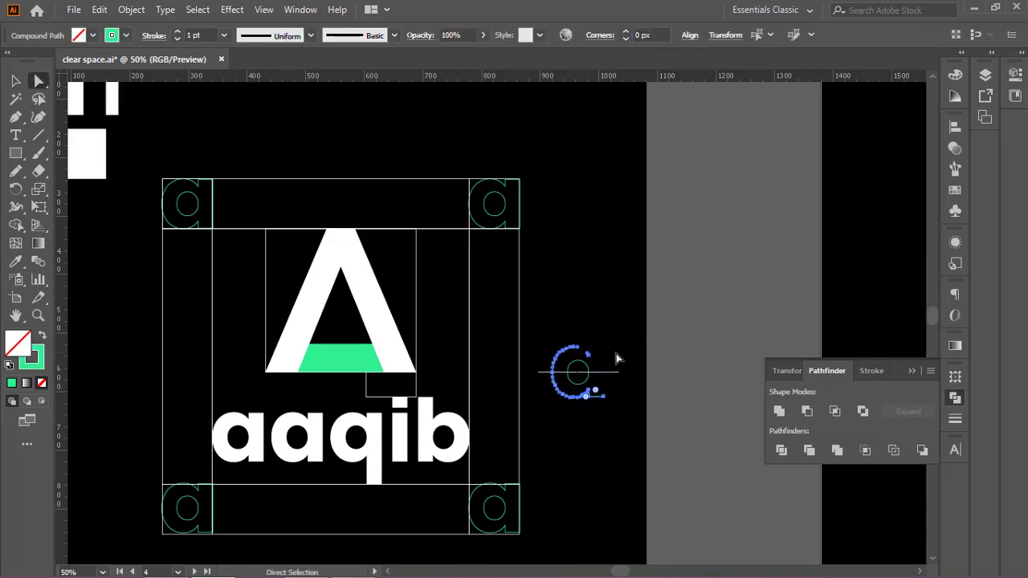
key(ctrl+z)
click(610, 335)
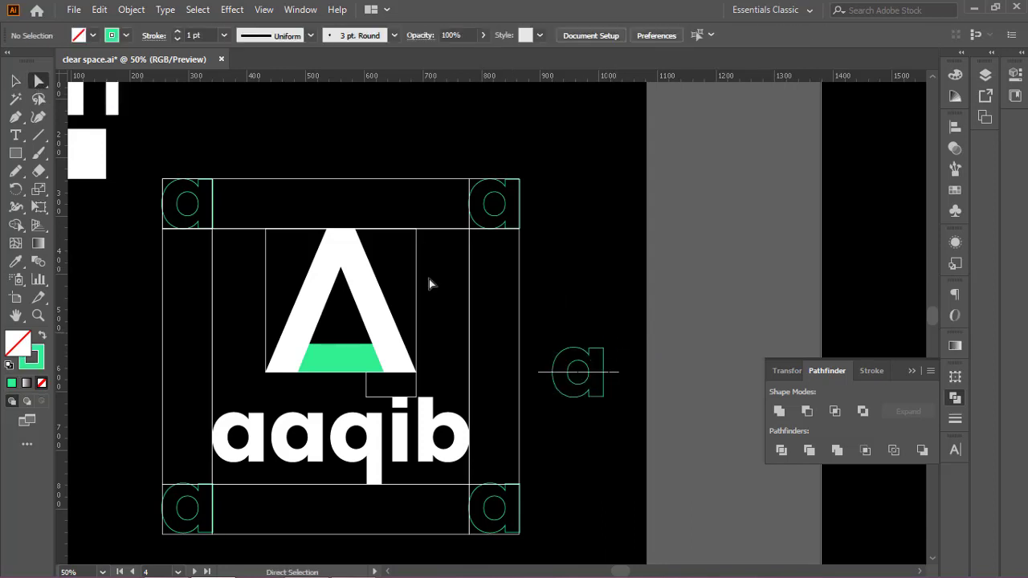
Step: Erase the upper half of the loose outlined a above the horizontal line with the Shape Builder tool
click(16, 82)
drag(633, 294, 541, 429)
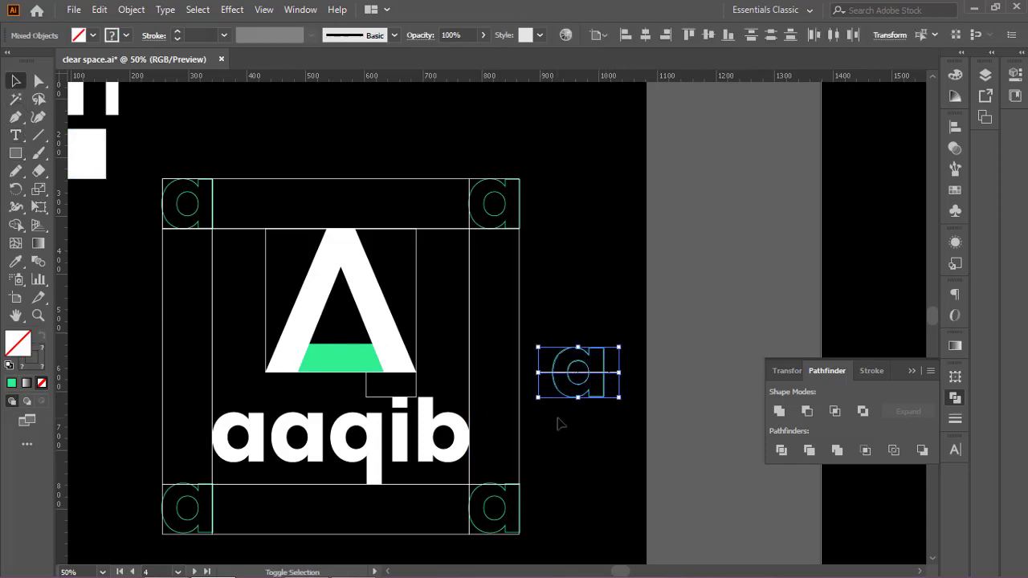
key(shift+m)
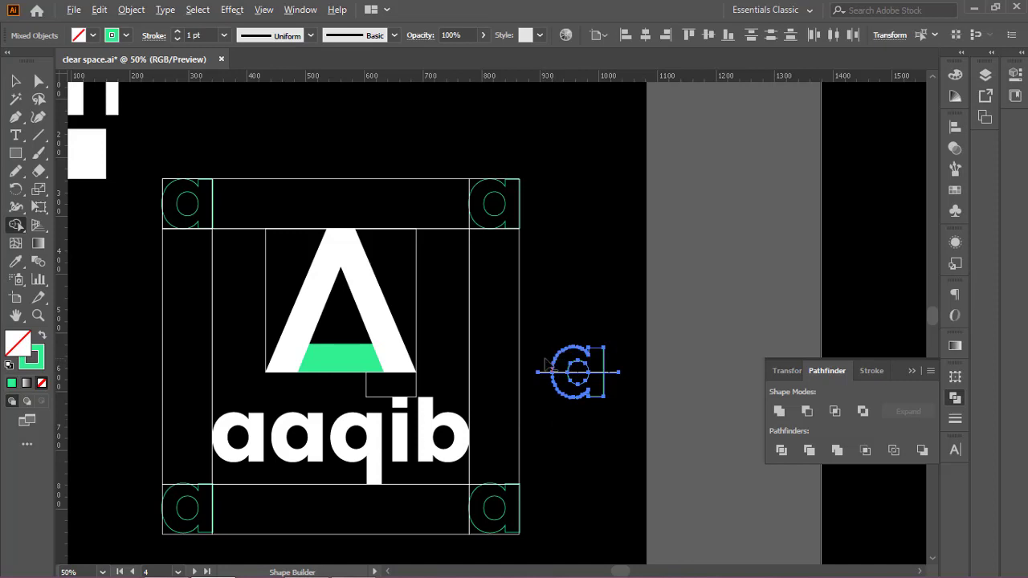
drag(545, 363, 615, 366)
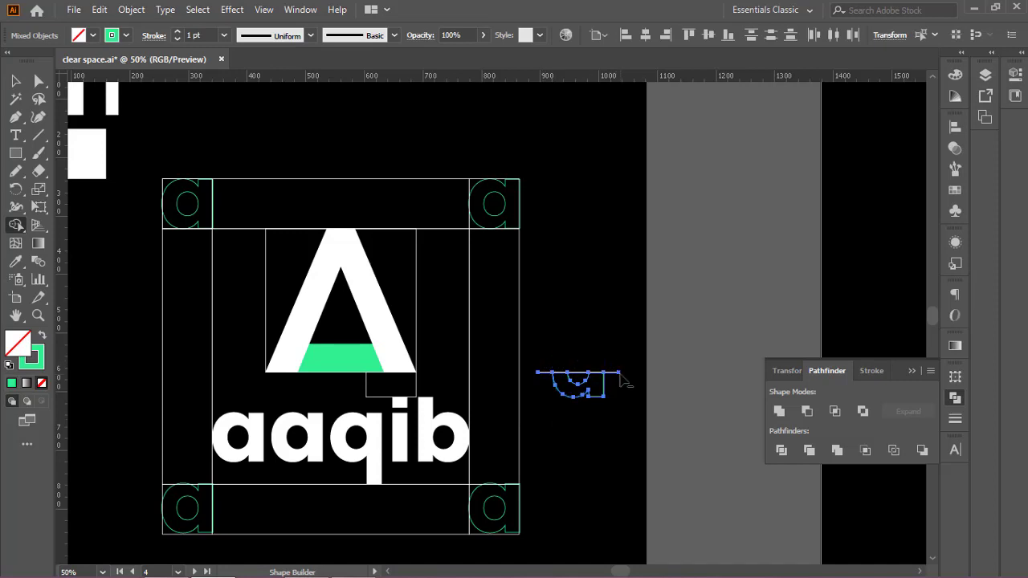
Step: Remove the remaining horizontal cutting line so only the lower half of the outlined a is left
alt+click(613, 372)
click(15, 80)
click(546, 265)
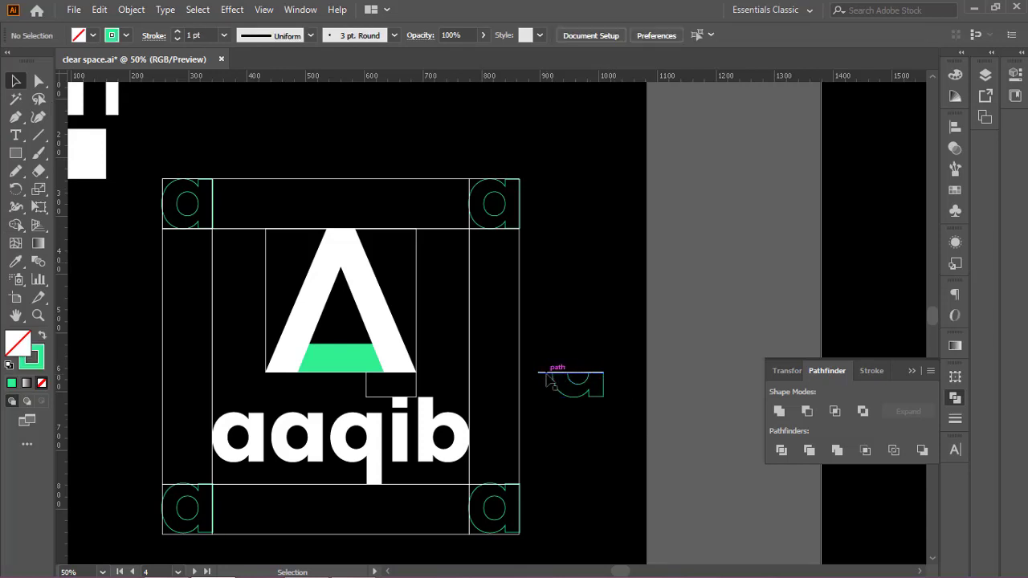
click(553, 385)
key(Delete)
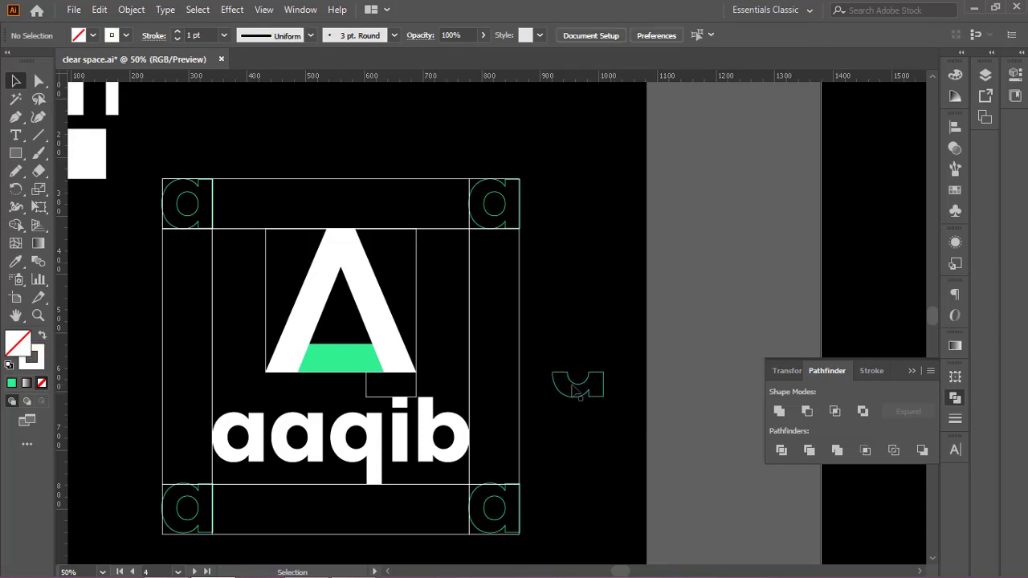
Step: Place the lower half of the outlined a in the right margin column, aligned with the gap rectangle under the A and the corner a above
drag(577, 384, 494, 394)
shift+click(416, 390)
click(416, 389)
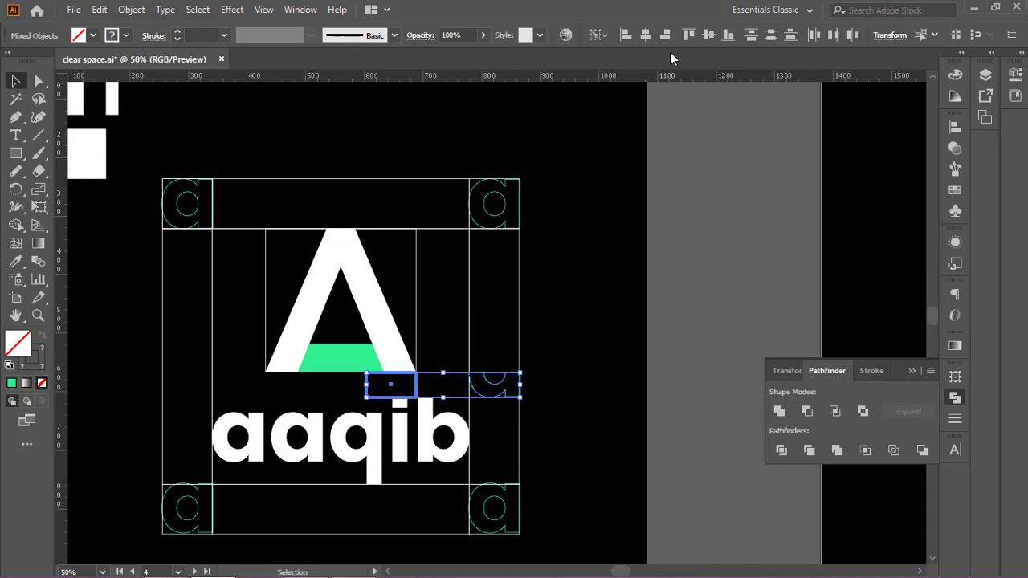
click(604, 324)
click(497, 383)
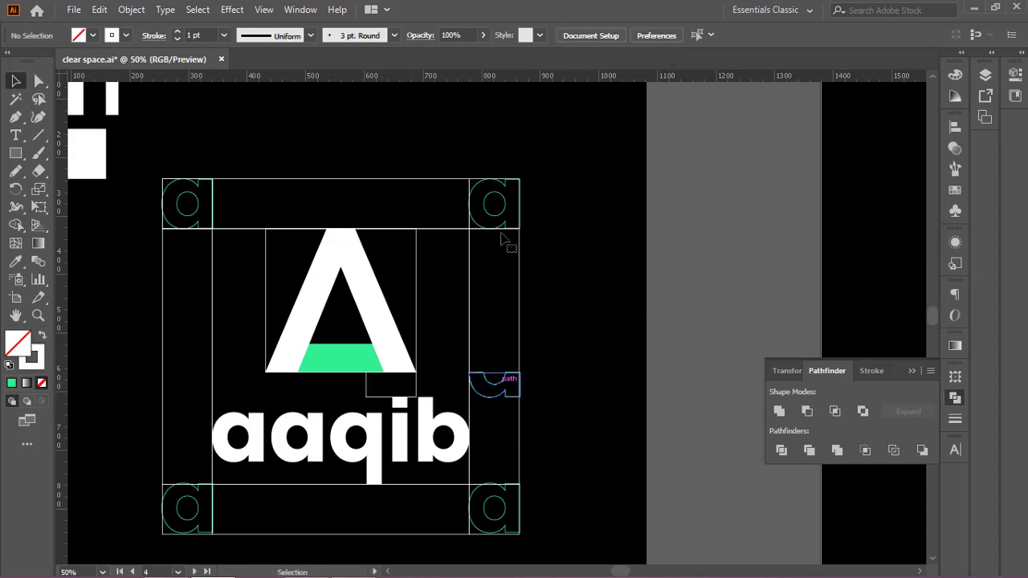
shift+click(495, 215)
click(498, 216)
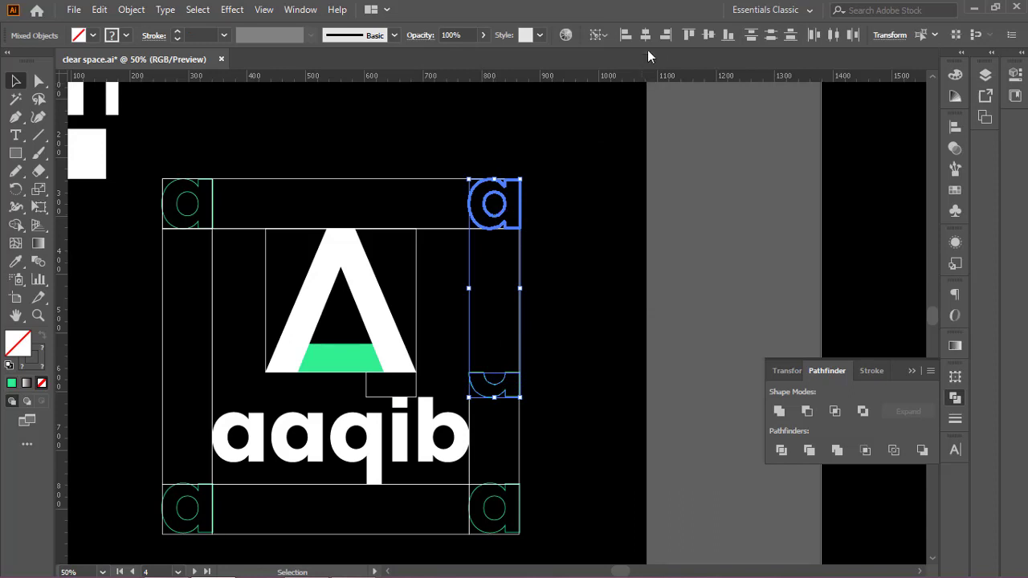
click(553, 383)
Step: Duplicate the lower-left corner square up beside the wordmark and centre it vertically on the wordmark's first a
scroll(557, 385, down, 1)
drag(558, 386, 603, 383)
scroll(370, 448, up, 1)
scroll(370, 448, up, 1)
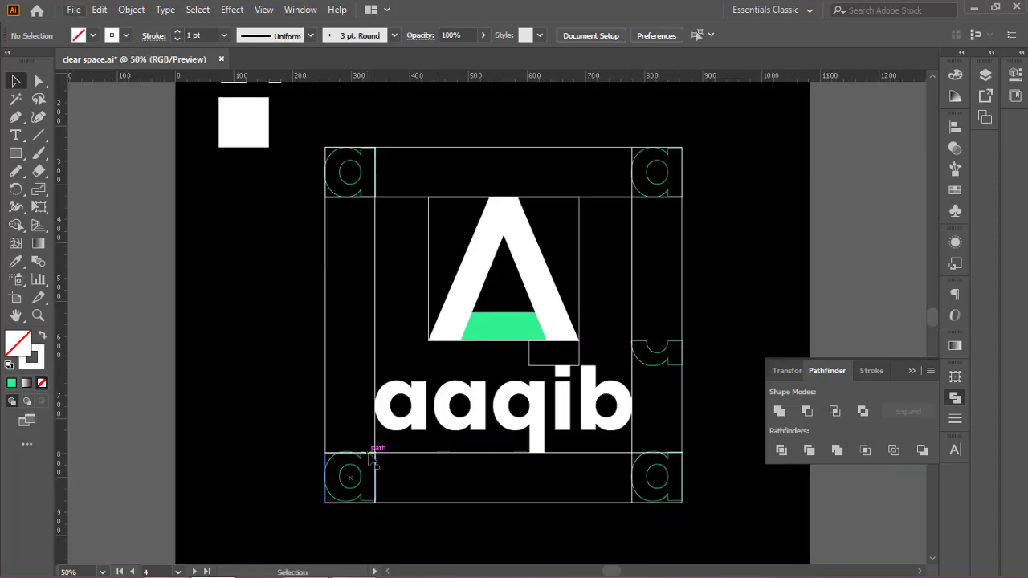
click(333, 466)
scroll(334, 466, up, 1)
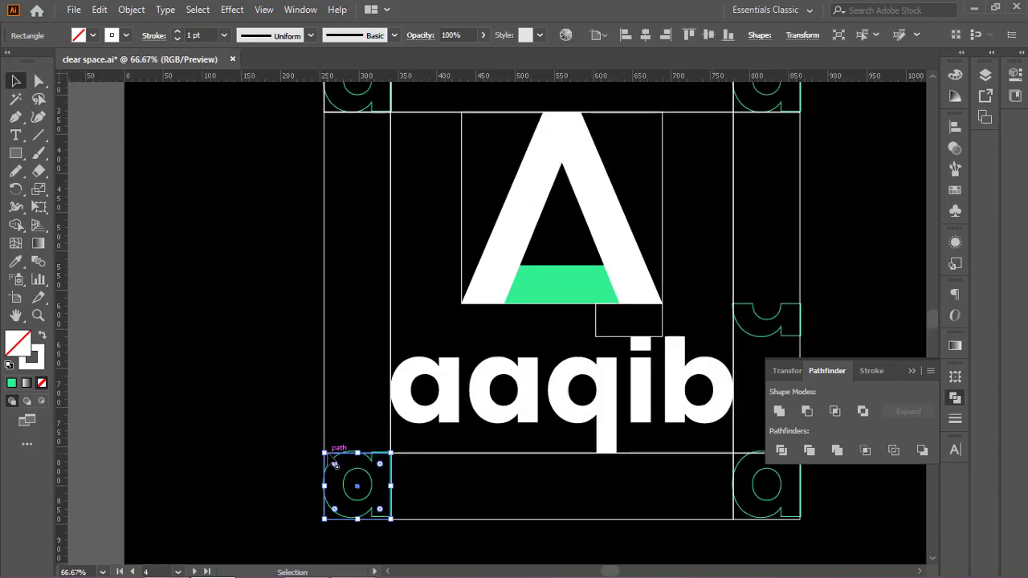
click(328, 381)
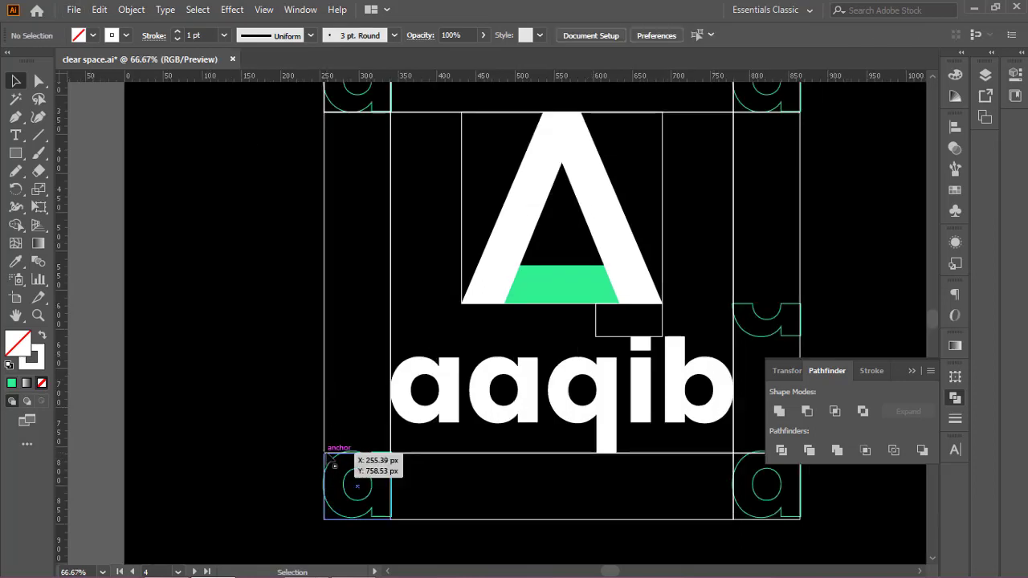
click(334, 462)
drag(333, 463, 334, 364)
shift+click(402, 391)
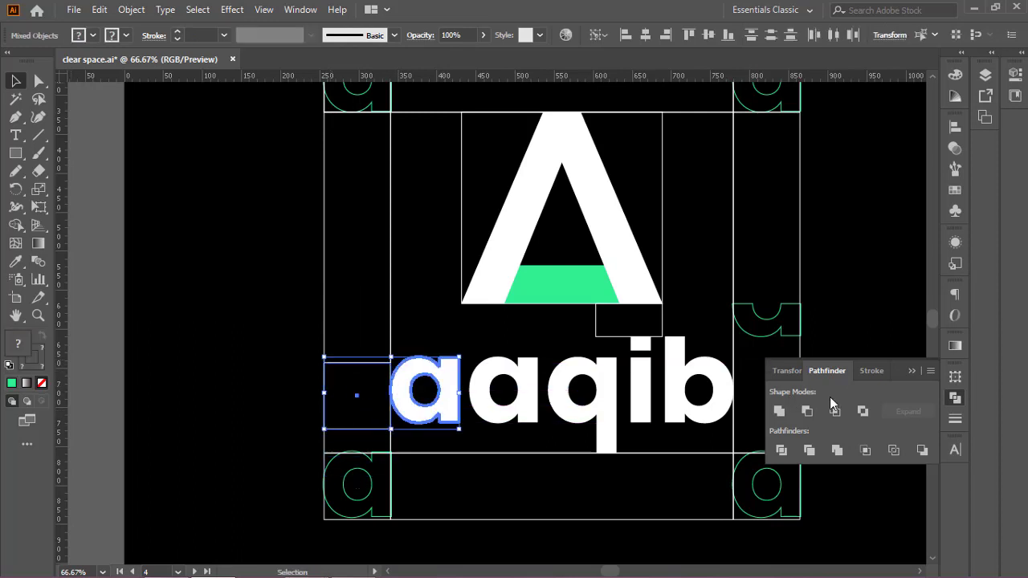
click(955, 126)
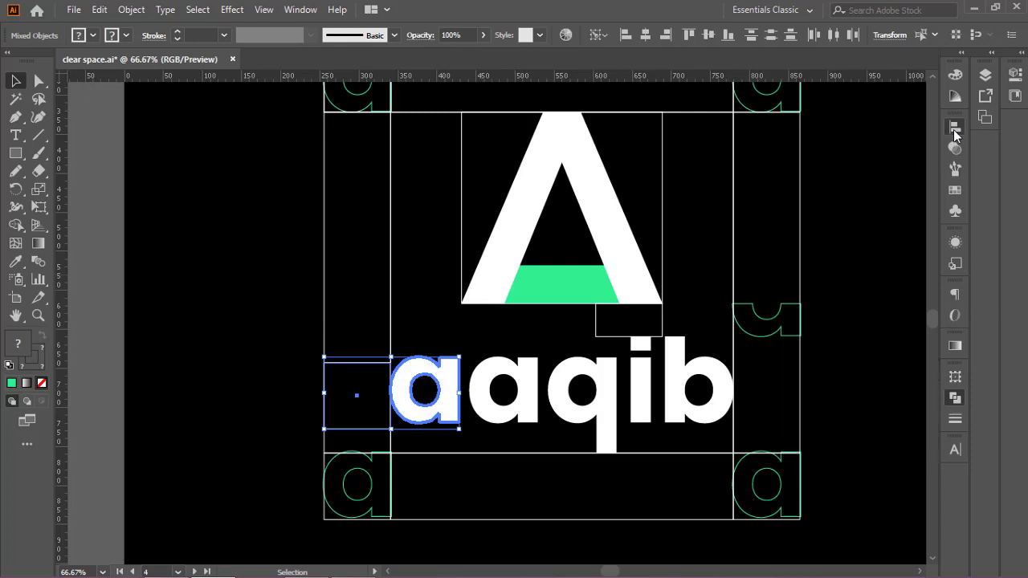
click(898, 161)
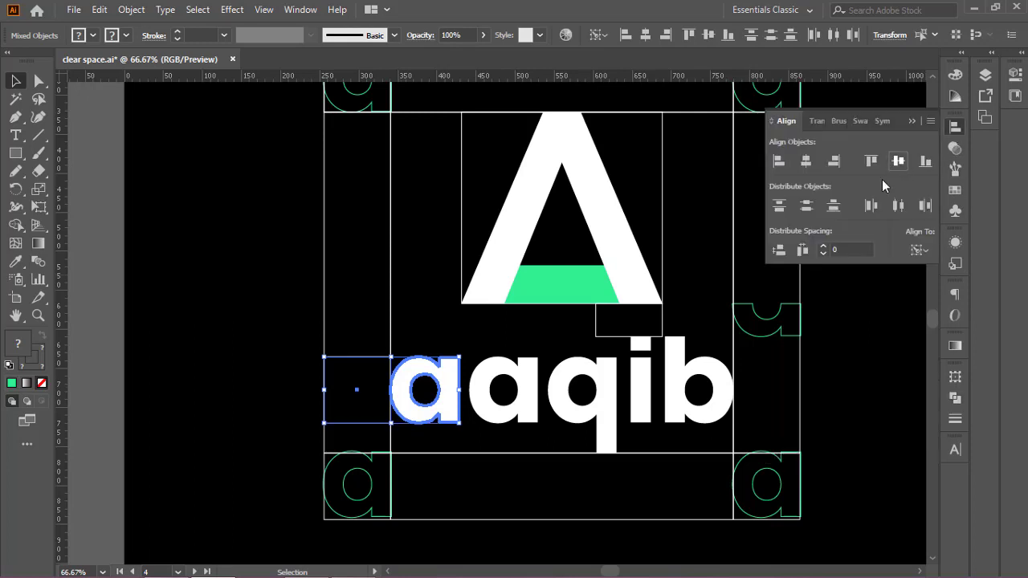
Step: Copy the lower-left green outlined a up into the new square beside the wordmark
click(362, 482)
drag(366, 481, 370, 383)
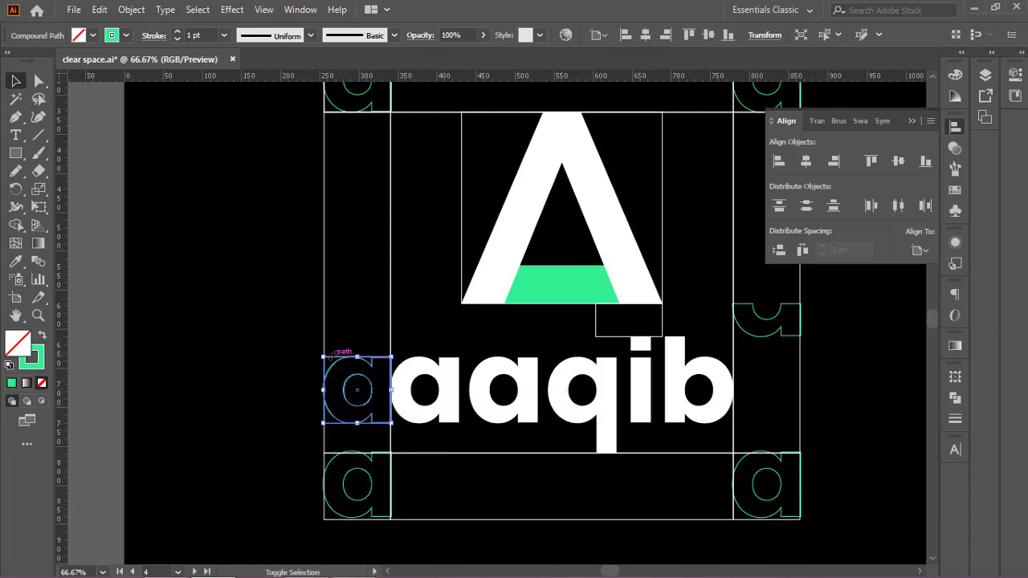
scroll(324, 424, up, 1)
Step: Centre the copied outlined a horizontally and vertically on the square beside the wordmark
click(317, 433)
click(330, 425)
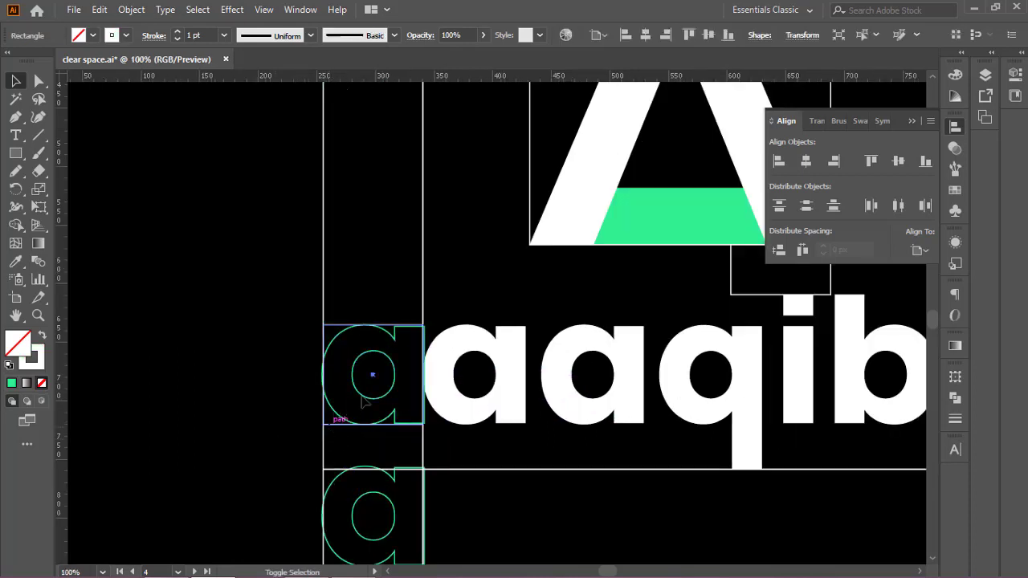
shift+click(375, 399)
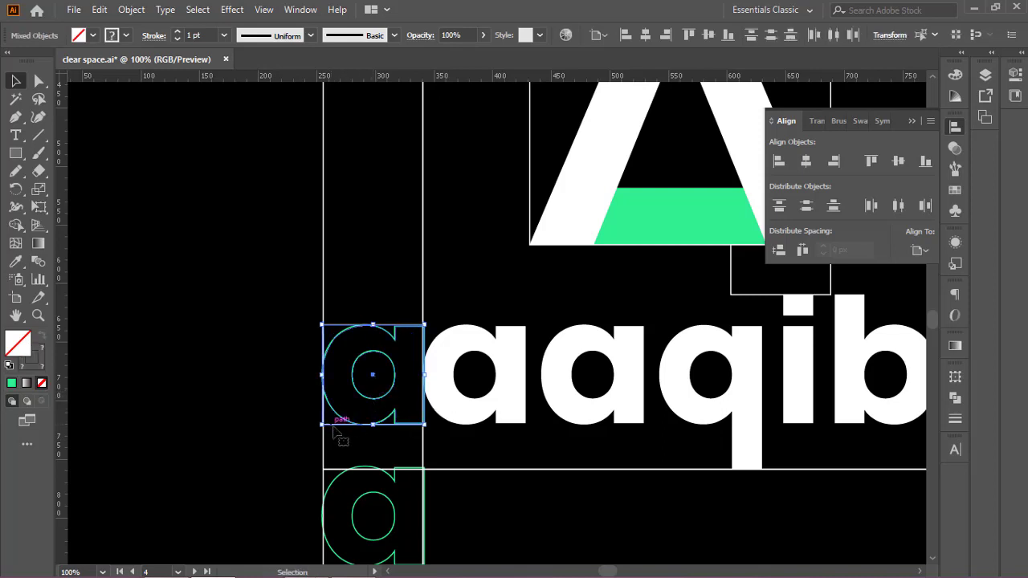
click(343, 422)
click(806, 163)
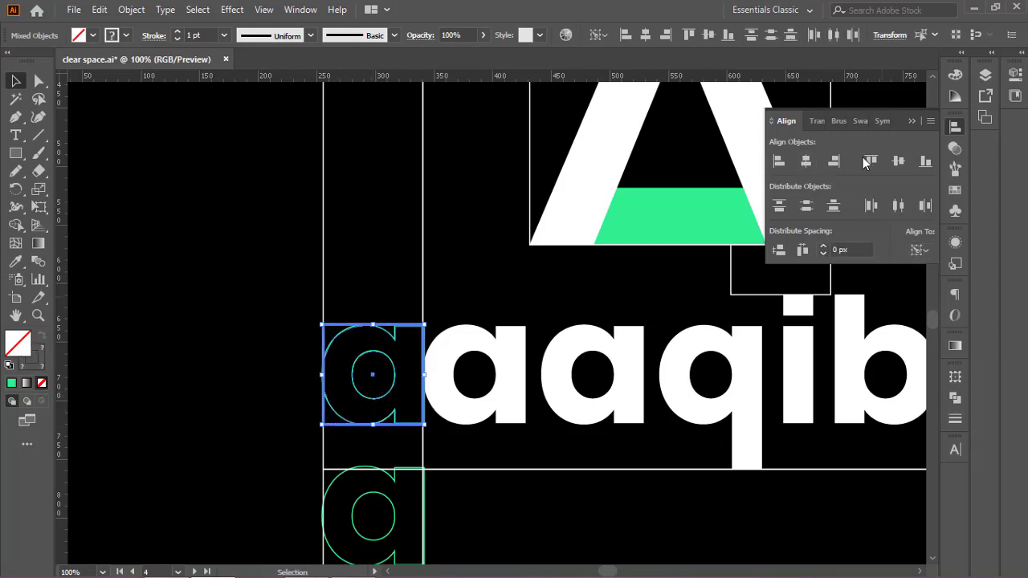
click(895, 162)
click(432, 221)
scroll(494, 331, down, 1)
scroll(495, 332, down, 2)
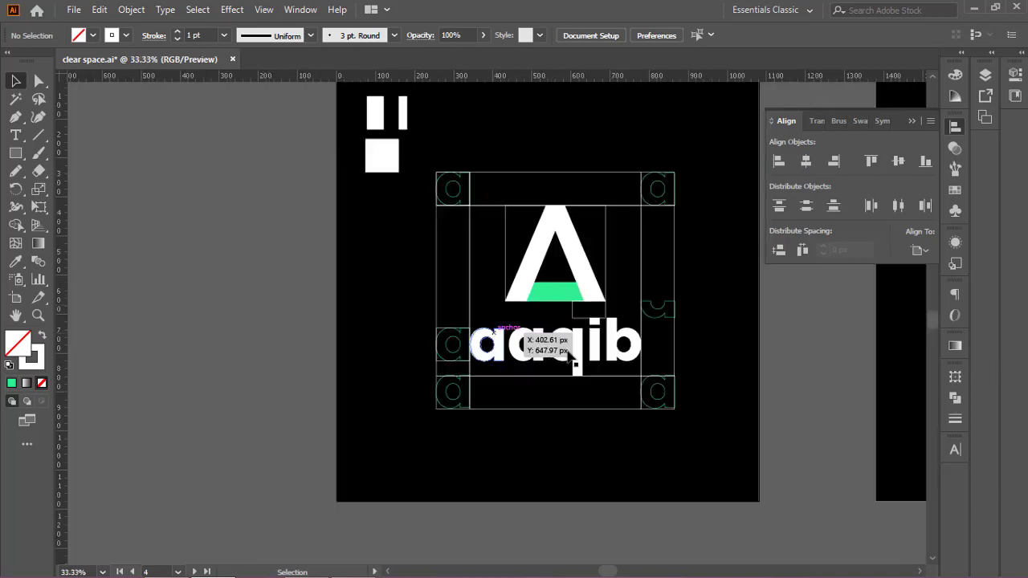
scroll(575, 396, up, 1)
drag(607, 378, 583, 387)
click(909, 122)
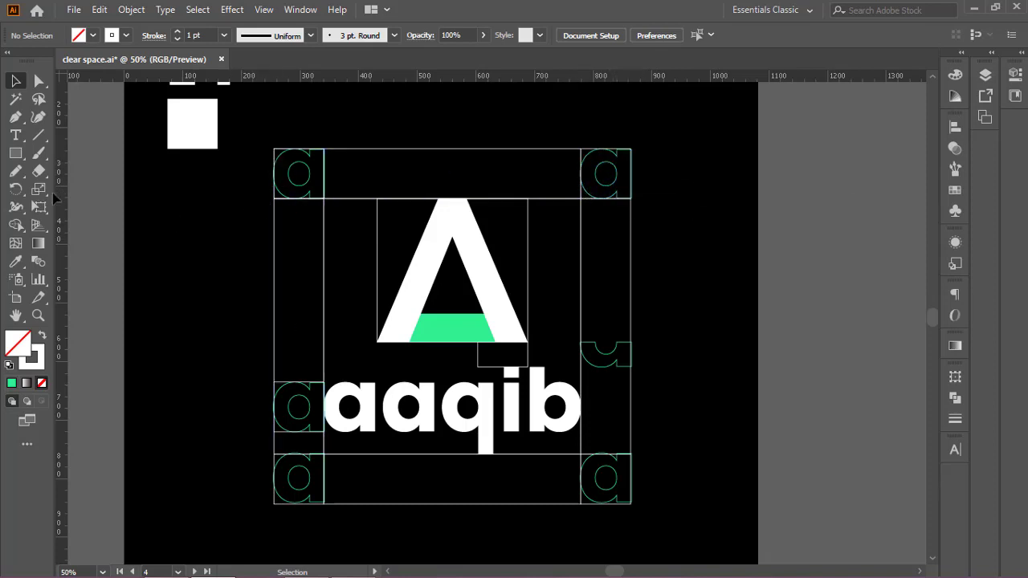
Step: Handwrite the label x/2 beside the half a in the right margin with the Paintbrush tool
click(40, 156)
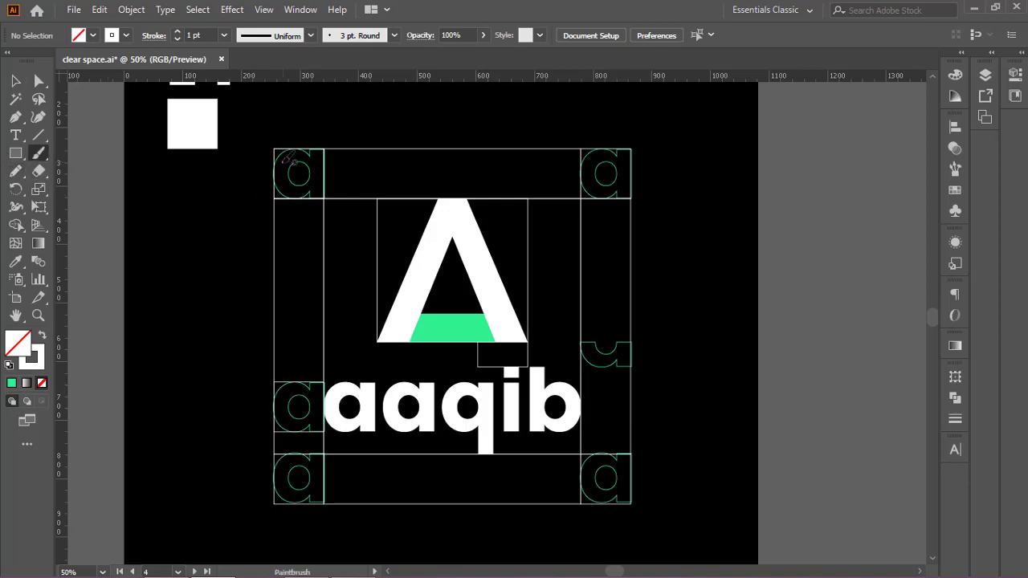
mouse_move(283, 164)
mouse_down()
mouse_move(309, 182)
mouse_move(319, 169)
mouse_move(279, 169)
mouse_up()
key(ctrl+z)
mouse_move(644, 342)
mouse_down()
mouse_move(667, 351)
mouse_move(669, 369)
mouse_move(701, 370)
mouse_move(690, 359)
mouse_move(703, 366)
mouse_move(688, 377)
mouse_move(705, 374)
mouse_up()
key(ctrl+z)
key(ctrl+z)
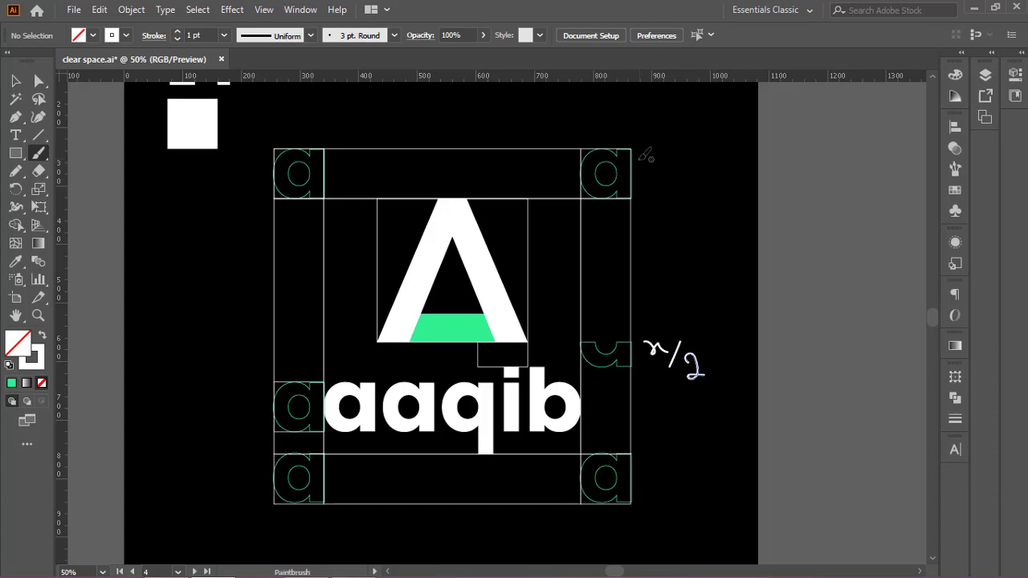
Step: Handwrite an x label next to each of the four corner a letters and the a beside the wordmark
drag(640, 159, 652, 175)
drag(246, 171, 259, 183)
drag(241, 395, 269, 419)
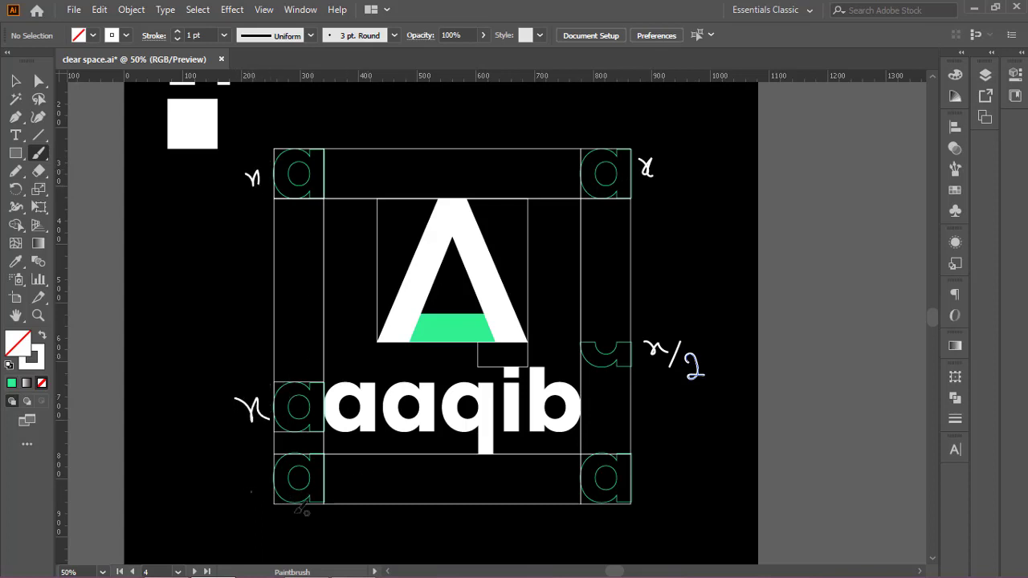
drag(294, 518, 310, 534)
mouse_move(615, 524)
mouse_down()
mouse_move(635, 546)
mouse_move(639, 537)
mouse_up()
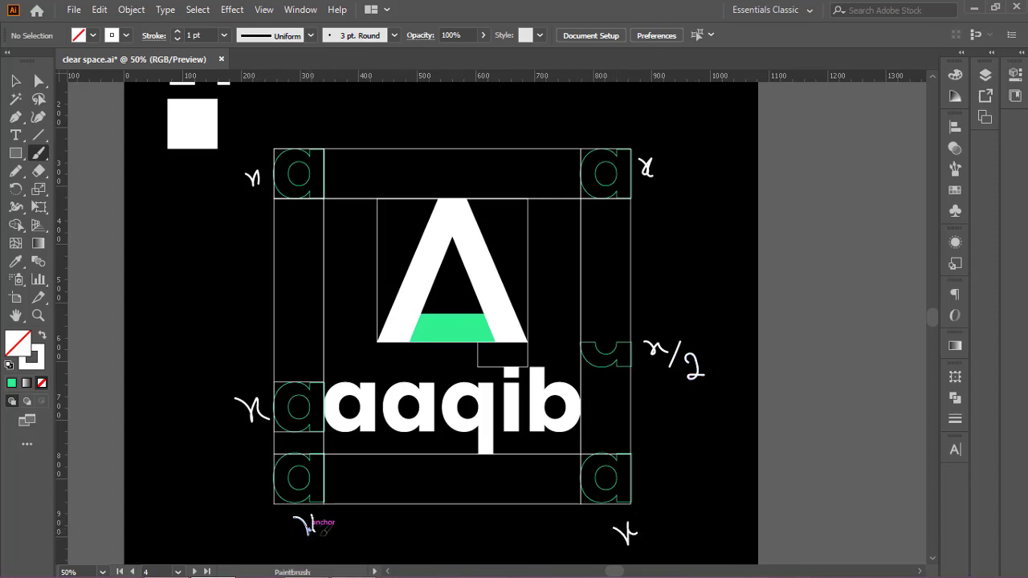
Step: Undo the x labels under the two lower corner a letters and handwrite them again in the same places
key(ctrl+z)
key(ctrl+z)
mouse_move(294, 518)
mouse_down()
mouse_move(303, 534)
mouse_move(326, 529)
mouse_up()
mouse_move(592, 526)
mouse_down()
mouse_move(608, 544)
mouse_move(630, 531)
mouse_up()
Step: Place a copy of the A symbol on the empty canvas above the annotated artboard
scroll(528, 490, down, 1)
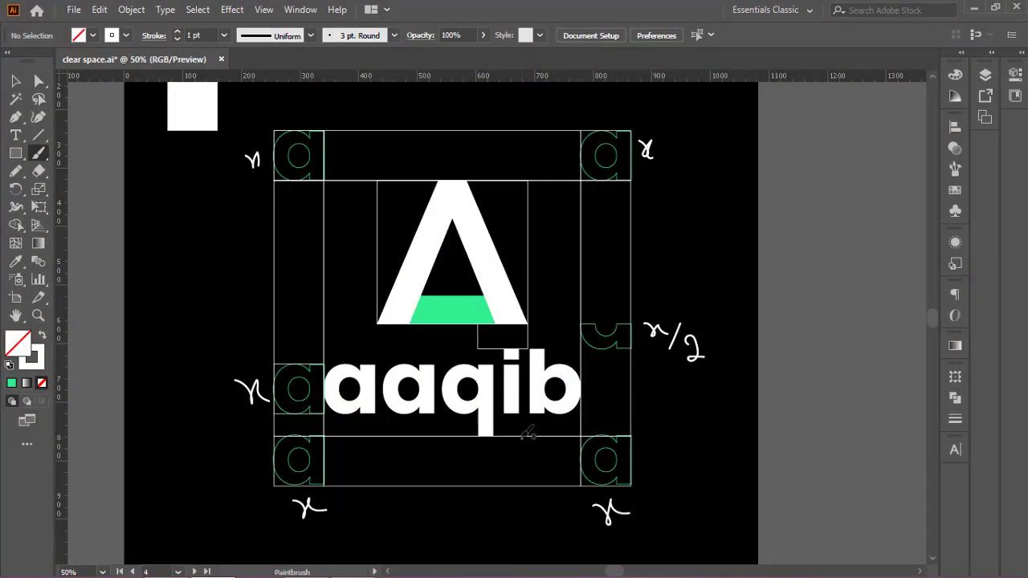
scroll(530, 434, down, 1)
drag(530, 434, 529, 456)
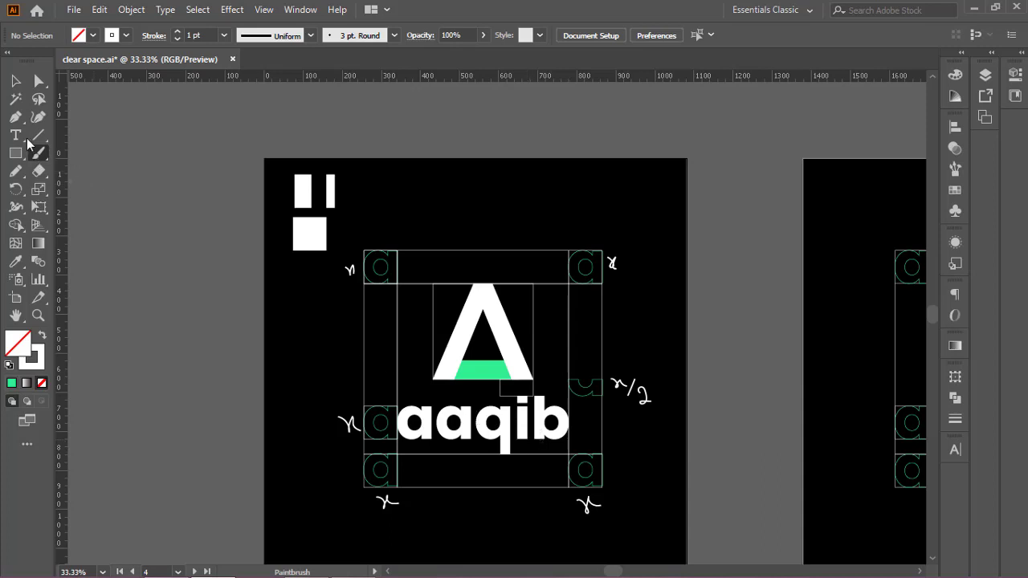
click(15, 81)
scroll(430, 392, down, 1)
drag(530, 414, 460, 417)
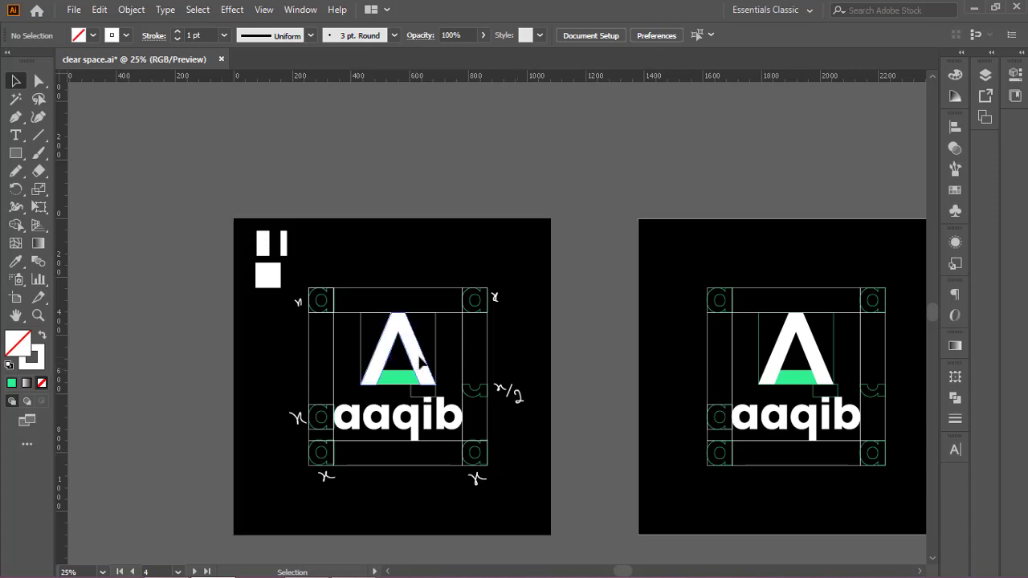
drag(413, 340, 328, 148)
Step: Select all letters of the wordmark on the annotated artboard and group them
click(403, 421)
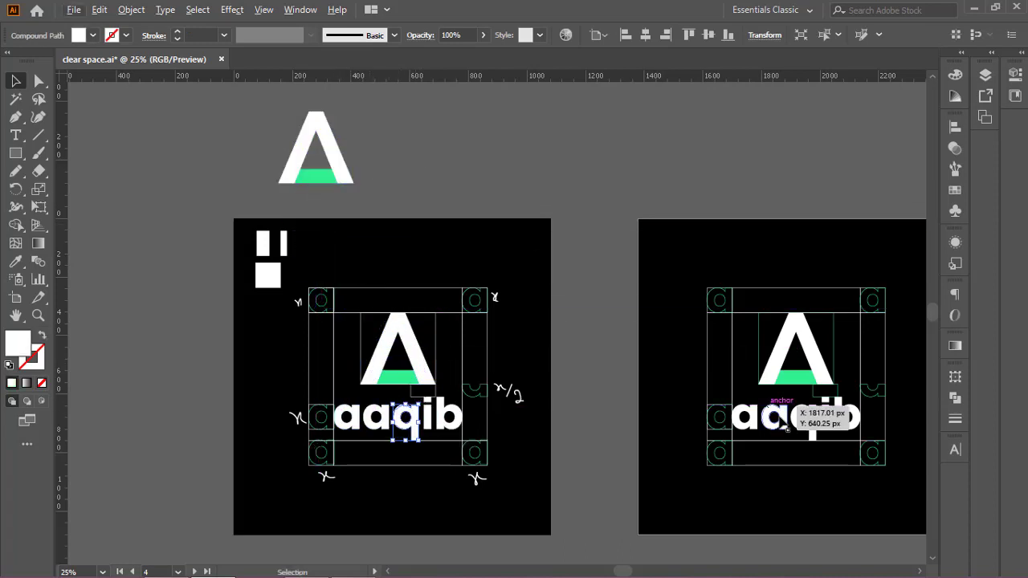
click(802, 418)
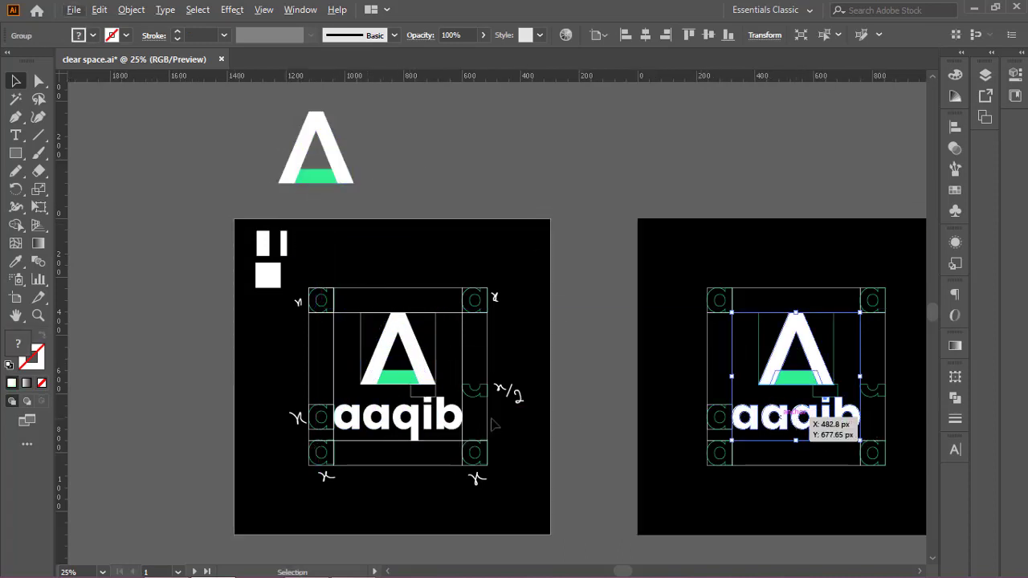
click(442, 413)
scroll(428, 419, up, 2)
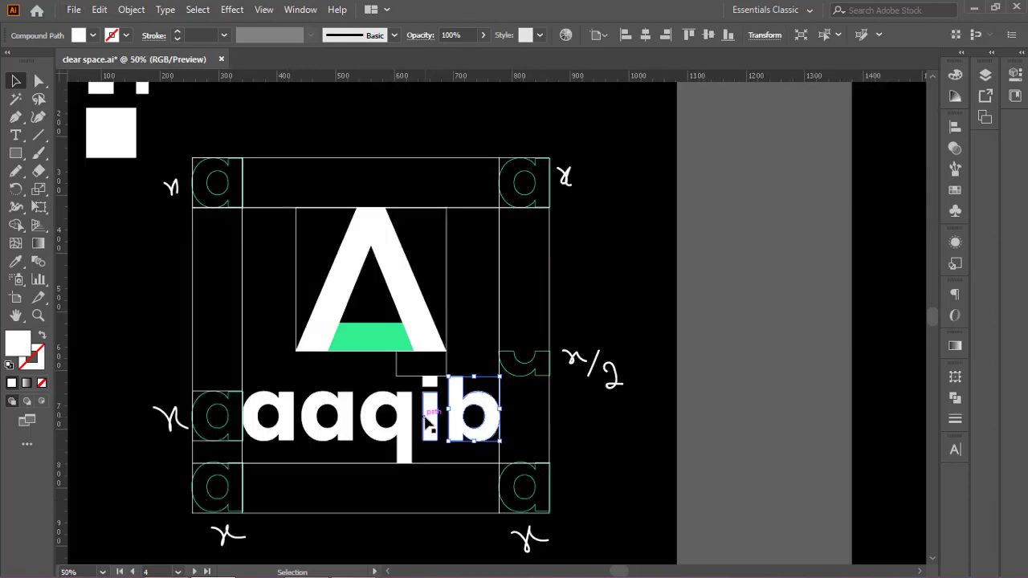
shift+click(432, 385)
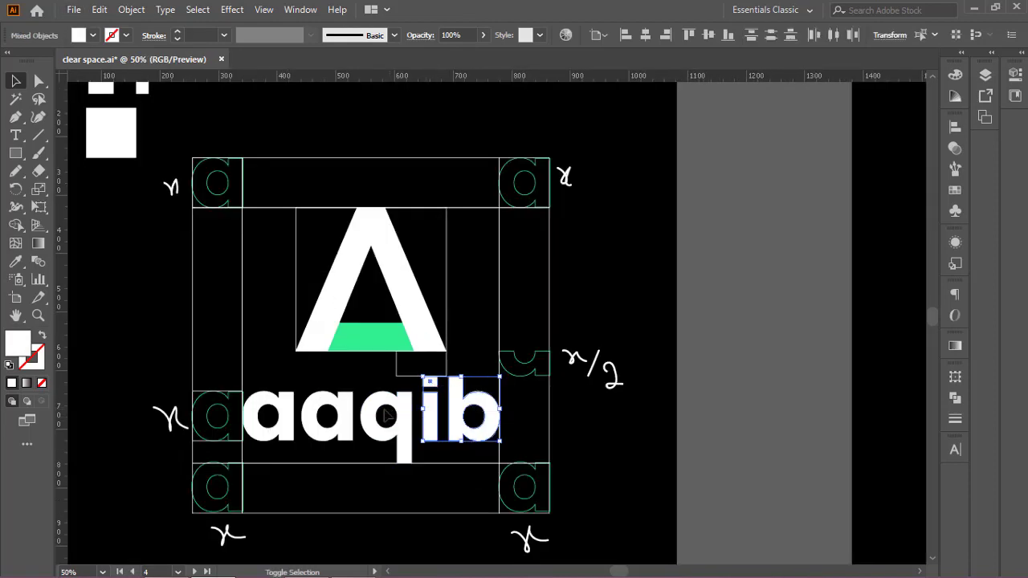
shift+click(349, 416)
shift+click(281, 413)
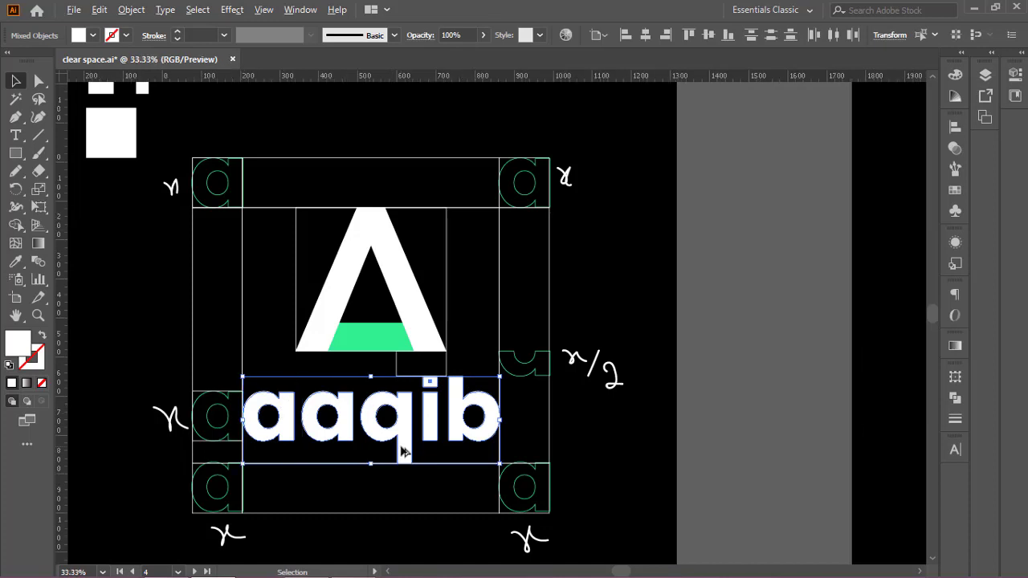
scroll(401, 448, down, 2)
key(ctrl+g)
scroll(428, 459, down, 1)
scroll(426, 455, up, 1)
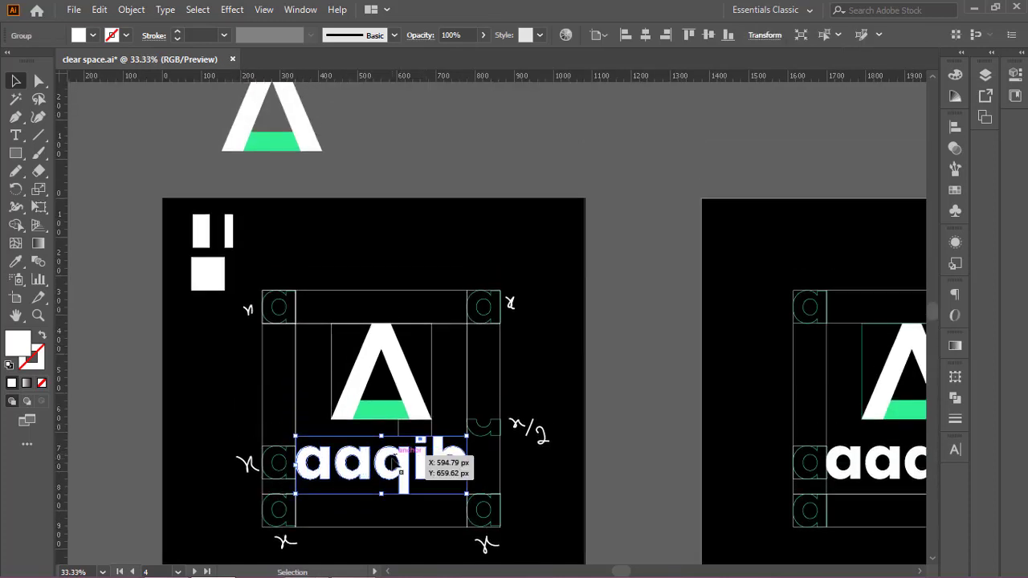
Step: Move the grouped wordmark beside the A symbol copy above the artboard and centre it vertically on the symbol
drag(393, 458, 443, 98)
drag(456, 212, 463, 346)
mouse_move(412, 250)
mouse_down()
mouse_move(400, 244)
mouse_move(432, 252)
mouse_move(405, 254)
mouse_up()
shift+click(311, 259)
click(312, 259)
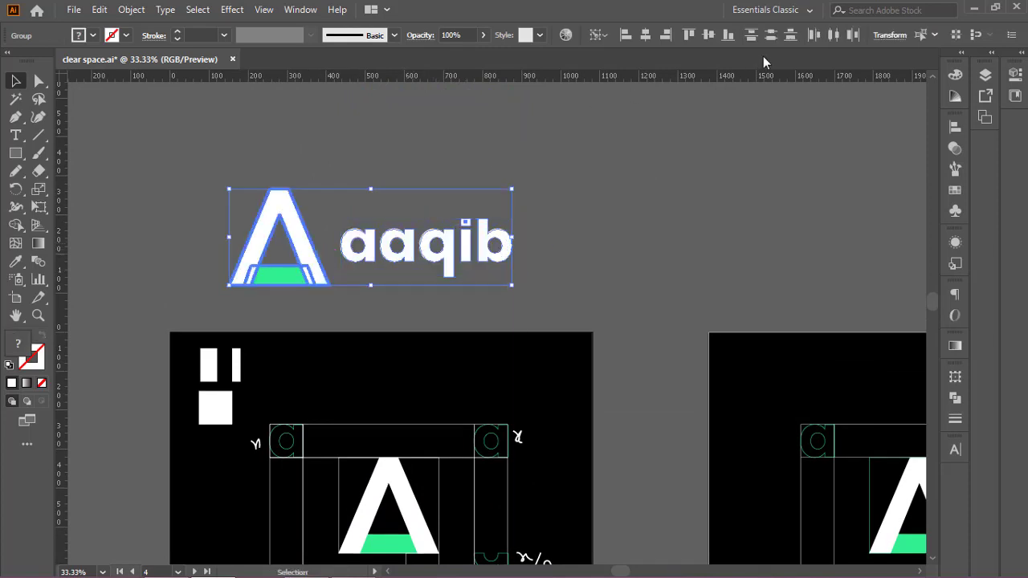
click(708, 38)
click(588, 256)
Step: Try marking the gap between the A symbol copy and the wordmark with a hand-drawn oval and an x, and undo the marks
scroll(588, 257, down, 1)
mouse_move(587, 258)
mouse_down()
mouse_move(579, 275)
mouse_move(583, 261)
mouse_up()
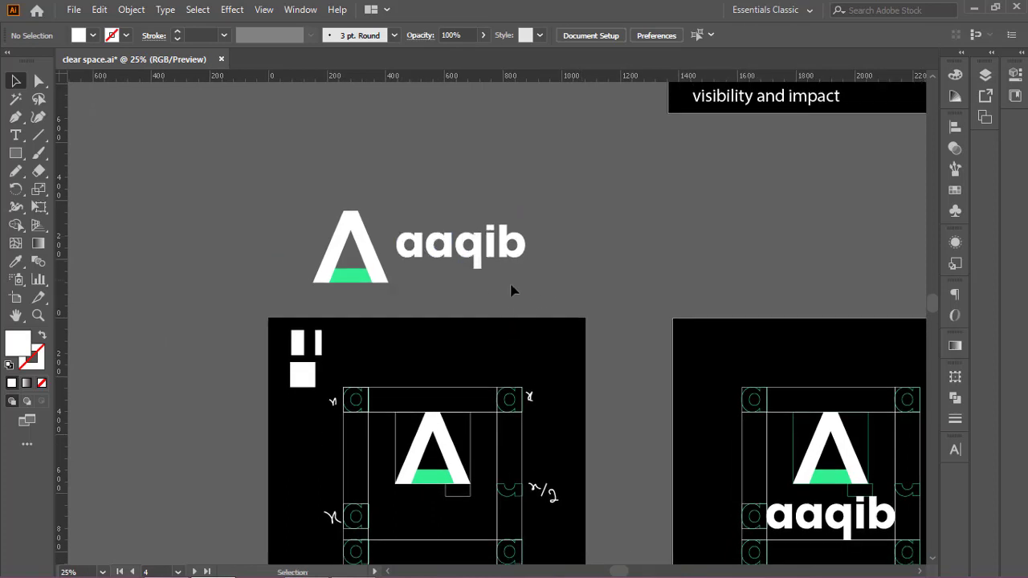
drag(437, 269, 459, 243)
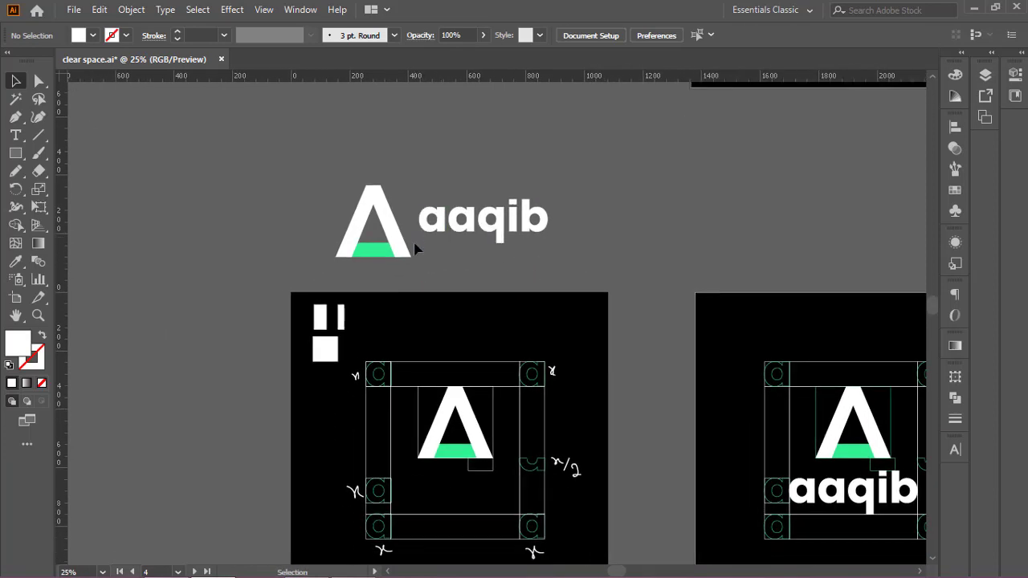
click(33, 157)
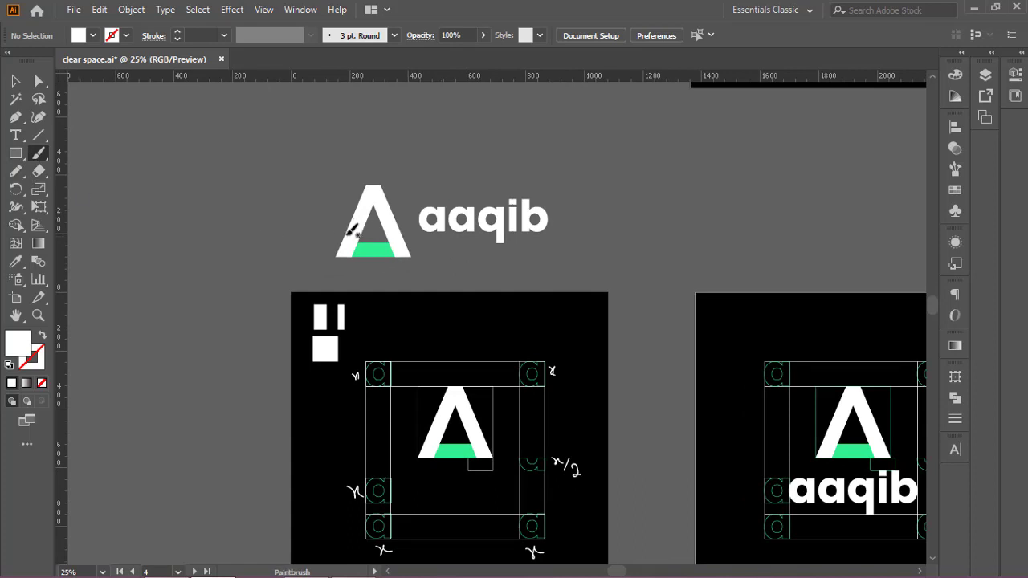
mouse_move(399, 230)
mouse_down()
mouse_move(411, 229)
mouse_move(416, 250)
mouse_move(412, 229)
mouse_up()
key(ctrl+z)
mouse_move(416, 193)
mouse_down()
mouse_move(421, 253)
mouse_move(403, 206)
mouse_move(411, 191)
mouse_move(426, 195)
mouse_move(407, 193)
mouse_move(428, 178)
mouse_up()
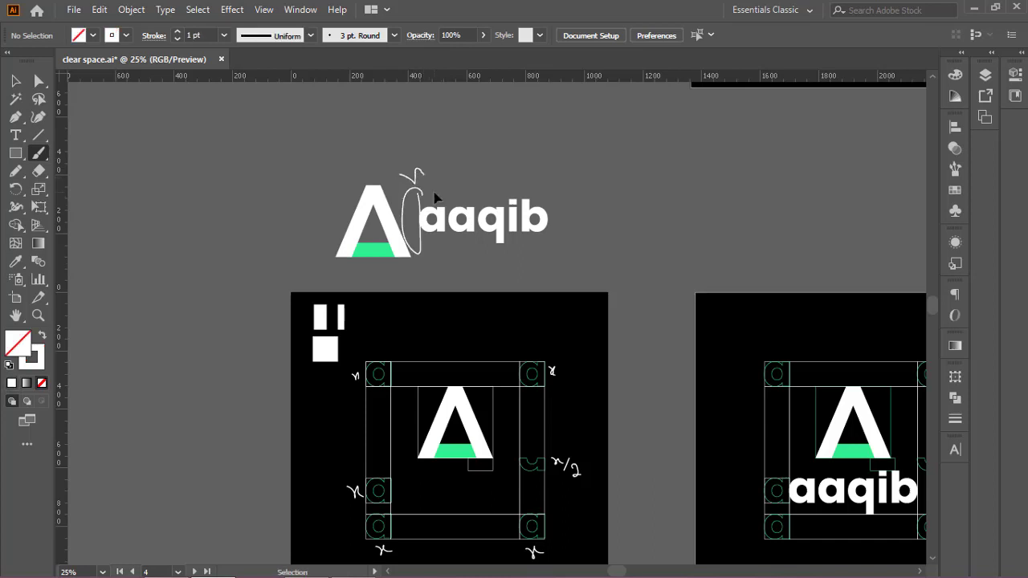
key(ctrl+z)
key(ctrl+z)
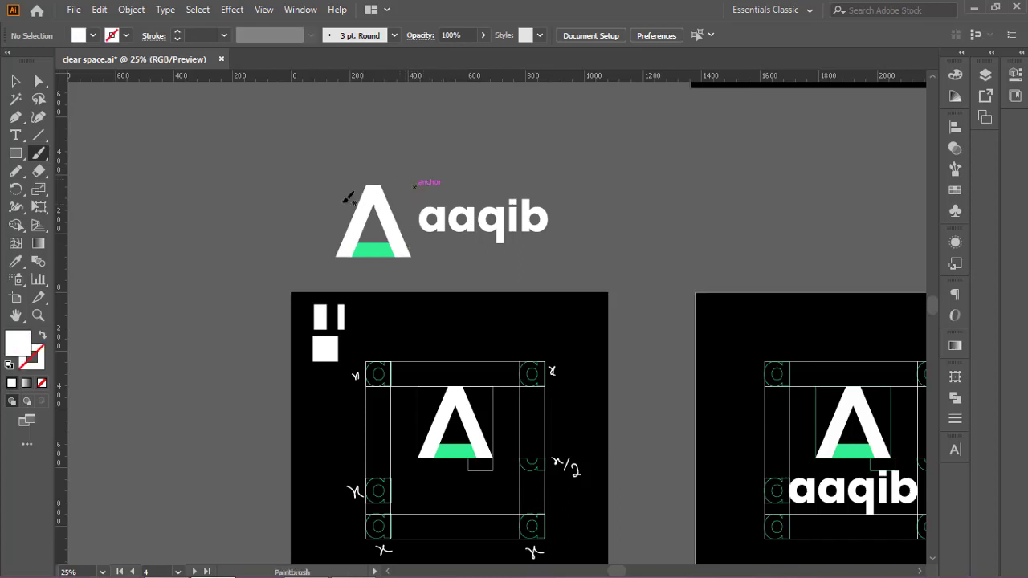
Step: Try marking the clear space around the horizontal logo above the artboard with hand-drawn paintbrush loops and strokes, and undo the marks
drag(536, 149, 538, 151)
drag(362, 152, 363, 149)
drag(334, 260, 346, 258)
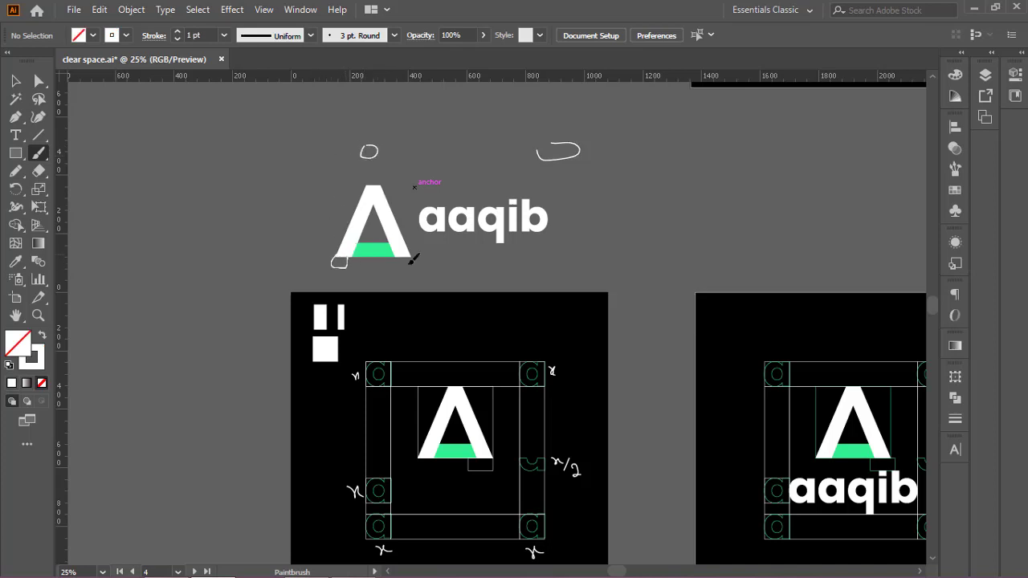
drag(547, 255, 557, 249)
key(ctrl+z)
key(ctrl+z)
key(ctrl+z)
key(ctrl+z)
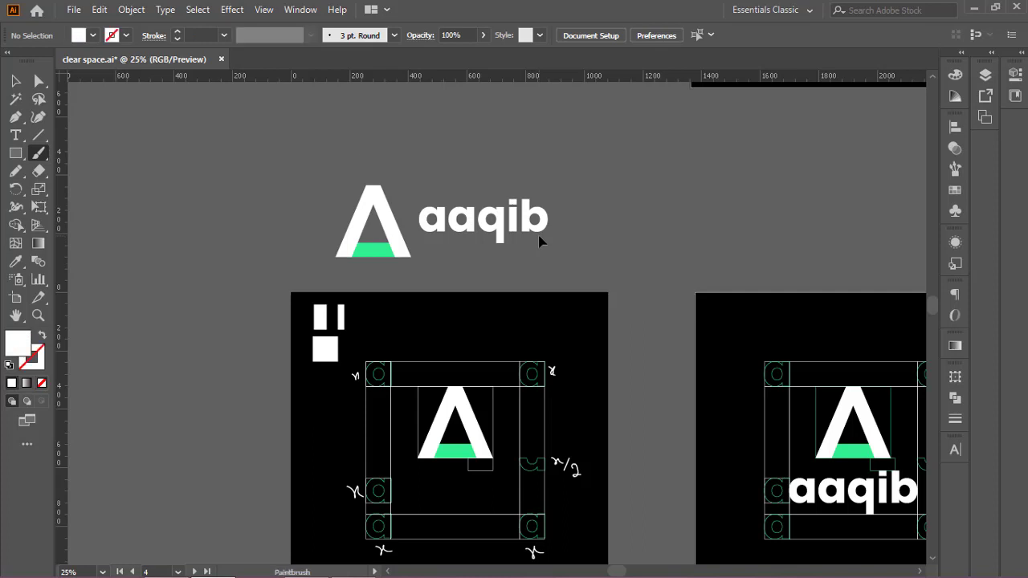
scroll(542, 234, down, 2)
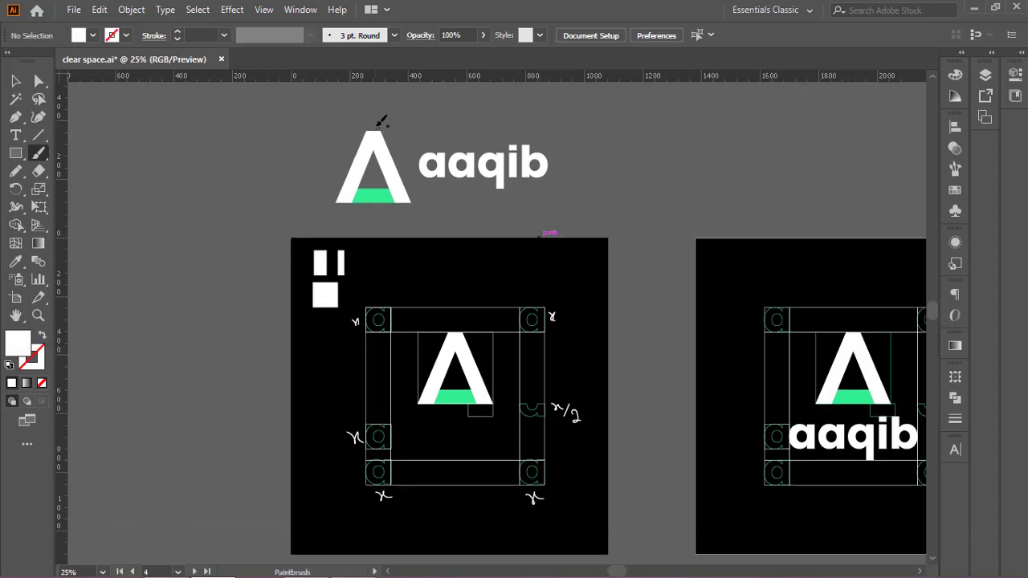
mouse_move(382, 125)
mouse_down()
mouse_move(423, 170)
mouse_move(481, 195)
mouse_move(598, 169)
mouse_move(503, 136)
mouse_move(438, 147)
mouse_move(464, 170)
mouse_up()
key(ctrl+z)
Step: Try deleting the A symbol copy and the wordmark of the horizontal logo above the artboard
ctrl+click(456, 165)
key(ctrl+shift+g)
click(16, 82)
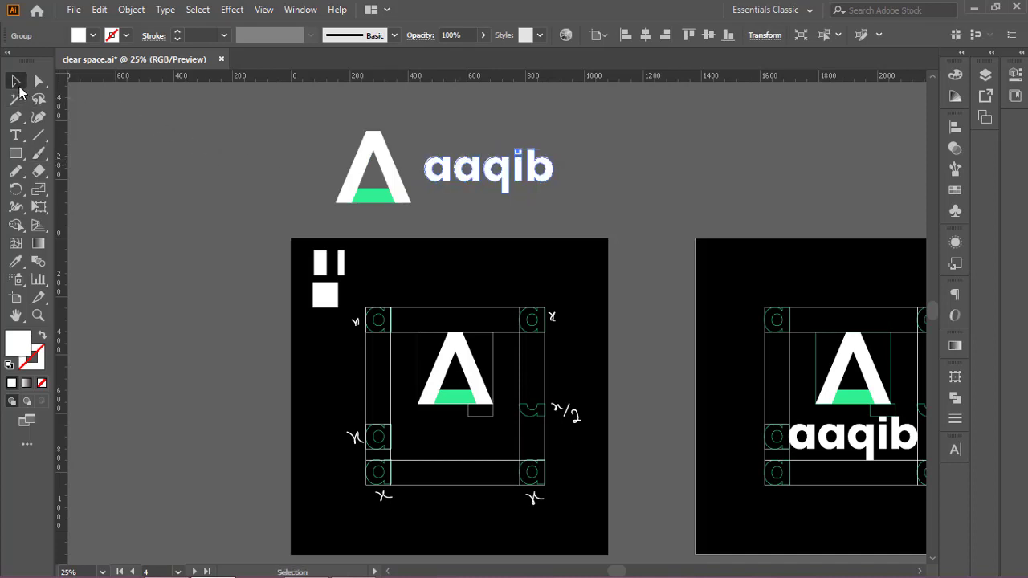
shift+click(392, 167)
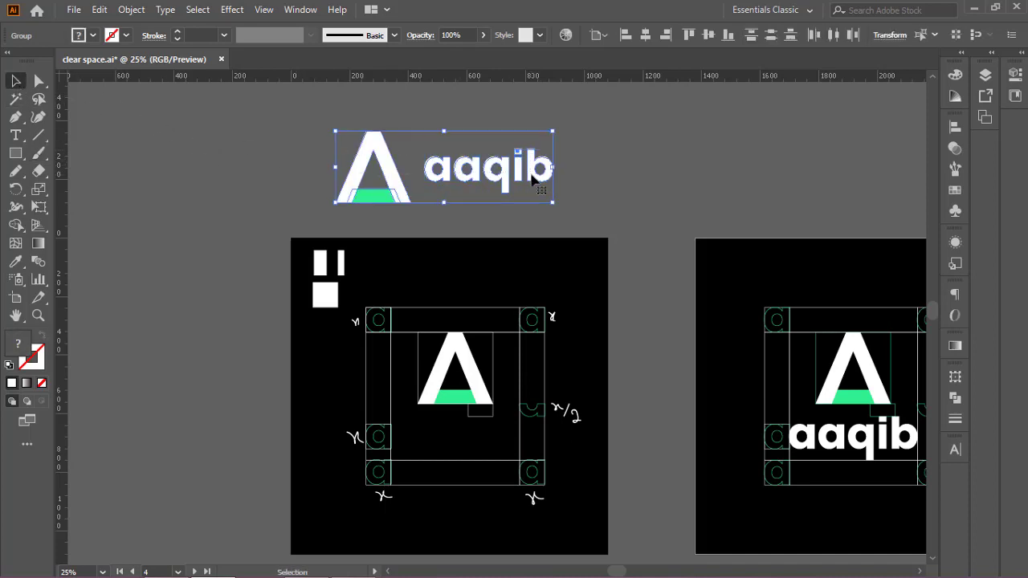
key(Delete)
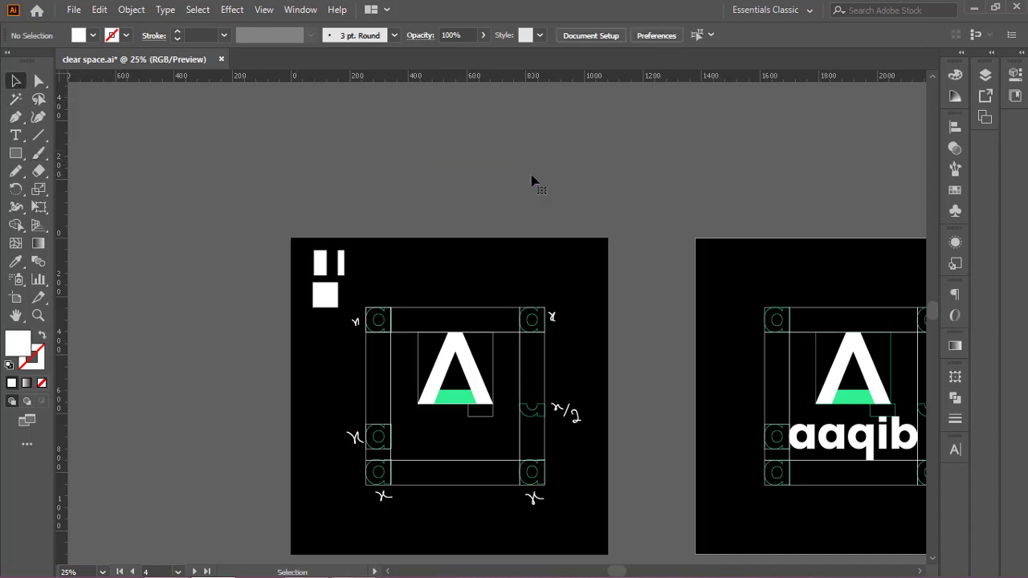
Step: Undo back to the wordmark's original place on the annotated artboard and delete the A symbol copy above the artboard
key(ctrl+z)
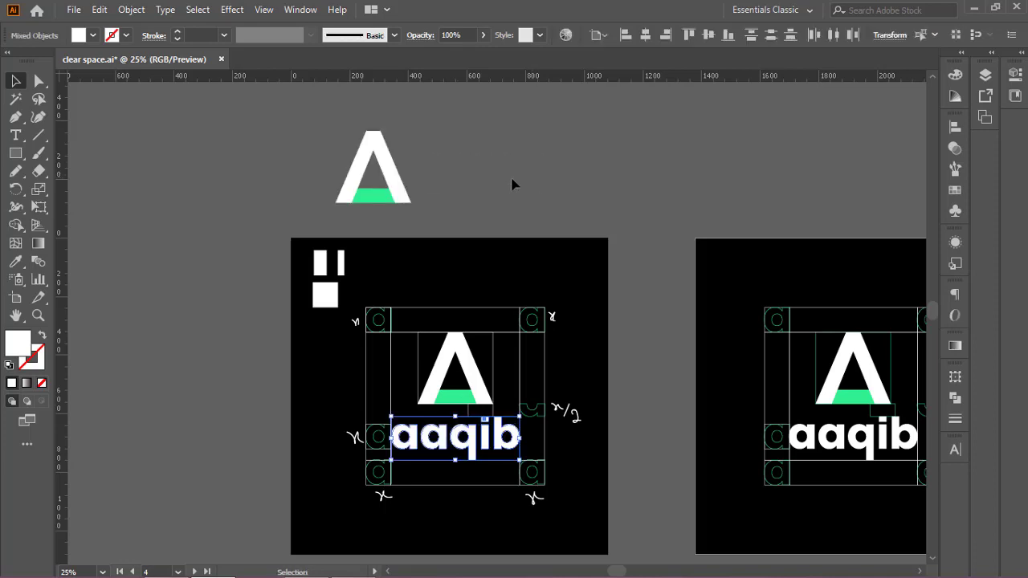
click(418, 161)
click(354, 189)
key(Delete)
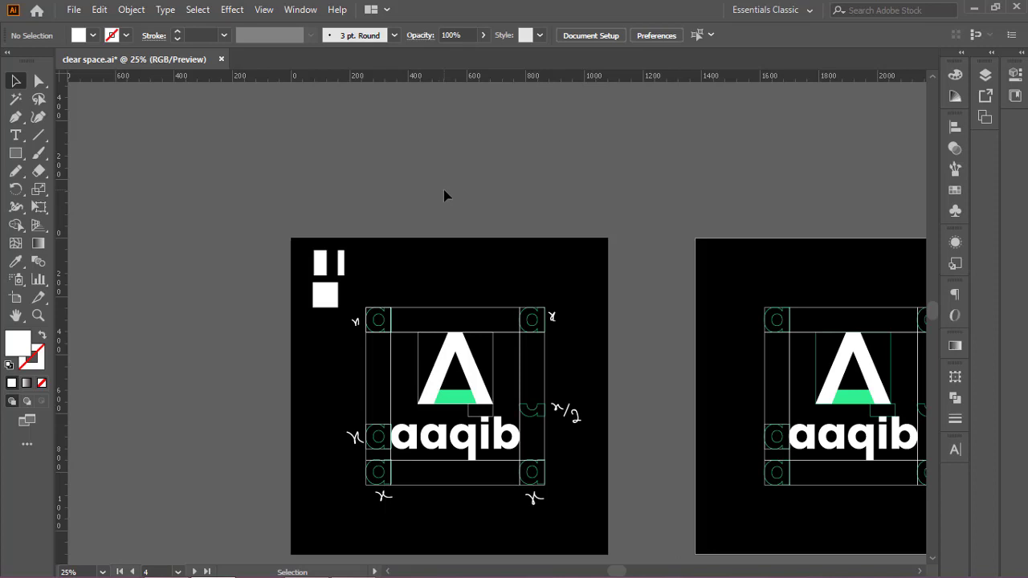
Step: Move the white square against the annotated artboard's left edge and place the narrowest white bar centred directly above it
drag(485, 227, 470, 199)
scroll(503, 310, up, 1)
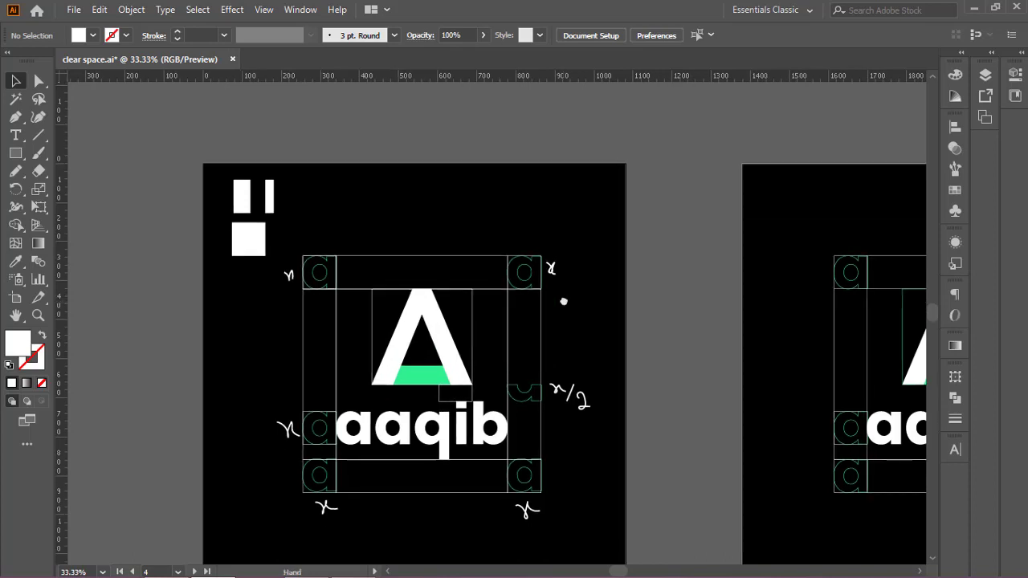
scroll(562, 299, down, 1)
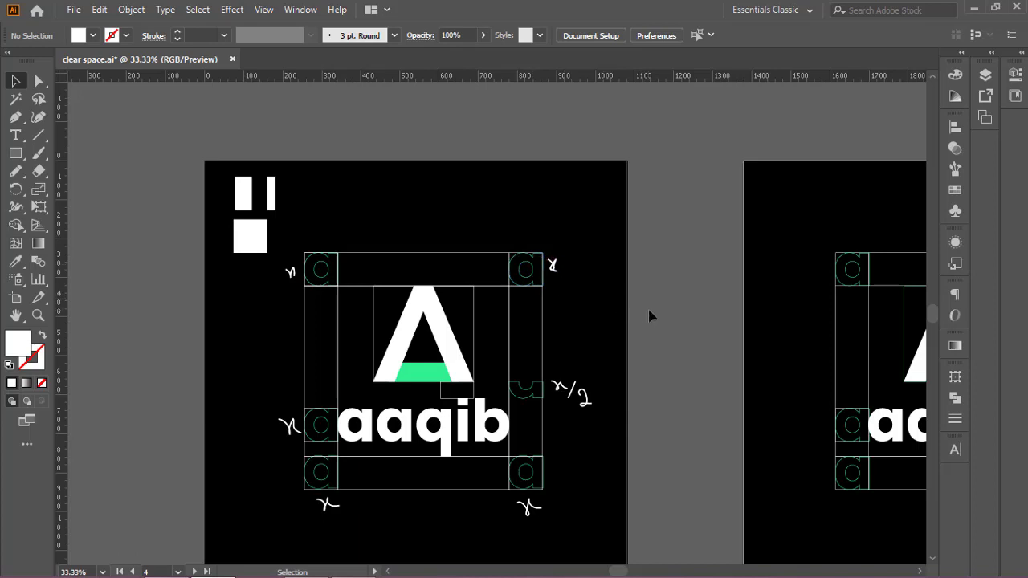
key(space)
drag(585, 319, 544, 286)
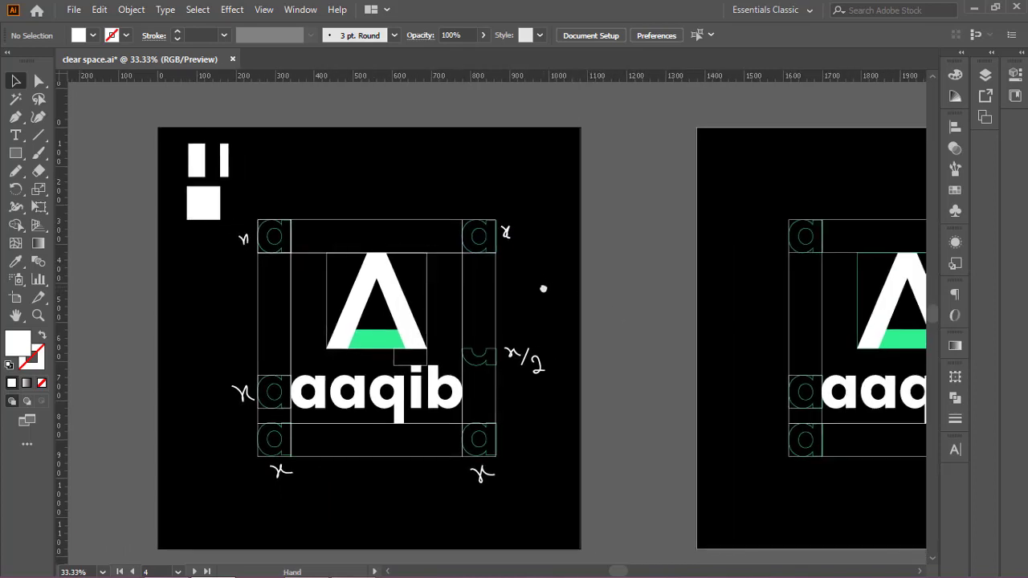
drag(188, 207, 164, 201)
click(275, 175)
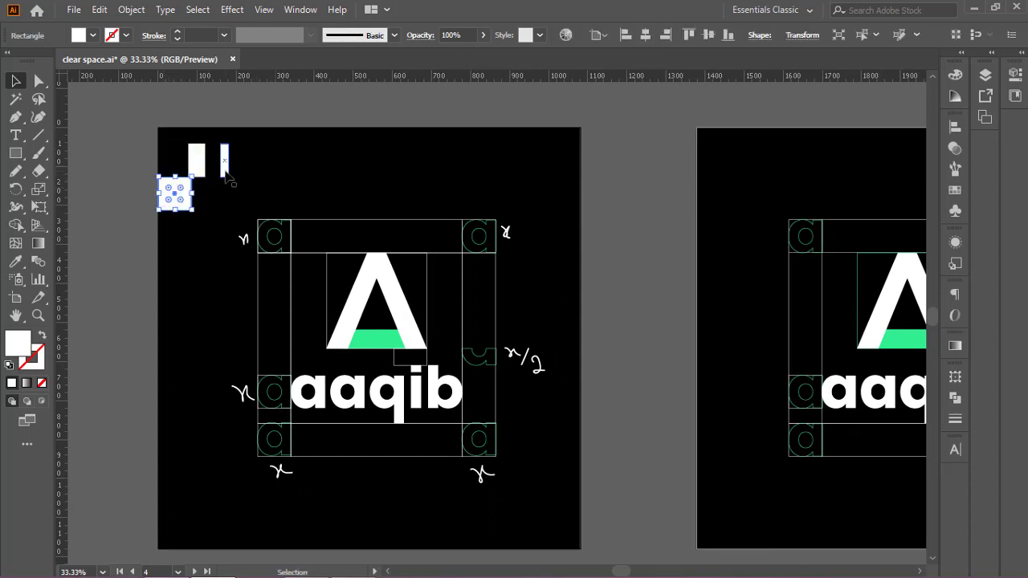
drag(224, 171, 171, 178)
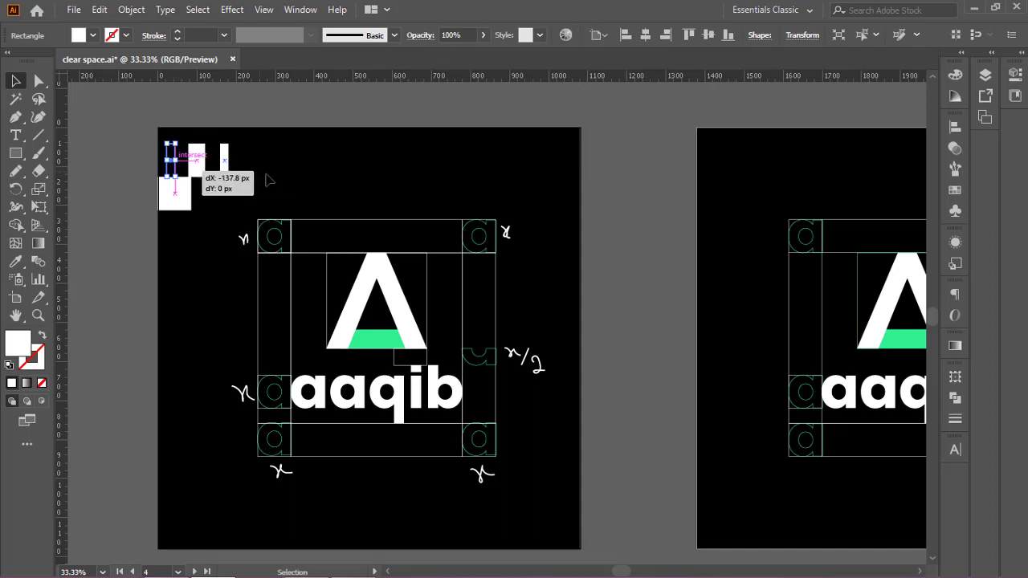
click(269, 175)
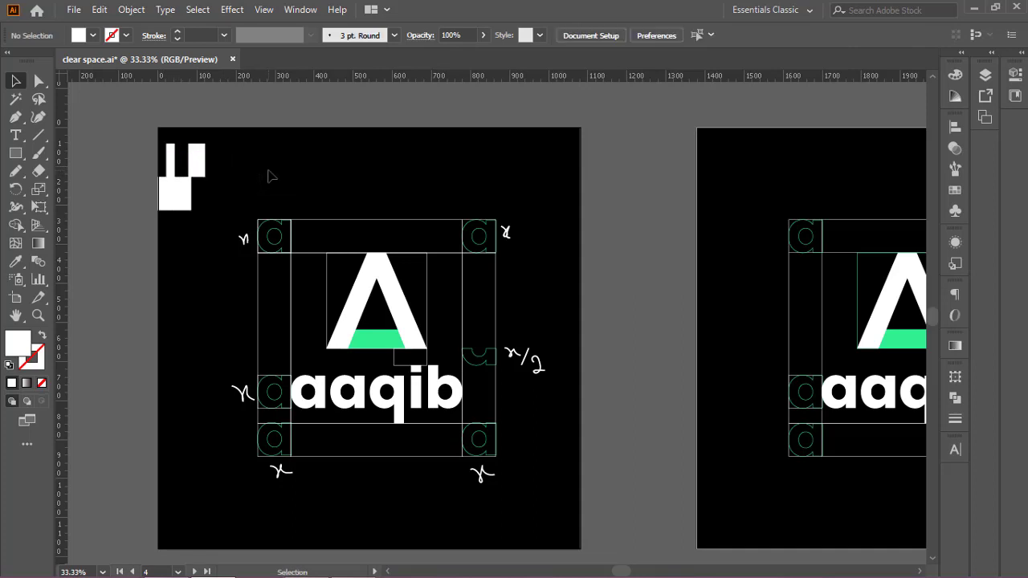